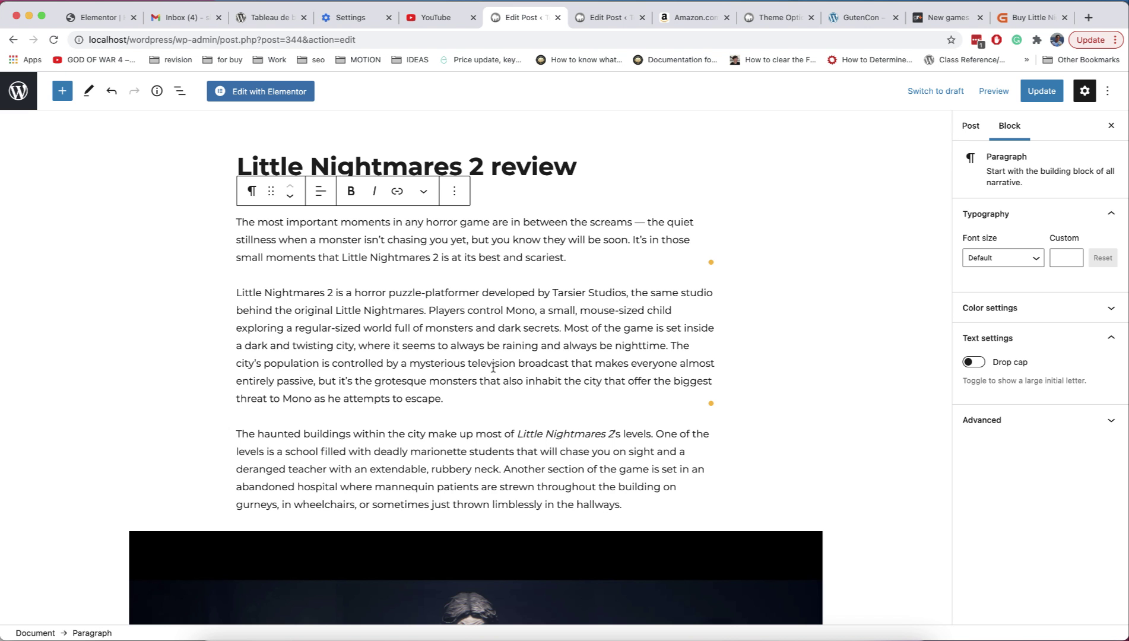
Scroll down to the Post Type meta box below the post content.
scroll(487, 393, "down", 20)
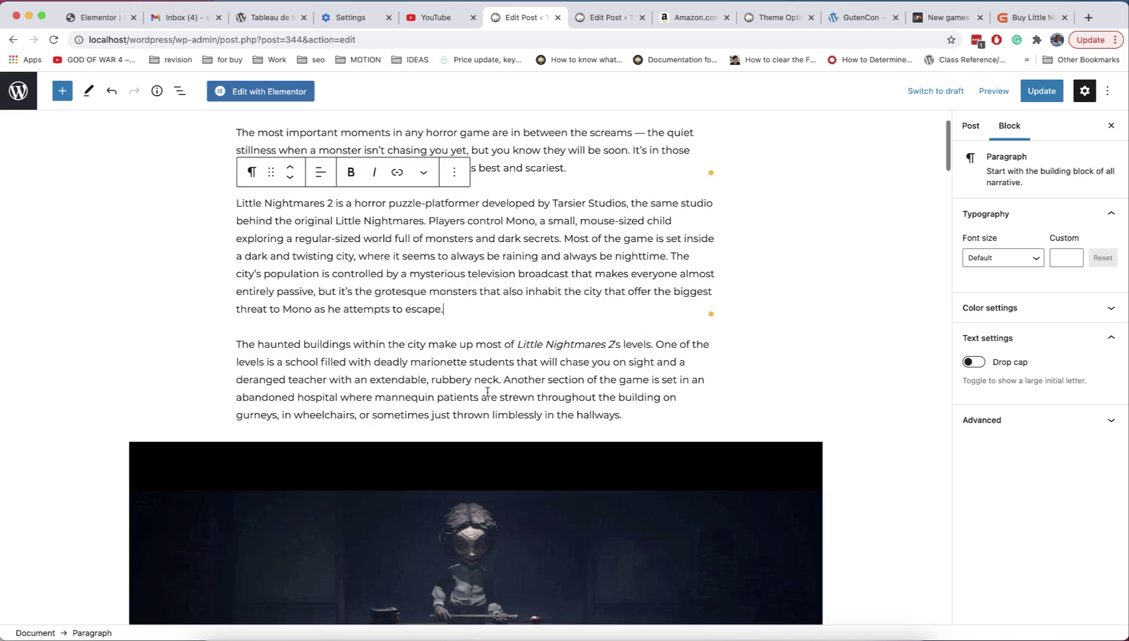
scroll(488, 396, "down", 15)
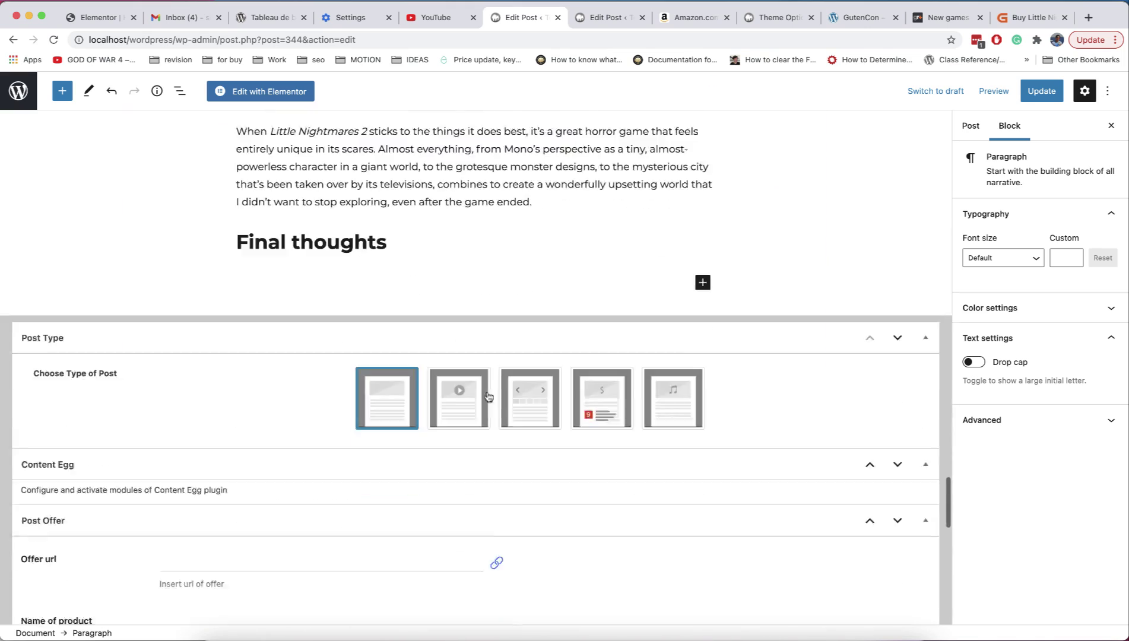
Make the post a review post and fill in the heading 'Awesome' and the summary text.
left_click(587, 297)
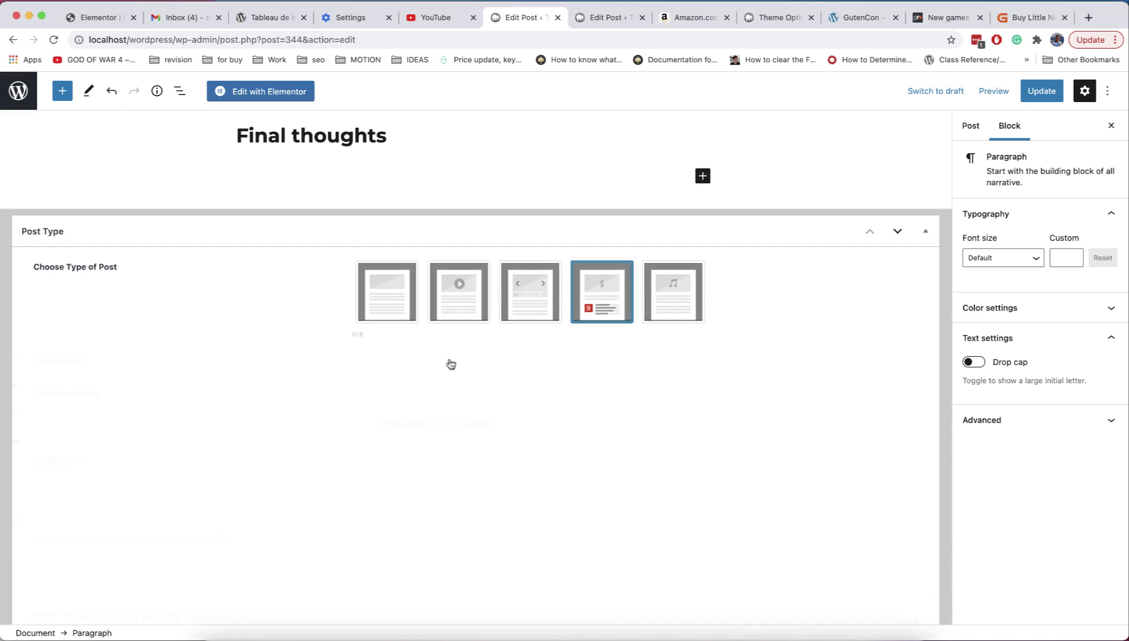
scroll(451, 363, "down", 3)
left_click(388, 288)
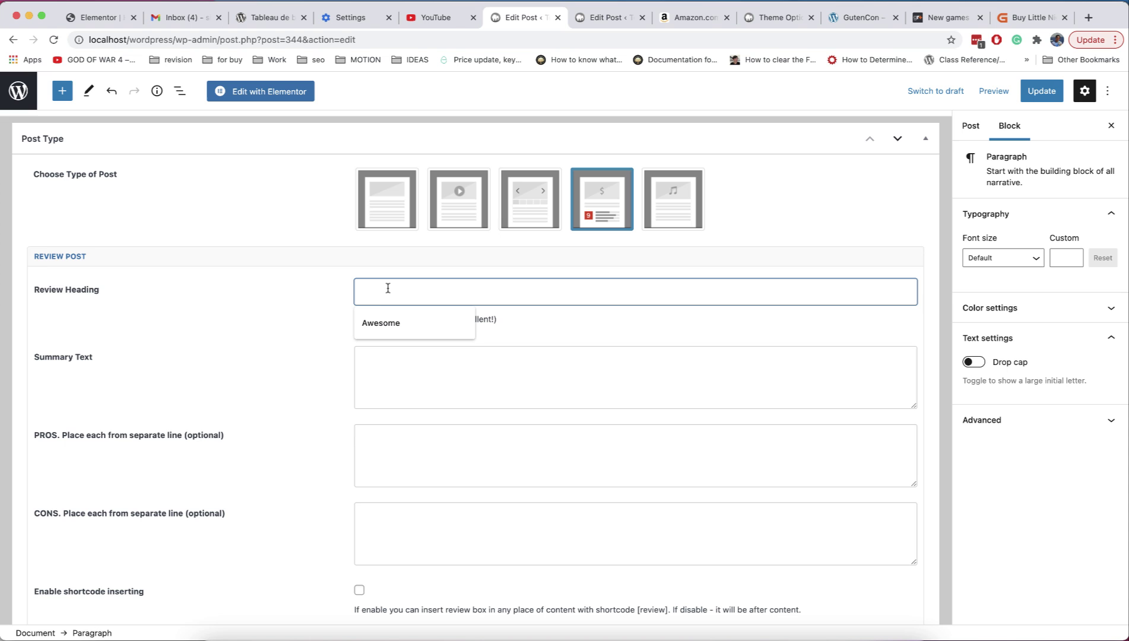
type("Awesome heading")
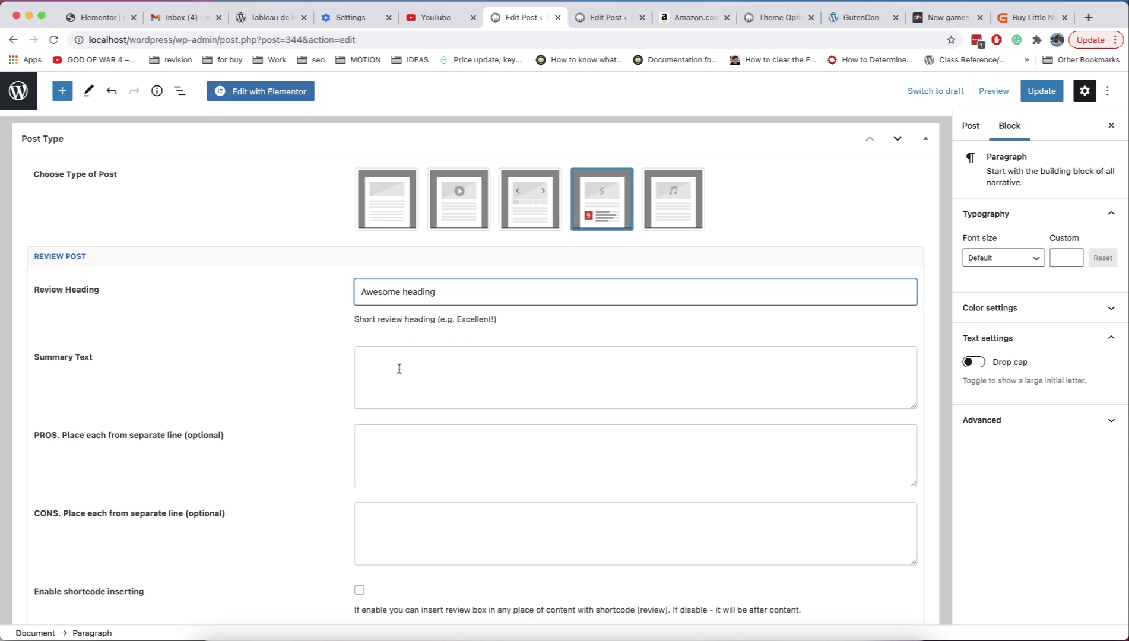
left_click(399, 369)
type("My summary text")
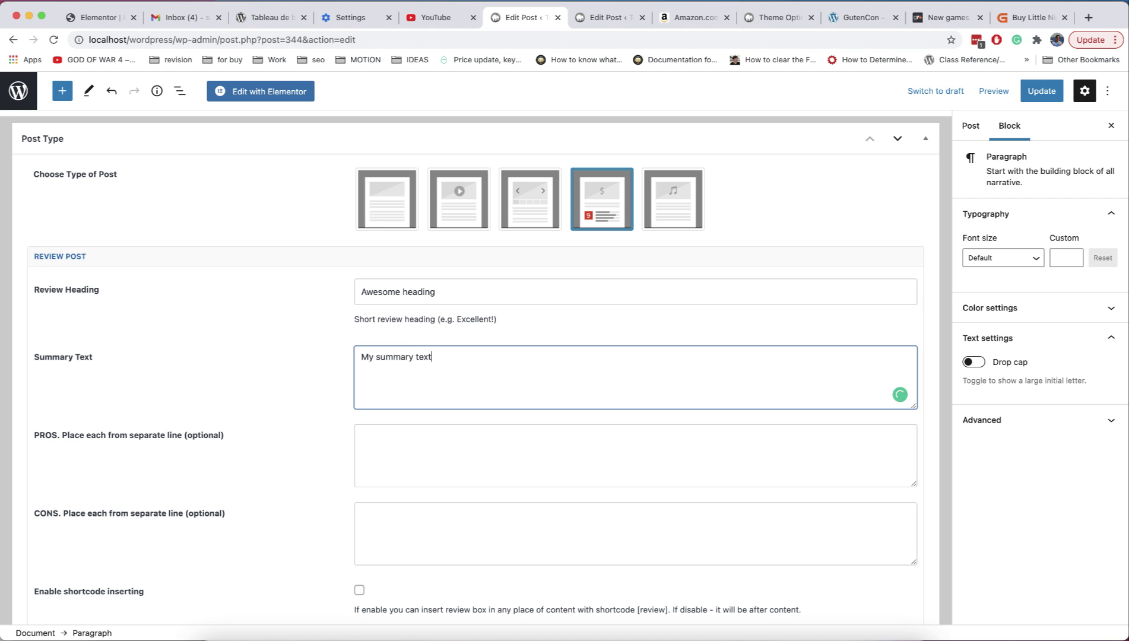
Enter the list of pros and set the cons to 'No cons'.
scroll(398, 324, "down", 3)
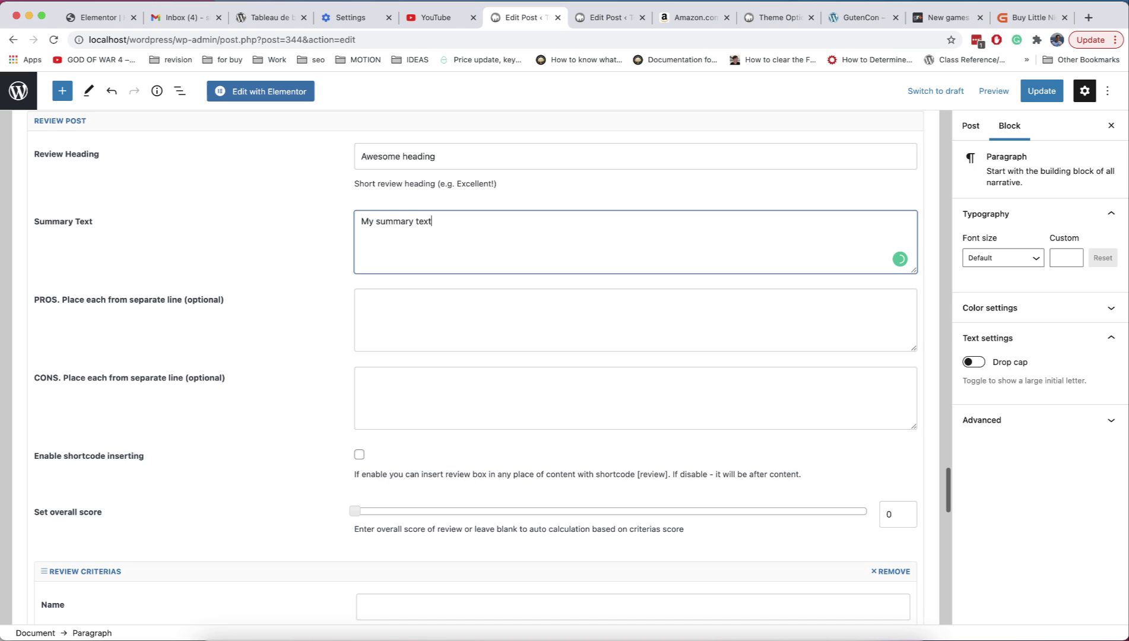
left_click(401, 322)
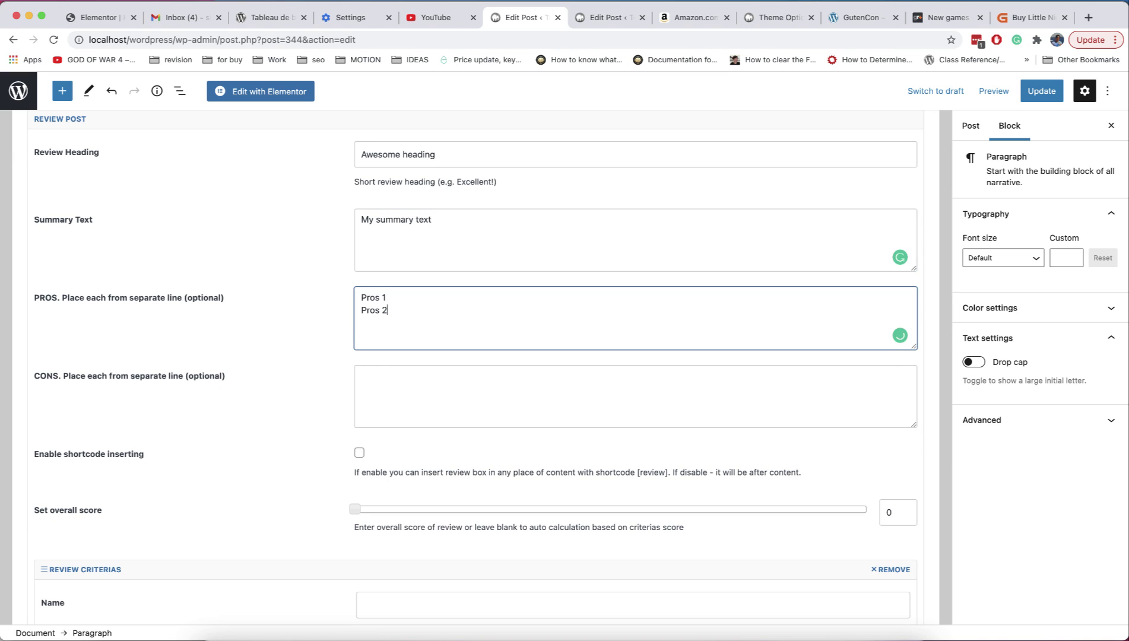
left_click(393, 386)
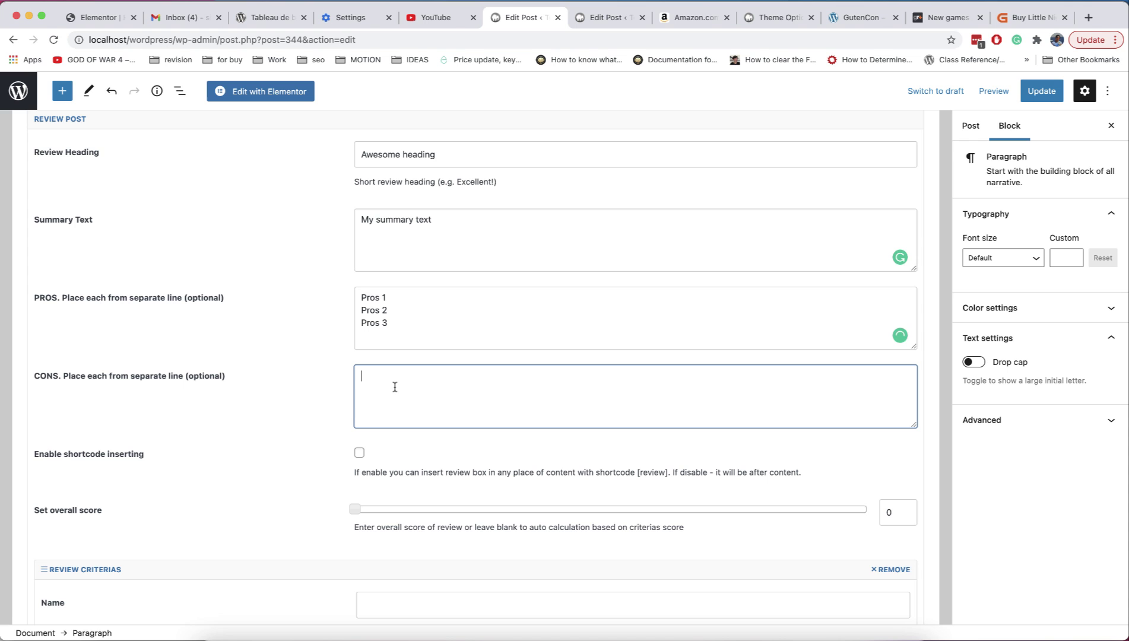
type("No cons")
Add a scored Design criterion and a Price criterion scored 9.
scroll(416, 510, "down", 5)
left_click(432, 410)
type("Design")
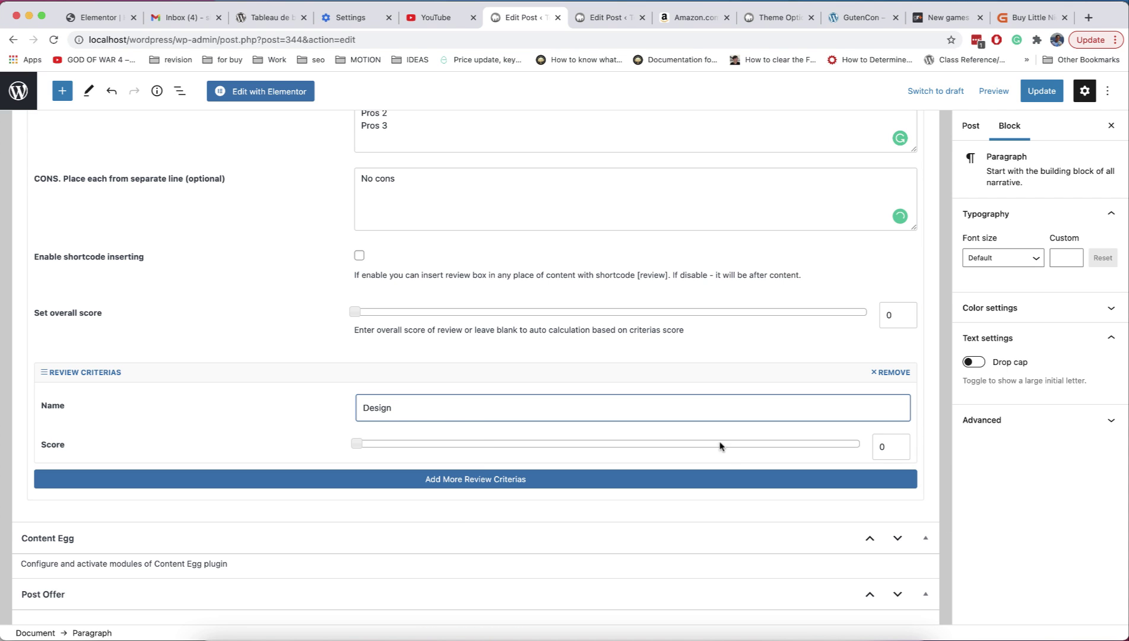
left_click(733, 444)
left_click(725, 478)
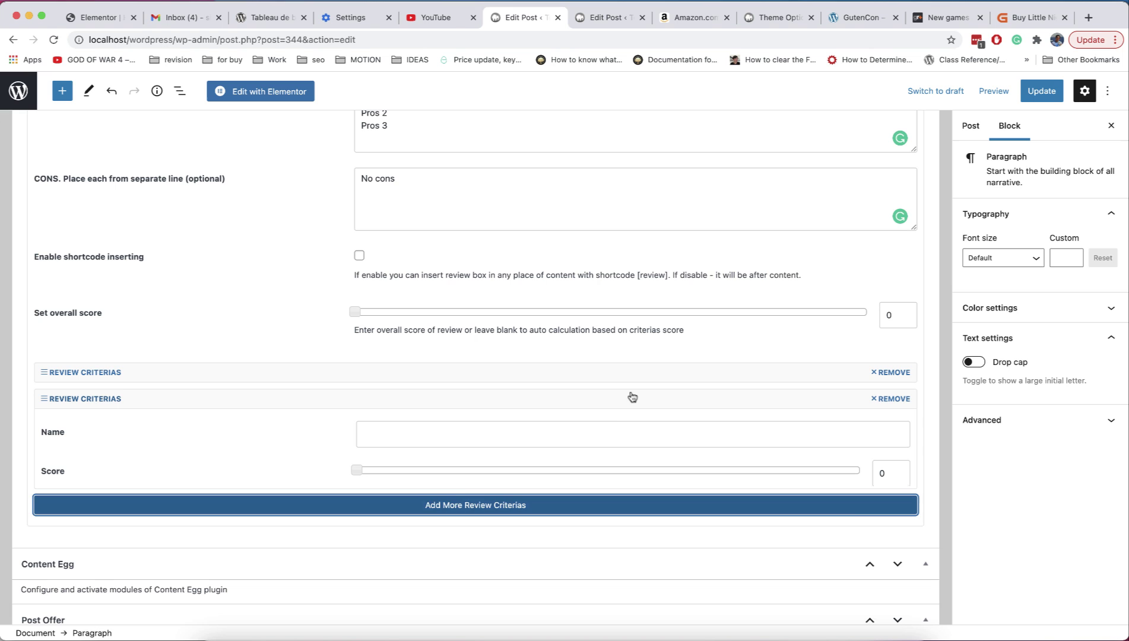
left_click(604, 442)
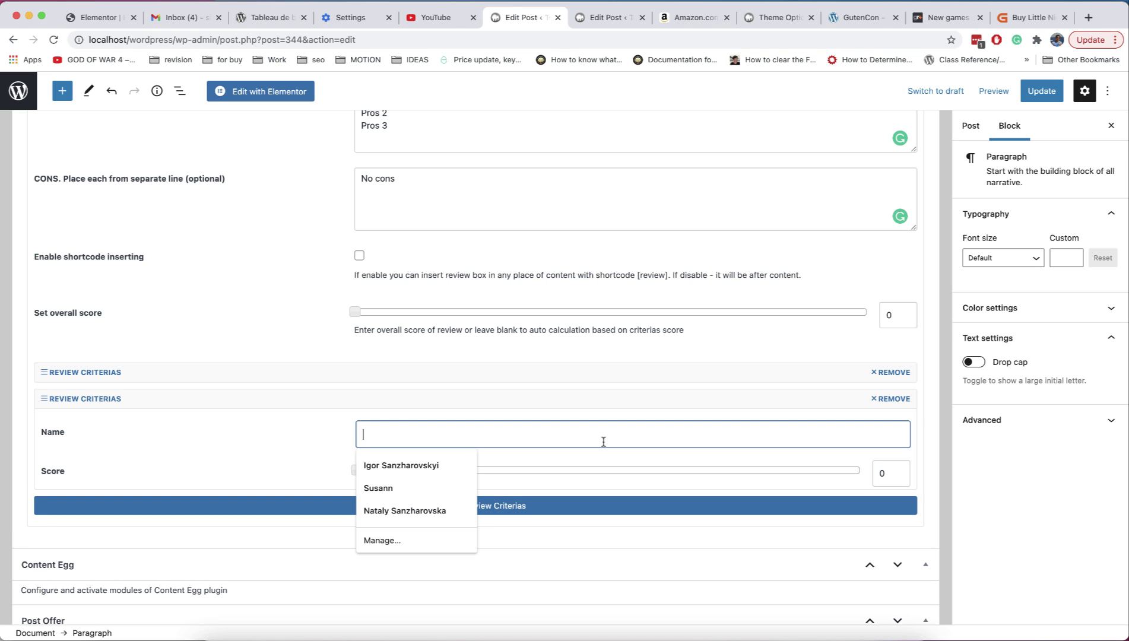
type("Price")
left_click(809, 471)
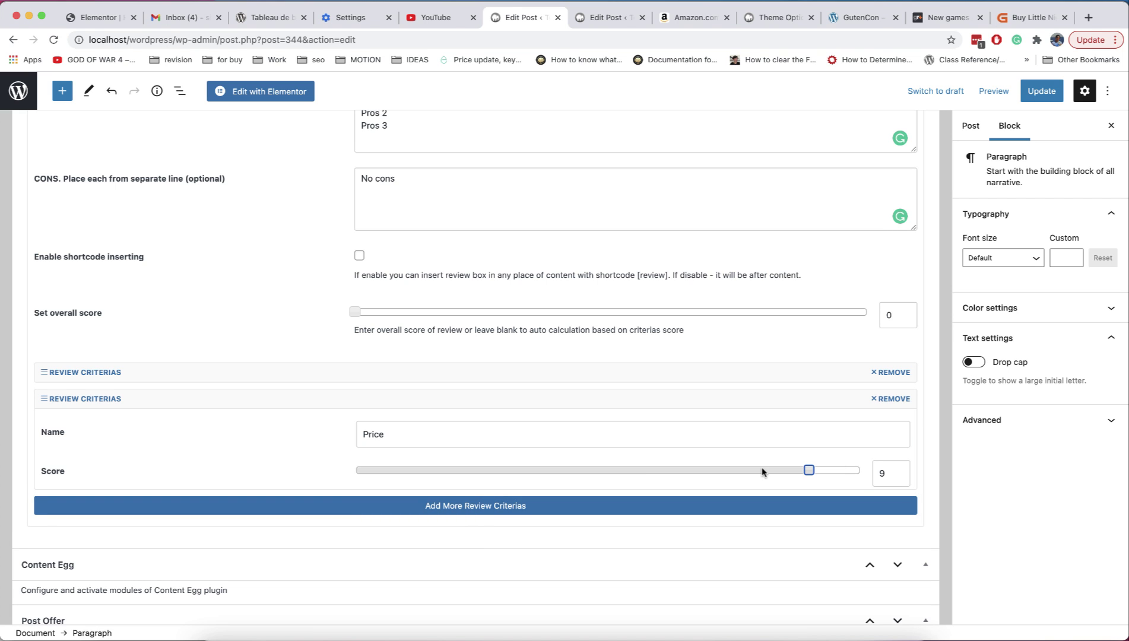
Enable shortcode inserting and copy the [review] shortcode text.
scroll(565, 371, "up", 2)
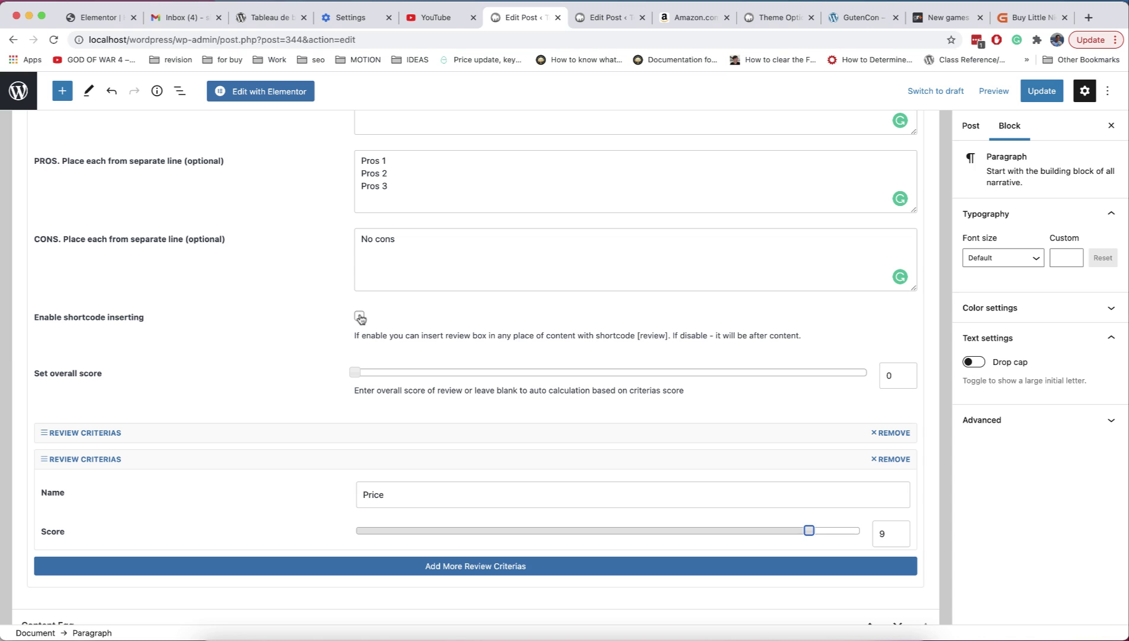
left_click(360, 316)
left_click_drag(668, 336, 639, 337)
scroll(656, 375, "up", 20)
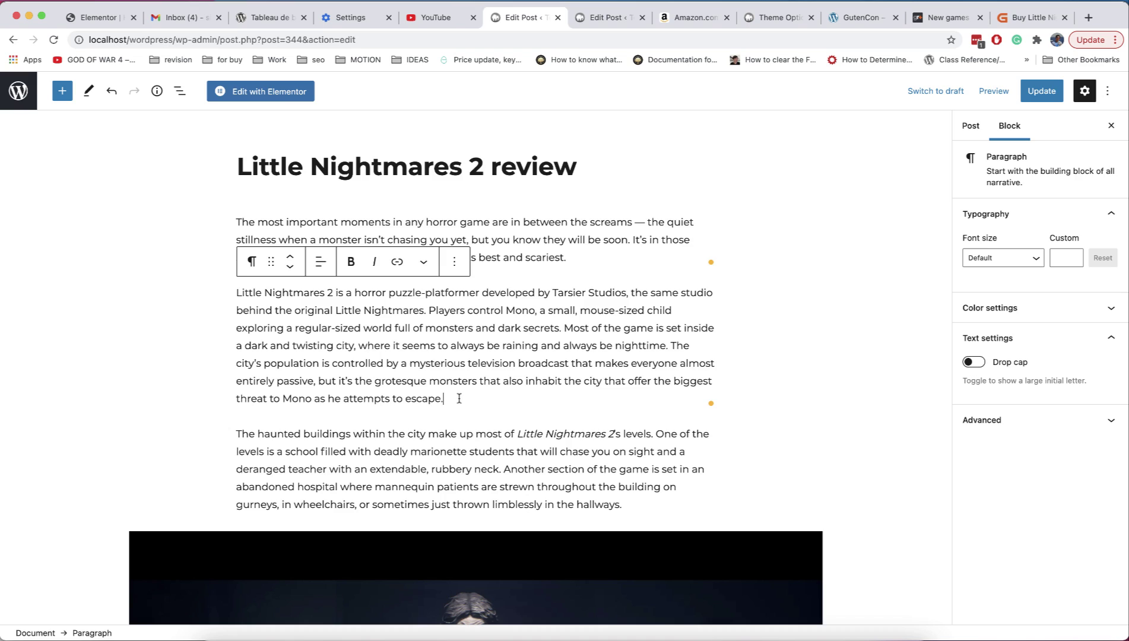
Add a new paragraph after the second paragraph containing the pasted [review] shortcode.
key("Return")
type("[review]")
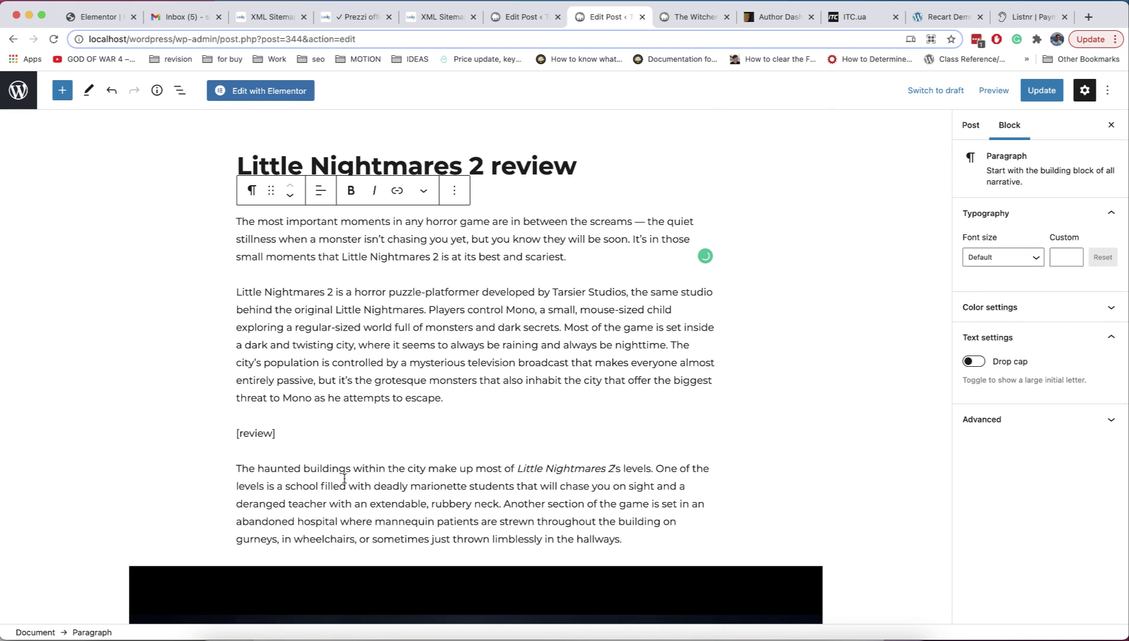
left_click(349, 434)
Edit the Review Heading field in the review meta box.
scroll(350, 434, "down", 15)
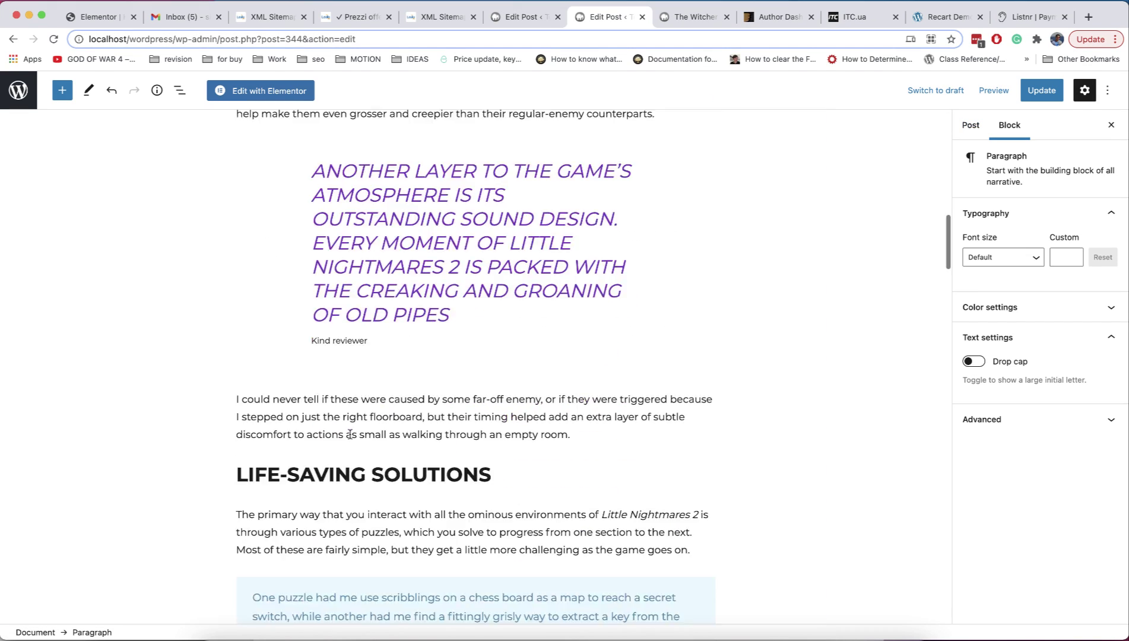
scroll(350, 434, "down", 20)
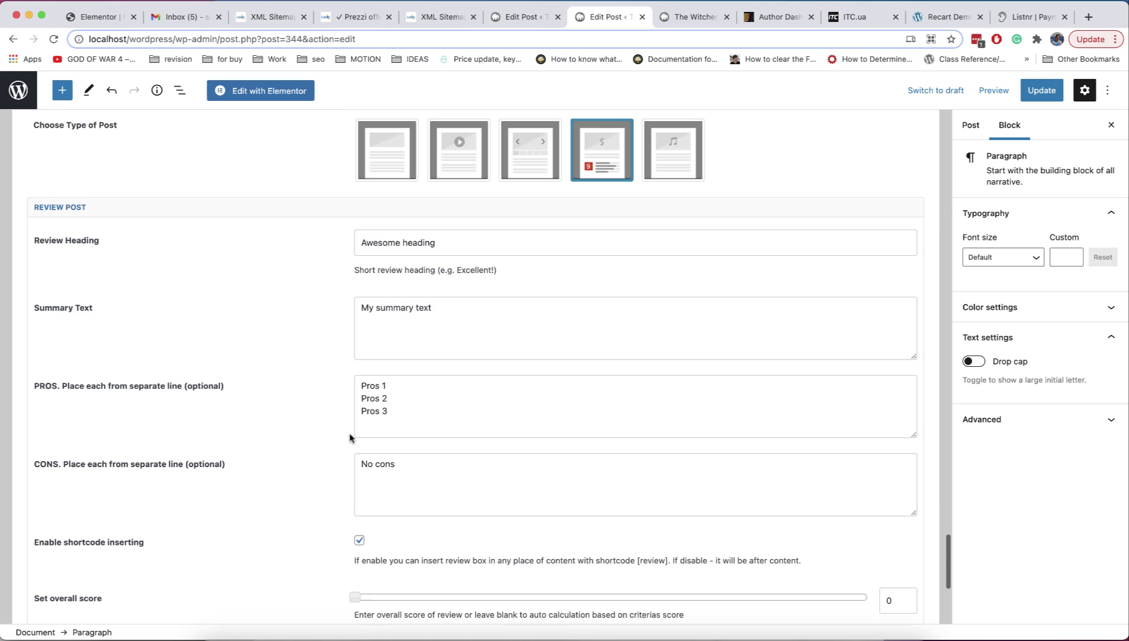
scroll(350, 438, "down", 1)
left_click(457, 220)
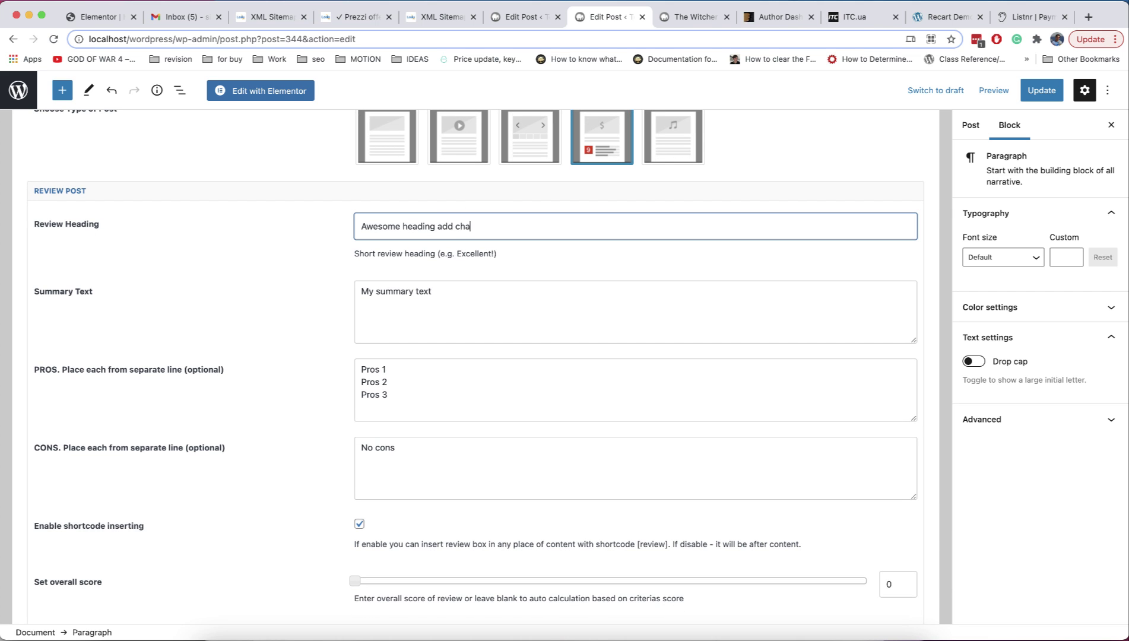
scroll(507, 273, "up", 20)
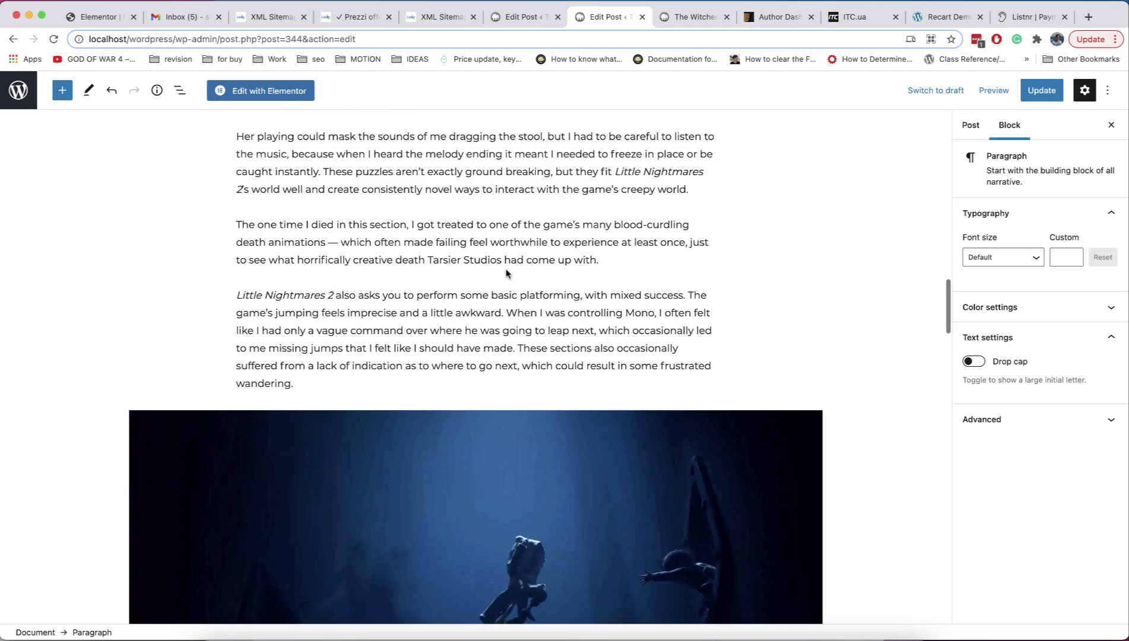
scroll(506, 270, "up", 3)
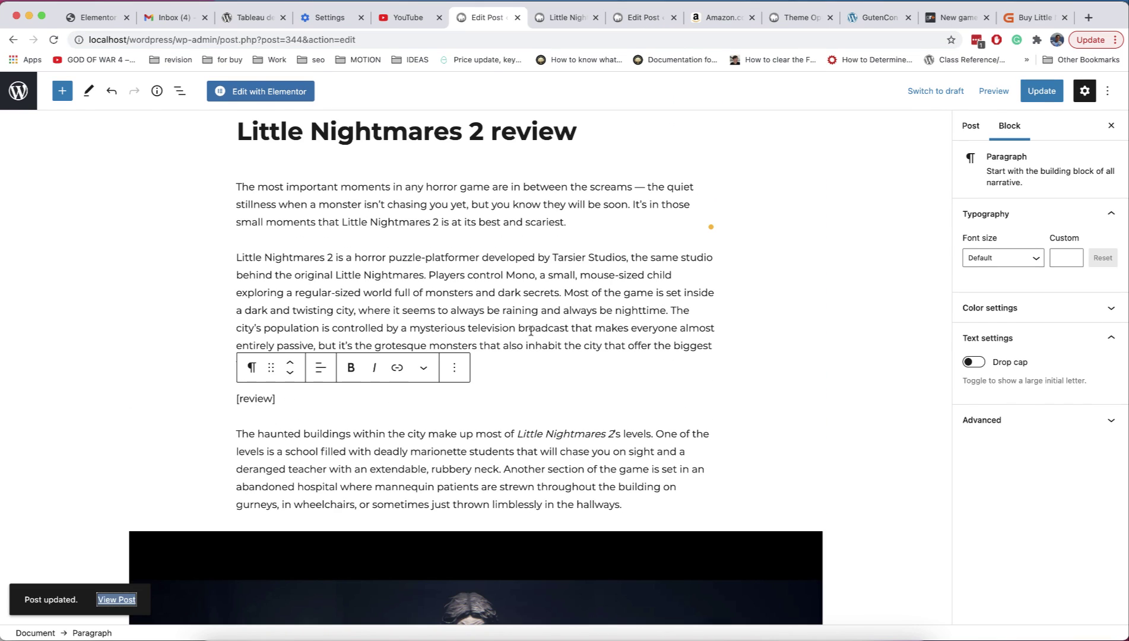
Remove the [review] shortcode block and insert a Review Box block via /review.
left_click(454, 367)
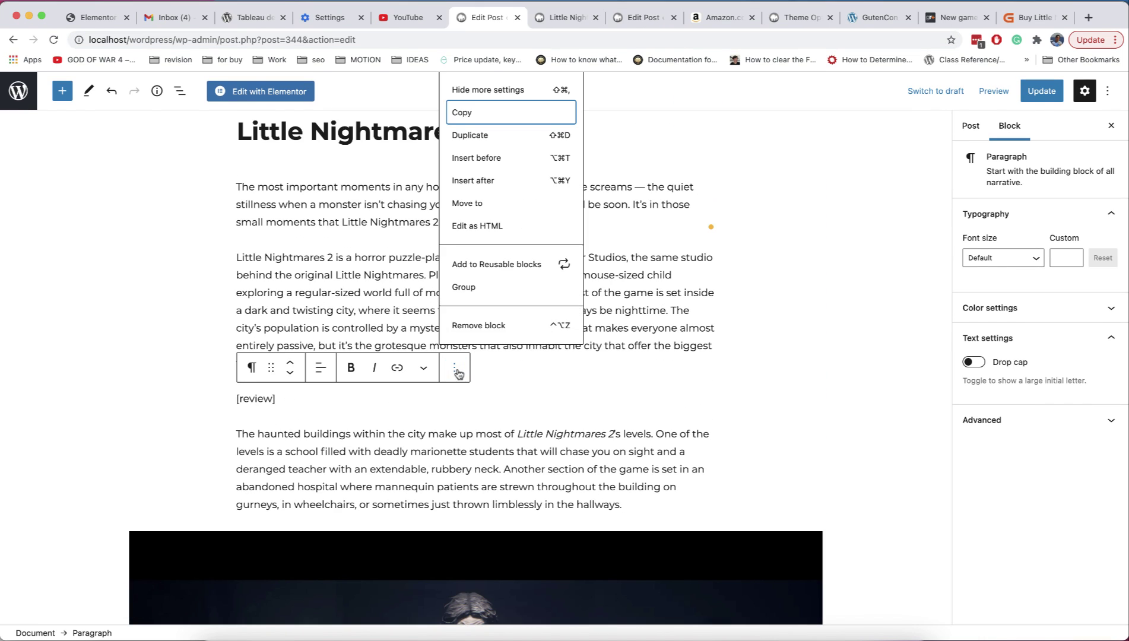
left_click(475, 327)
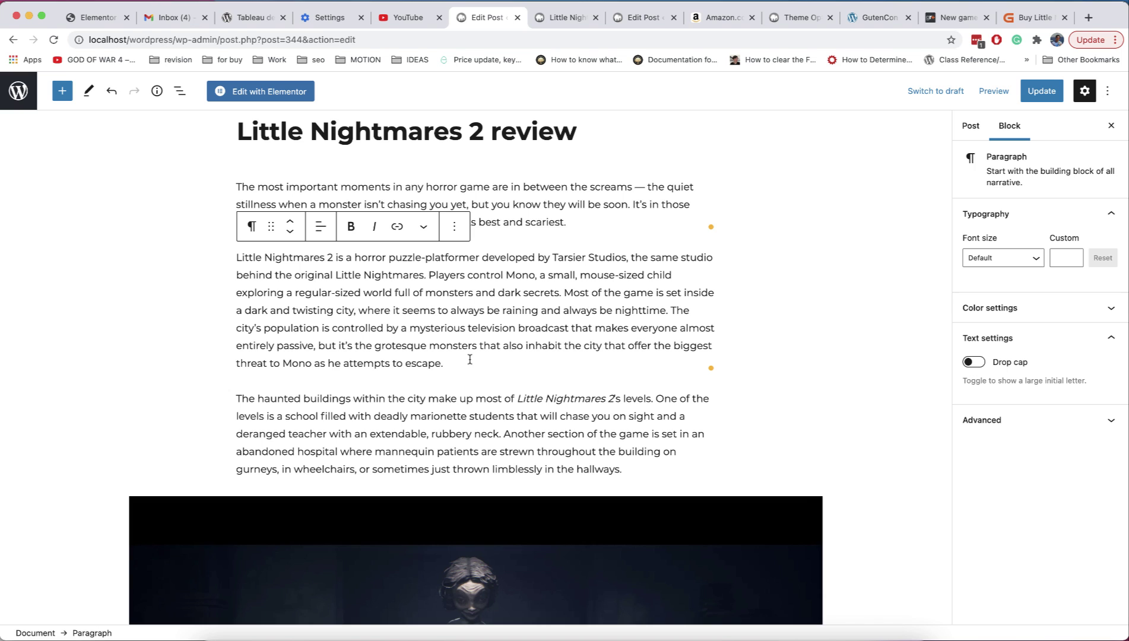
key("Return")
type("/review")
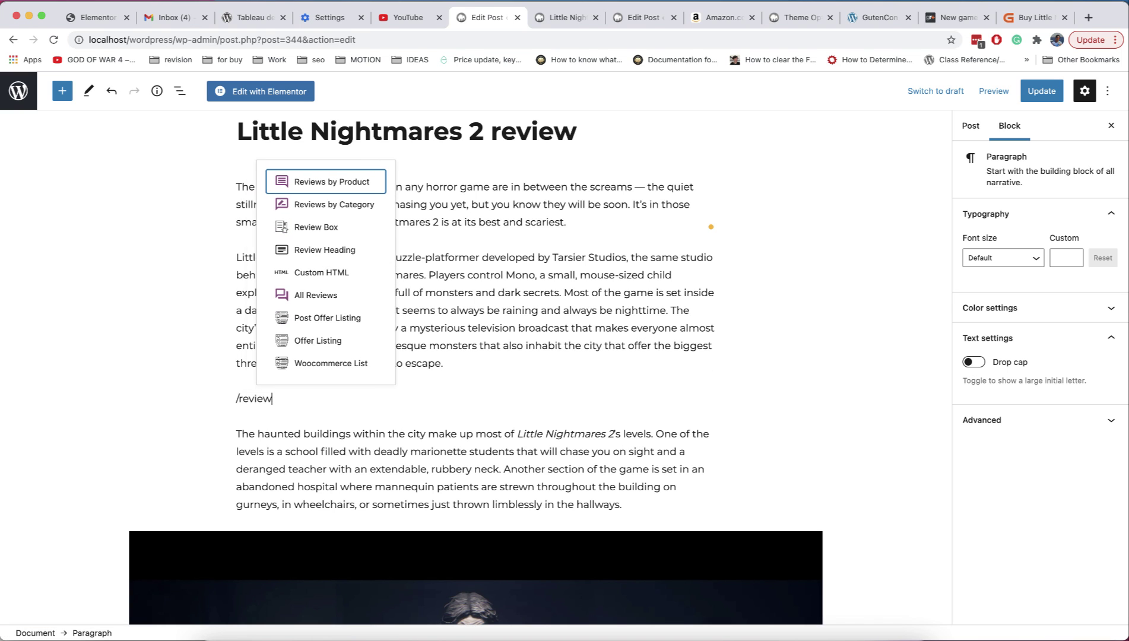
left_click(333, 225)
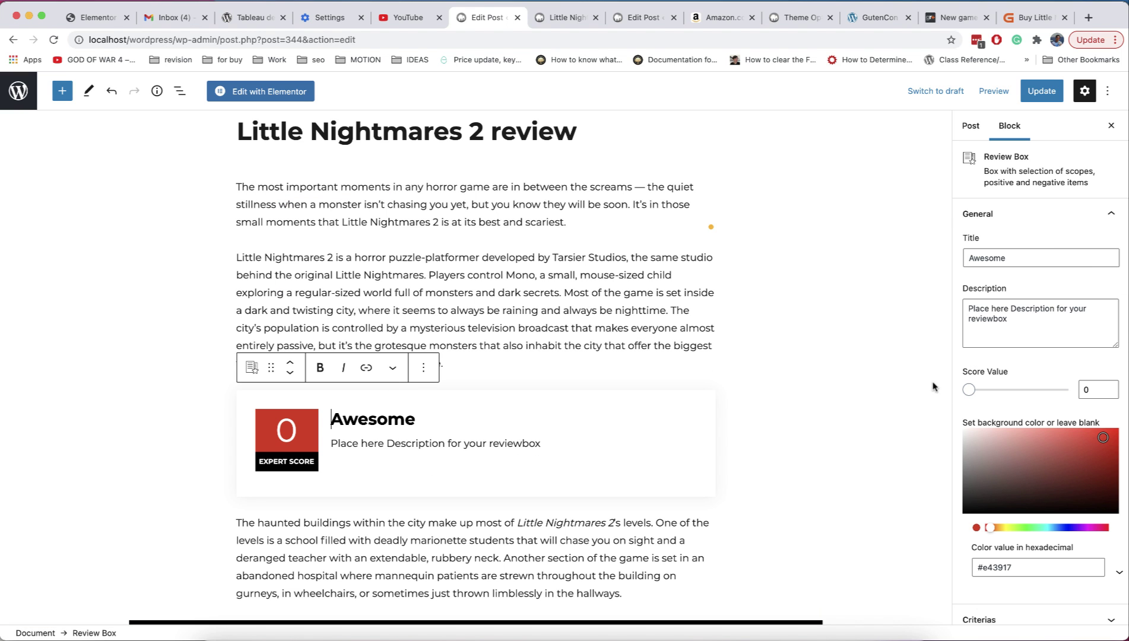
Describe the review box as 'This is excellent game' and set its background colour to #ff2a00.
left_click_drag(440, 413, 331, 419)
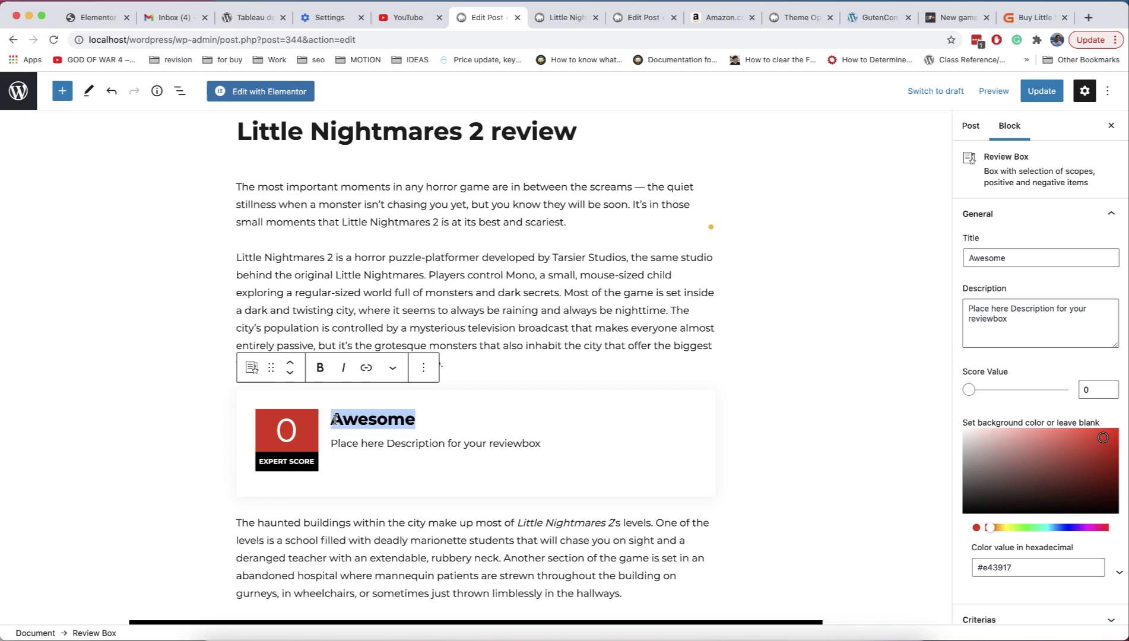
left_click(416, 426)
left_click_drag(541, 444, 330, 444)
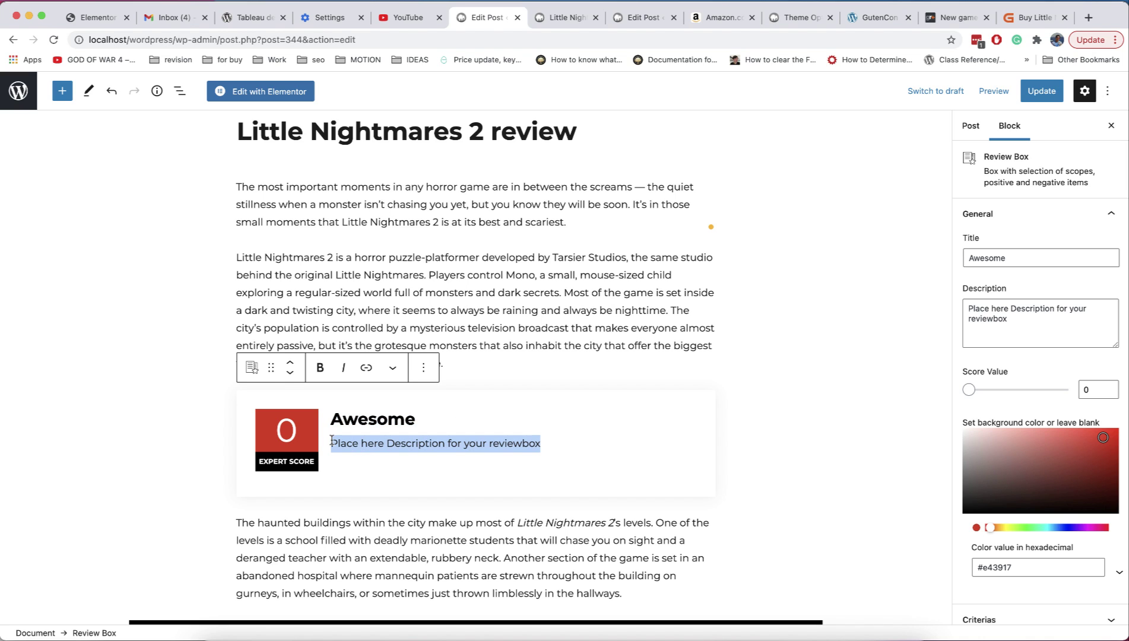
type("My")
key("BackSpace")
key("BackSpace")
key("BackSpace")
type("This is excelent")
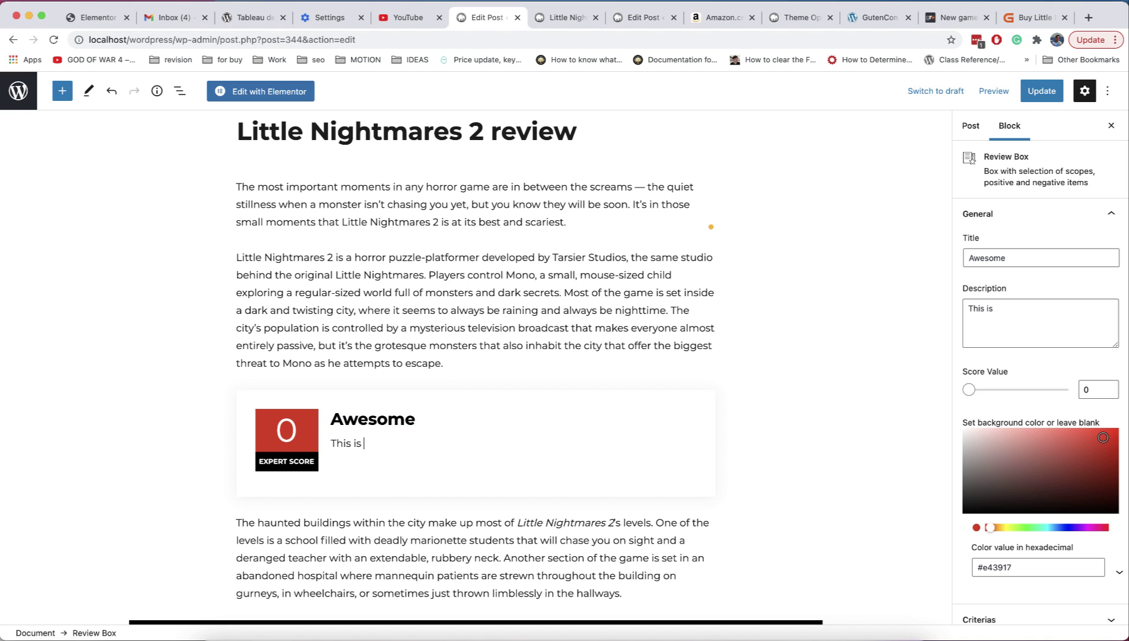
key("BackSpace")
key("BackSpace")
key("BackSpace")
key("BackSpace")
key("BackSpace")
type("llent game")
scroll(988, 362, "down", 3)
left_click_drag(1051, 398, 1119, 326)
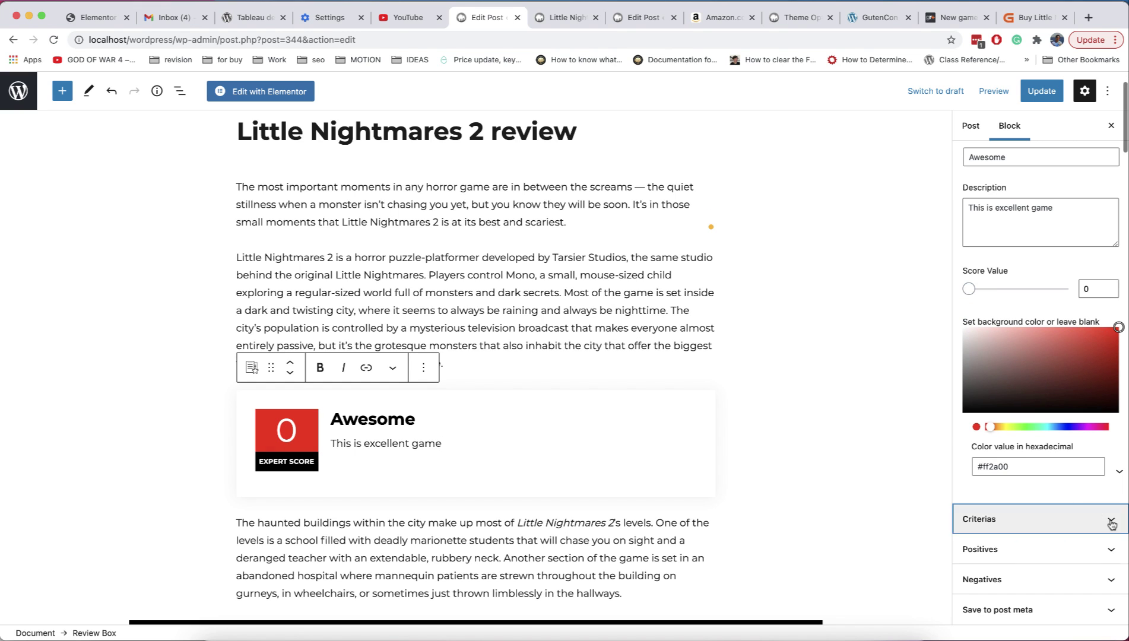
Add a criterion named Design and lower its score to 8.
left_click(1045, 519)
left_click(1041, 508)
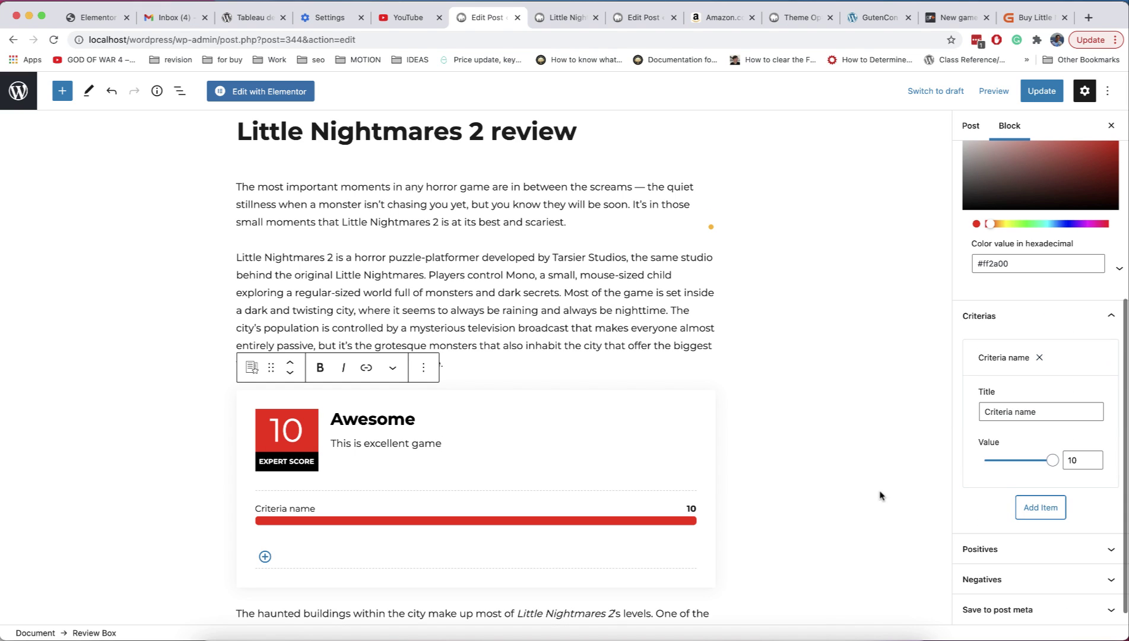
triple_click(1048, 411)
type("Great")
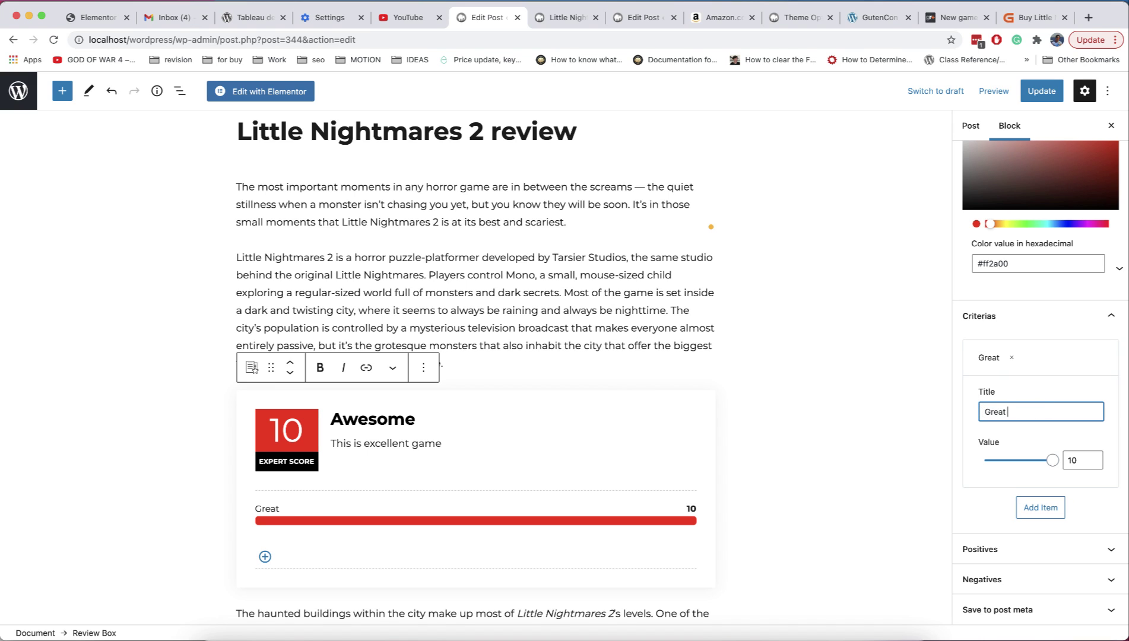
key("BackSpace")
key("BackSpace")
key("BackSpace")
key("BackSpace")
key("BackSpace")
type("Design")
mouse_move(1053, 461)
left_mouse_down()
mouse_move(1028, 462)
mouse_move(1038, 463)
left_mouse_up()
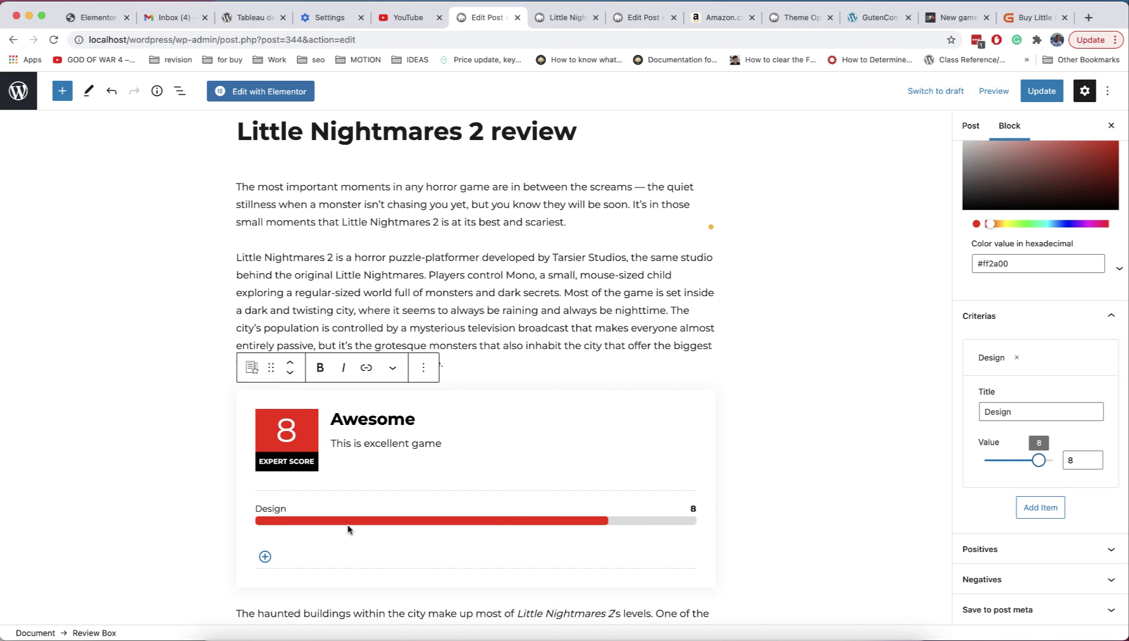
Add a second criterion named Usability with a score of 8.5.
left_click(1039, 507)
scroll(1038, 505, "down", 3)
triple_click(1027, 412)
type("Us")
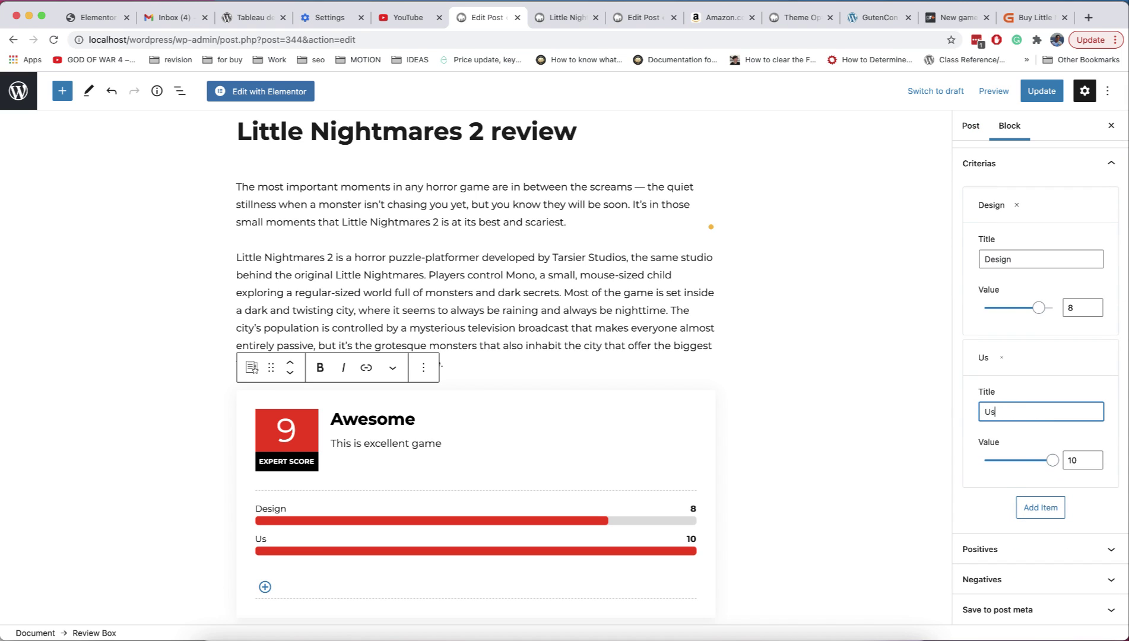
type("ability")
left_click_drag(1053, 460, 1042, 460)
Add positive items 'Cool game', 'Amazing price' and a third one starting 'Ex'.
left_click(1011, 548)
left_click(1040, 534)
triple_click(981, 485)
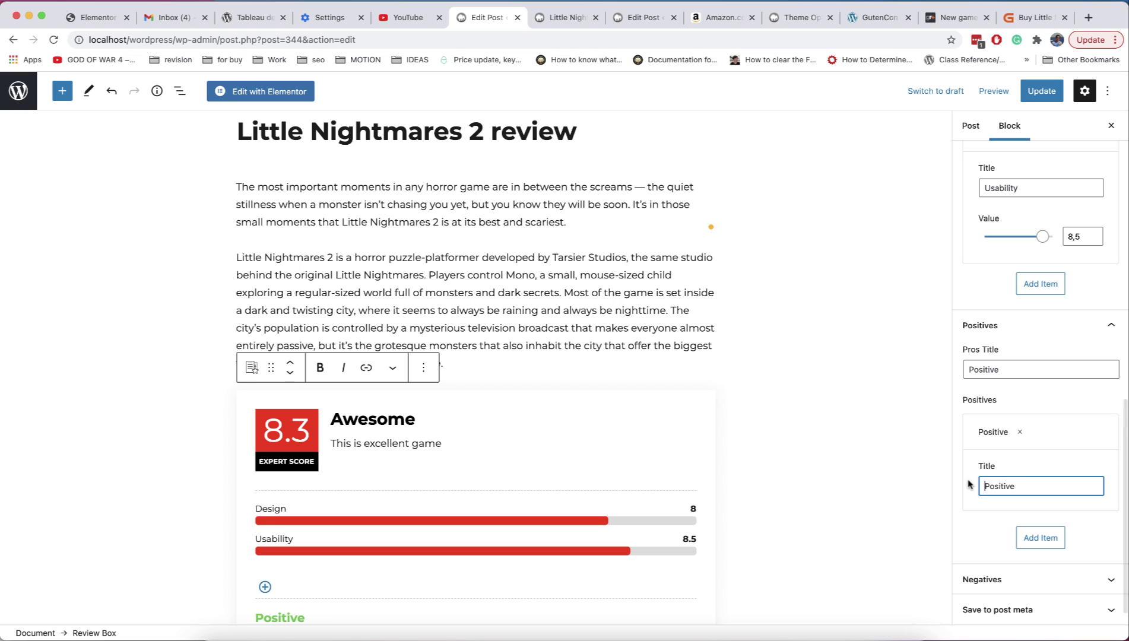
type("Cool game")
scroll(772, 466, "down", 5)
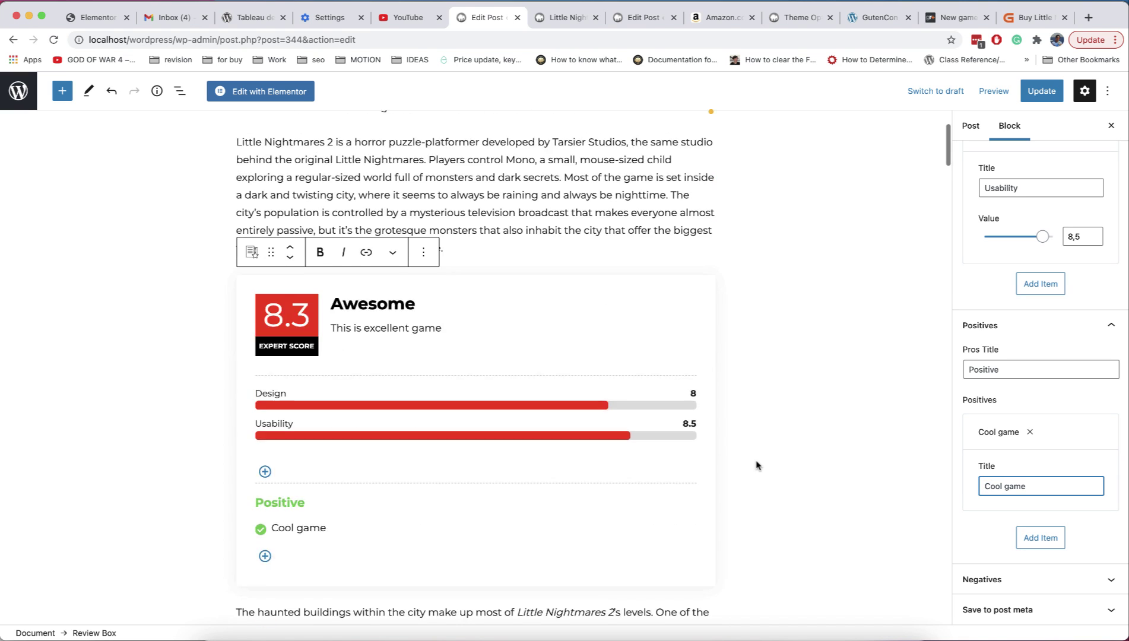
left_click(1022, 536)
scroll(1027, 505, "down", 3)
triple_click(1022, 486)
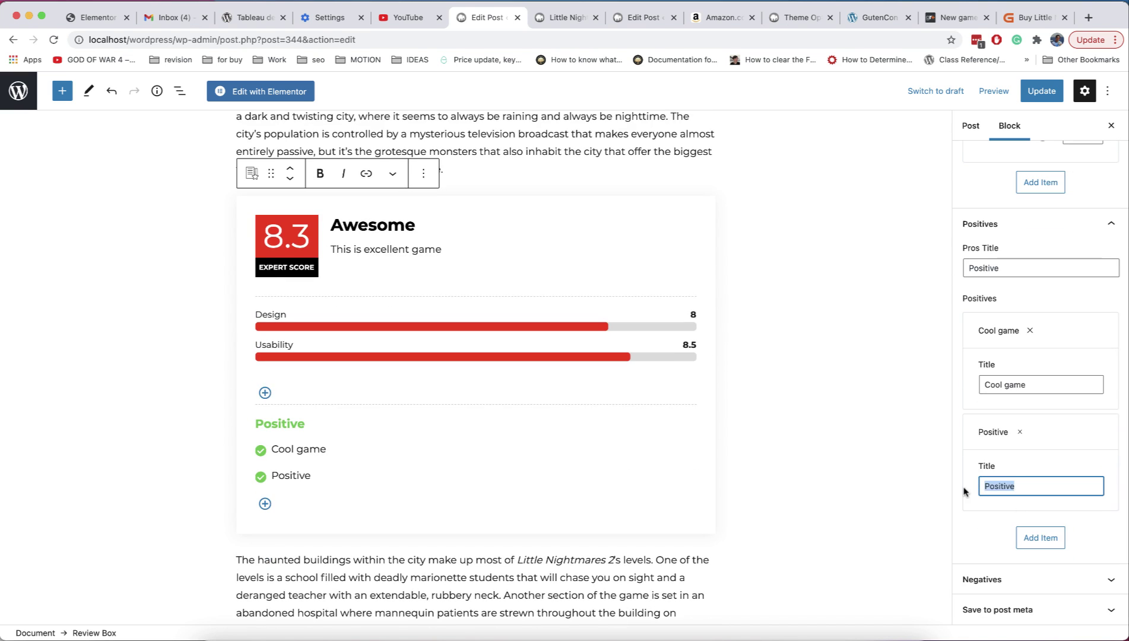
type("Amazing price")
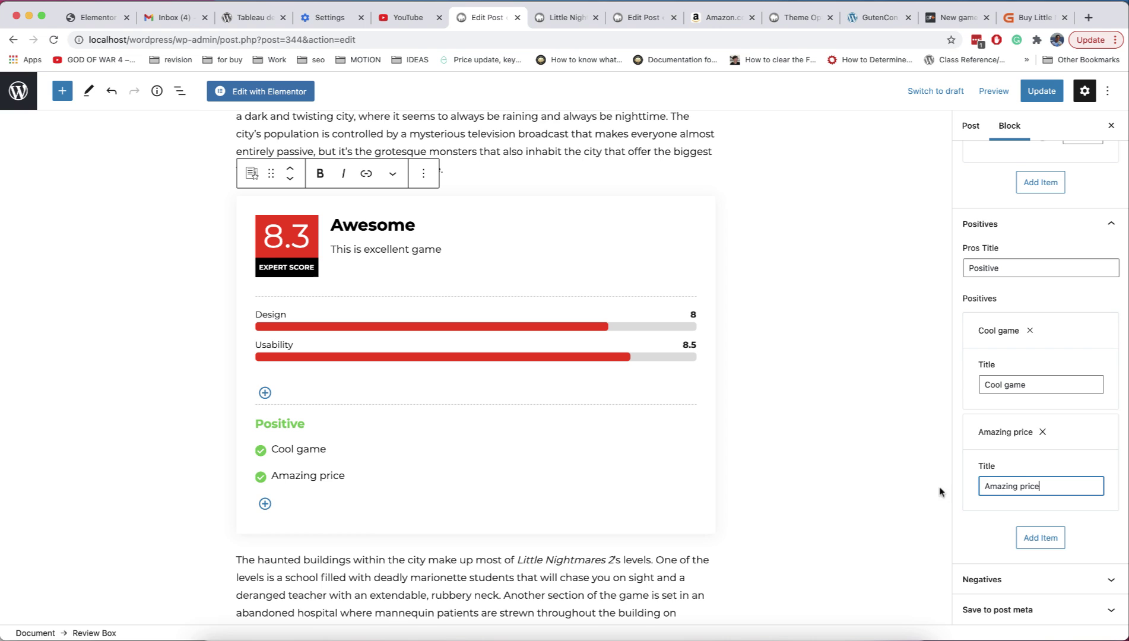
left_click(265, 504)
double_click(294, 502)
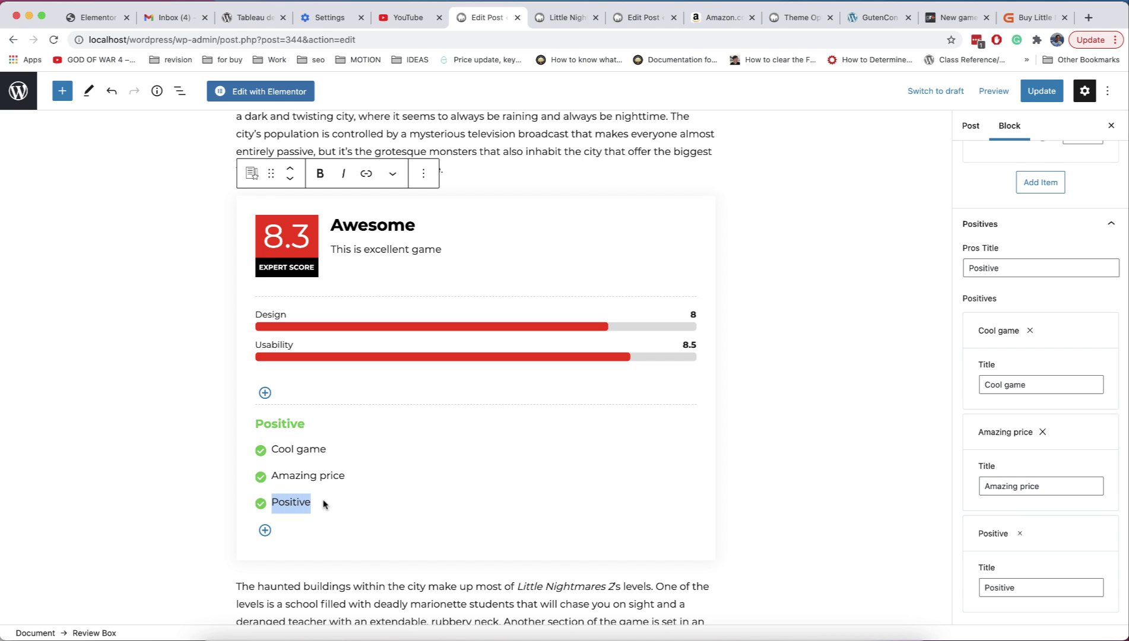
type("Ex")
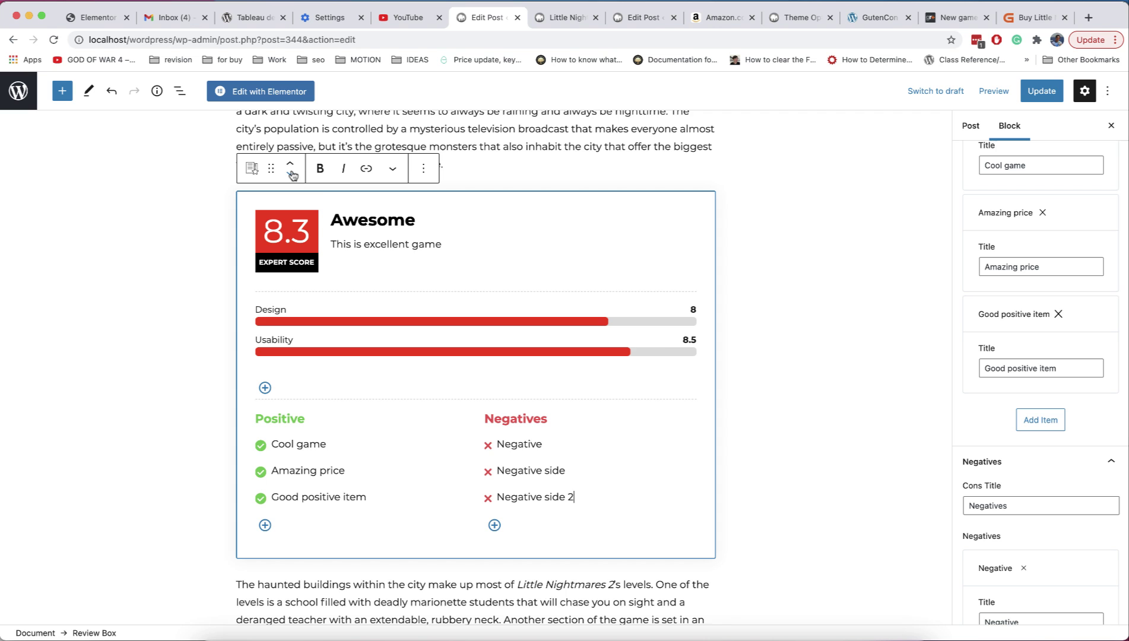
Move the review box three places down in the post.
left_click(290, 173)
left_click(290, 172)
left_click(290, 173)
scroll(292, 256, "down", 5)
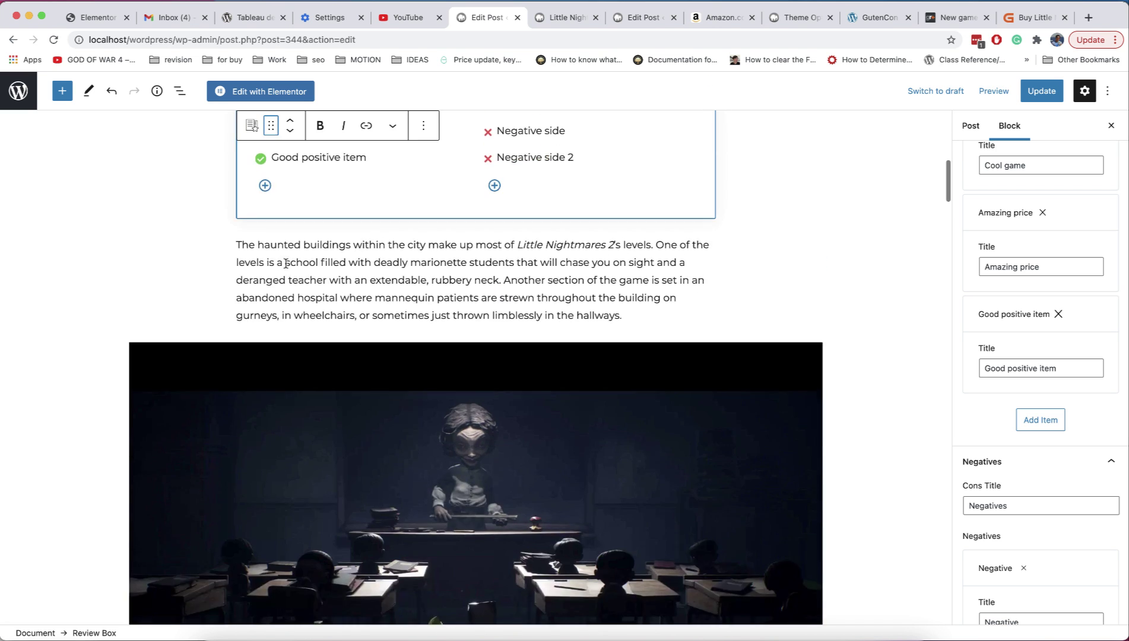
scroll(282, 280, "up", 6)
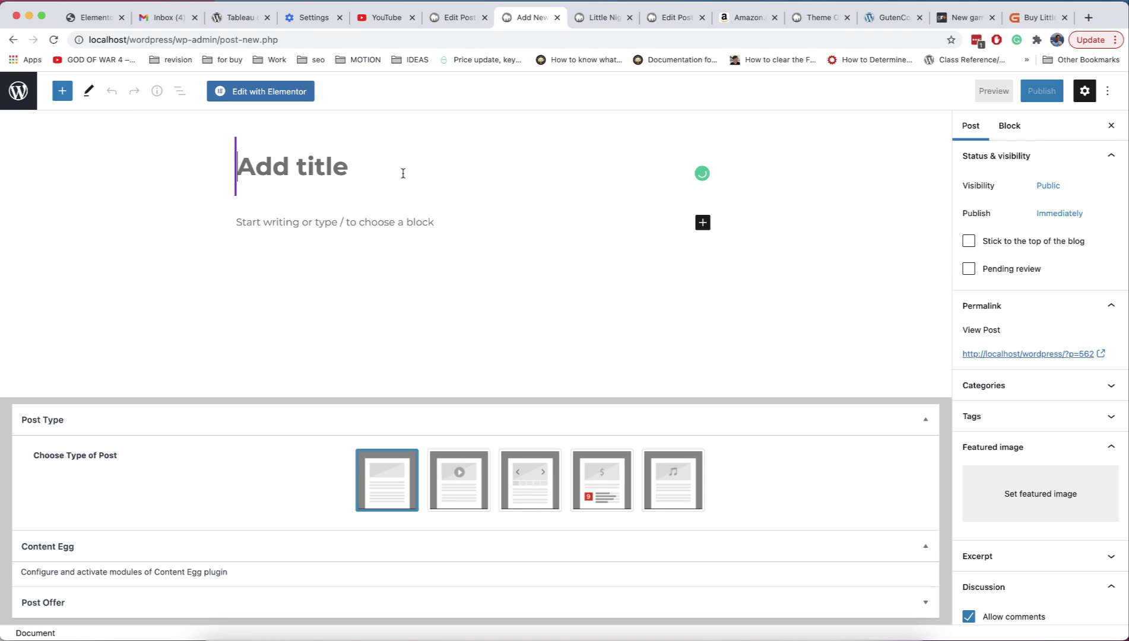
Title the new post 'New review', make it a review post, and bring its review fields into view.
type("New review")
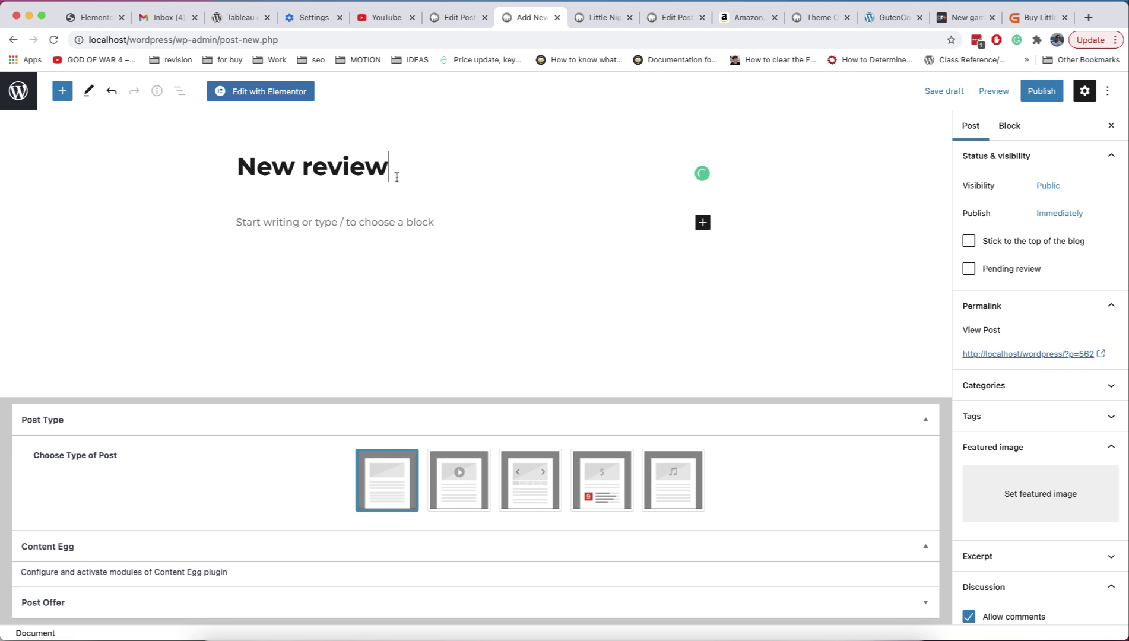
left_click(589, 477)
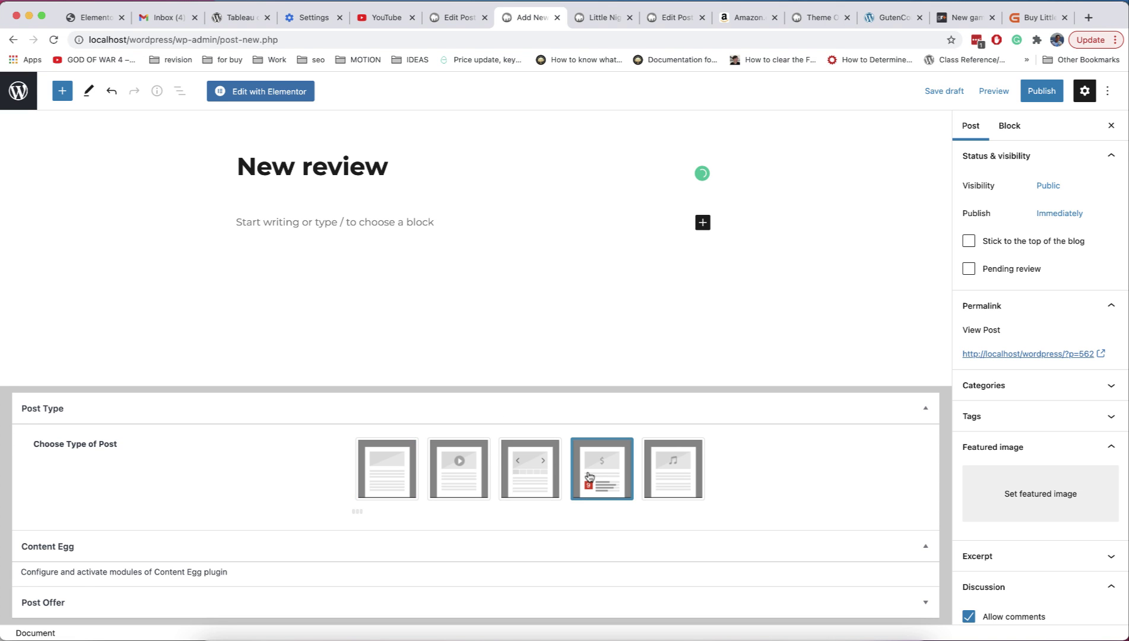
scroll(588, 474, "down", 5)
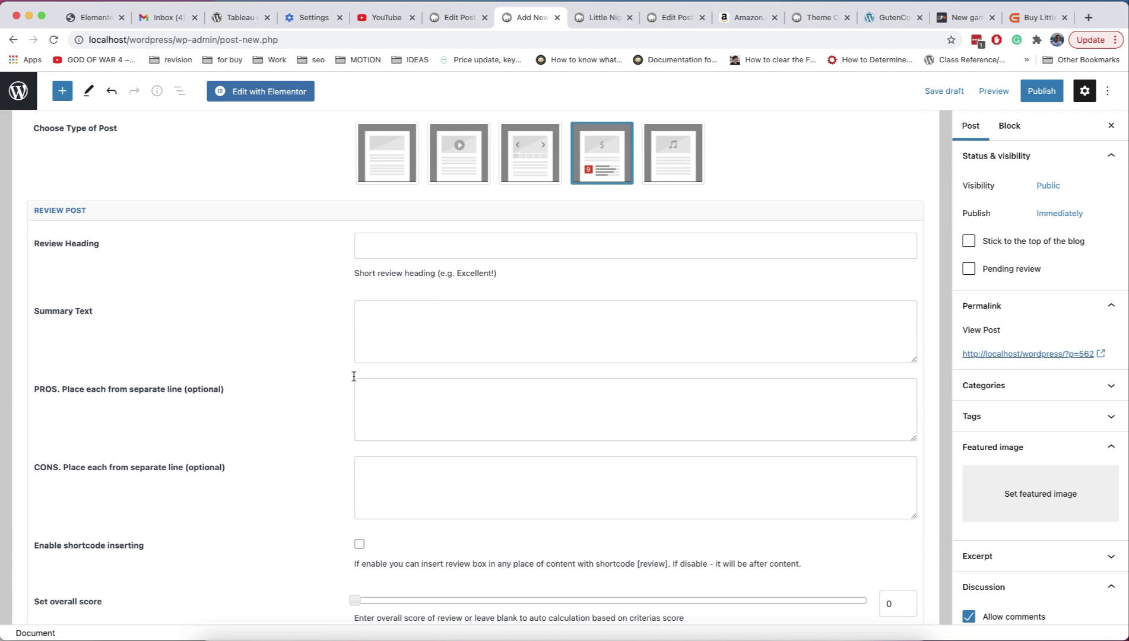
scroll(368, 505, "down", 5)
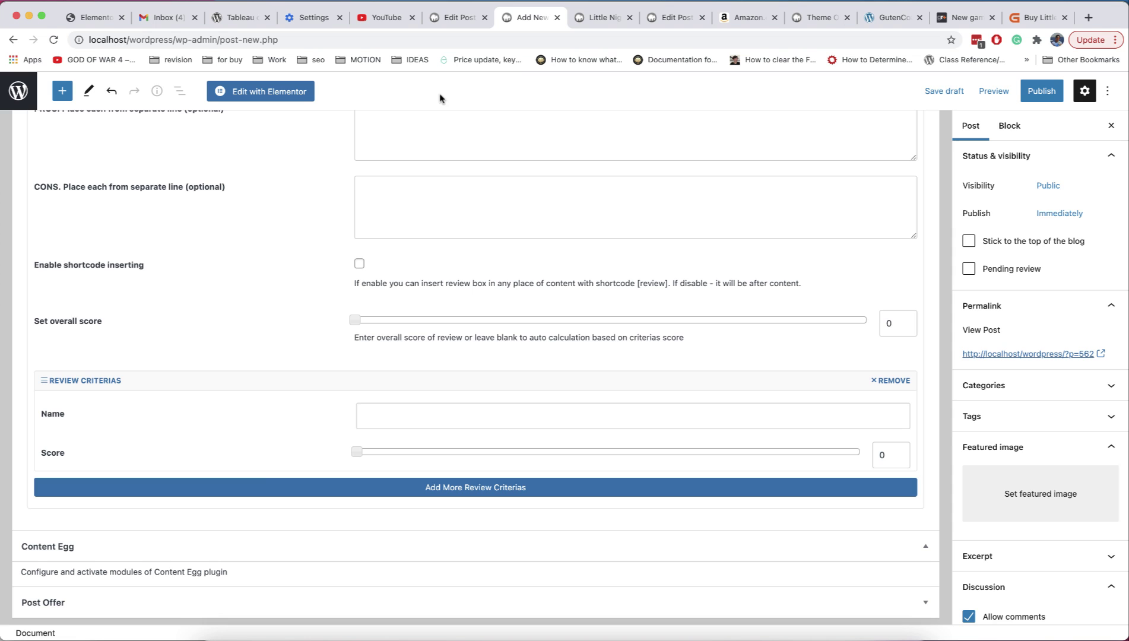
Back in the Little Nightmares 2 review post, convert the review box into a reusable block.
left_click(457, 19)
scroll(472, 242, "down", 3)
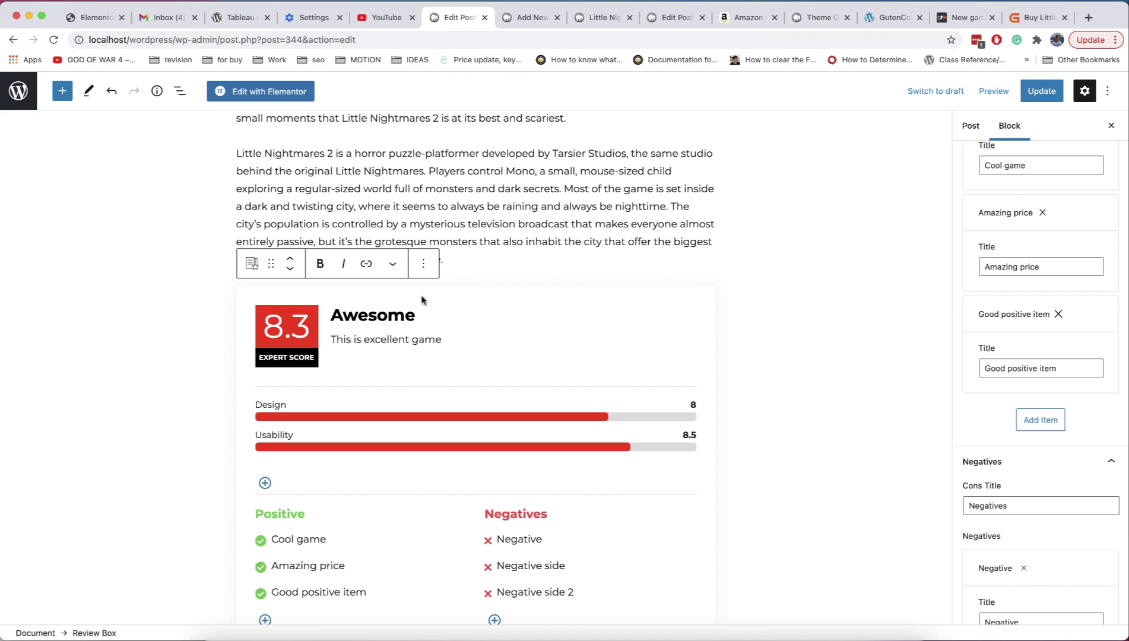
left_click(423, 265)
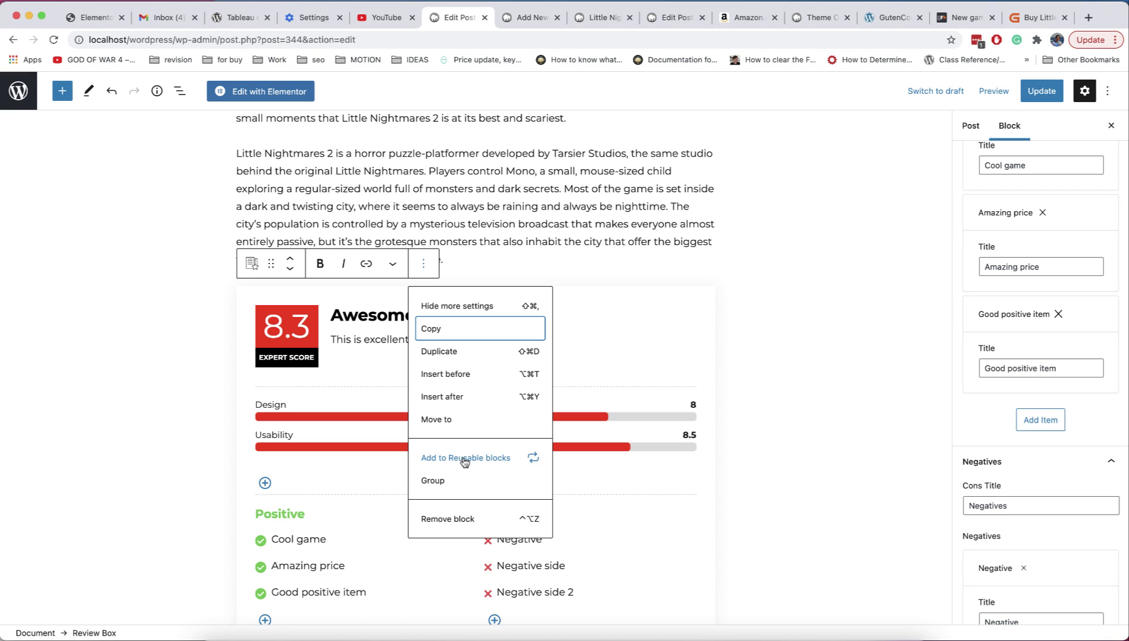
key("Escape")
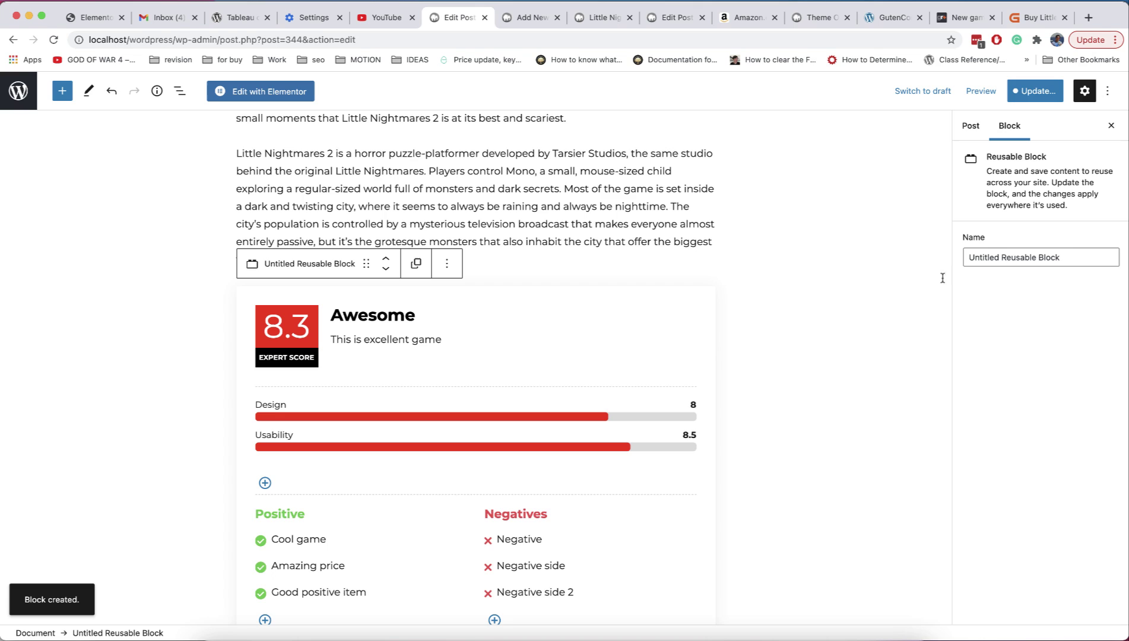
Name the reusable block 'Draft review' and save the post.
left_click_drag(1072, 252, 967, 257)
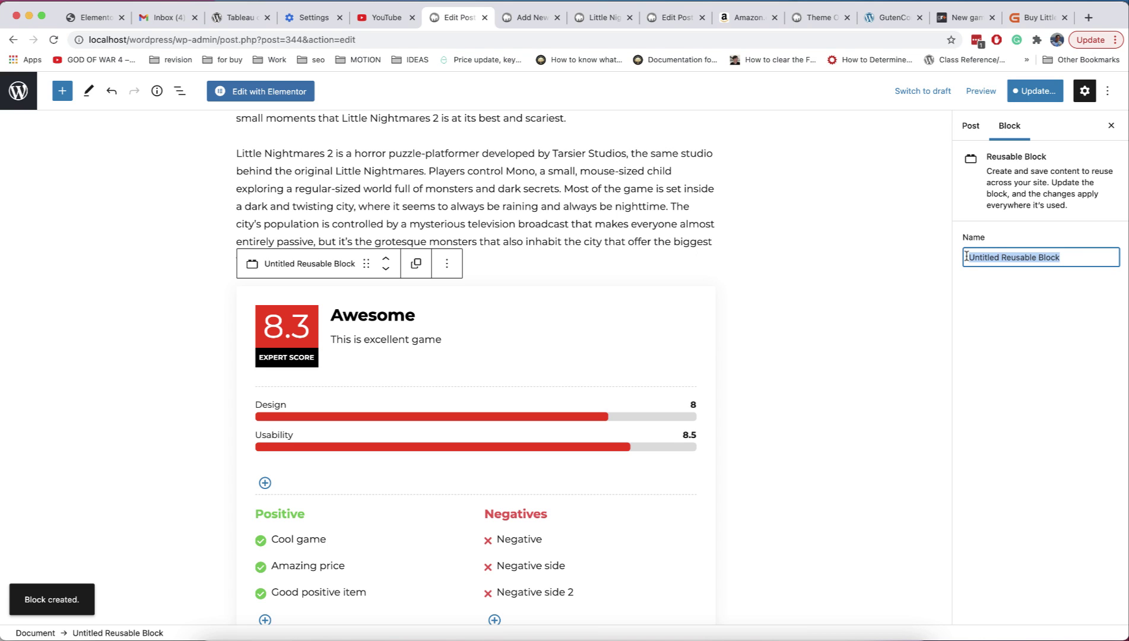
type("Draft review")
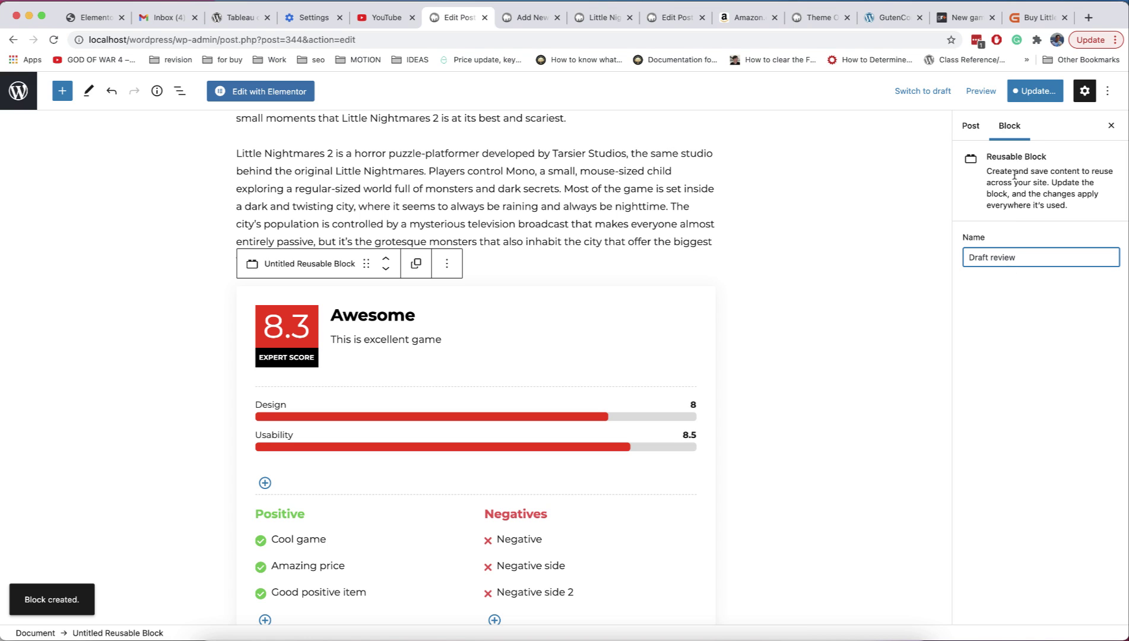
left_click(1036, 94)
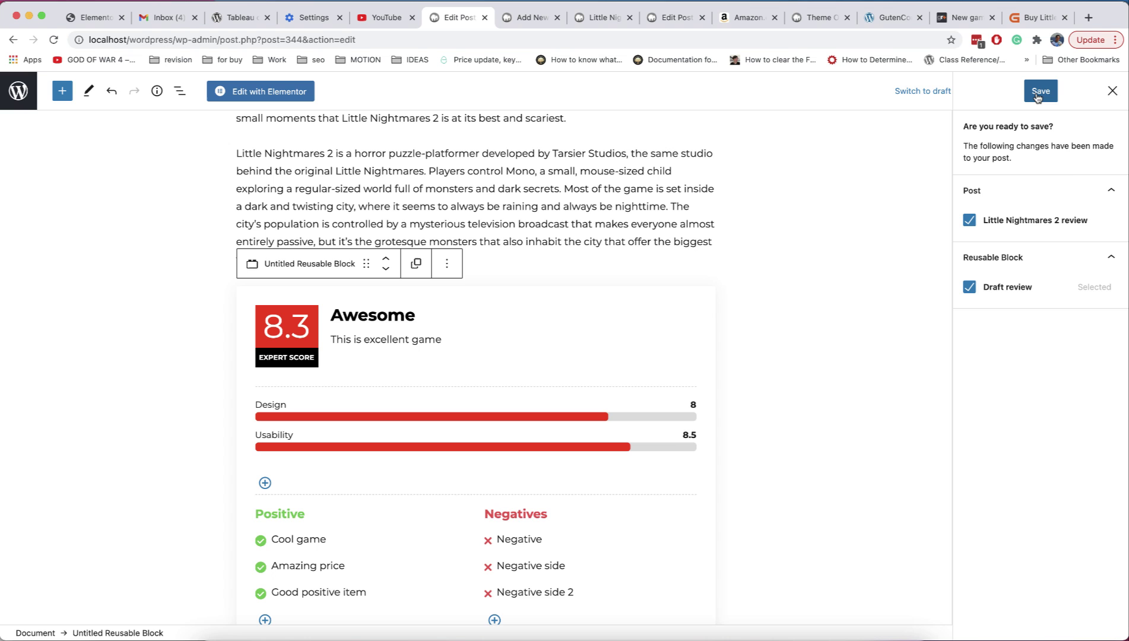
left_click(1038, 95)
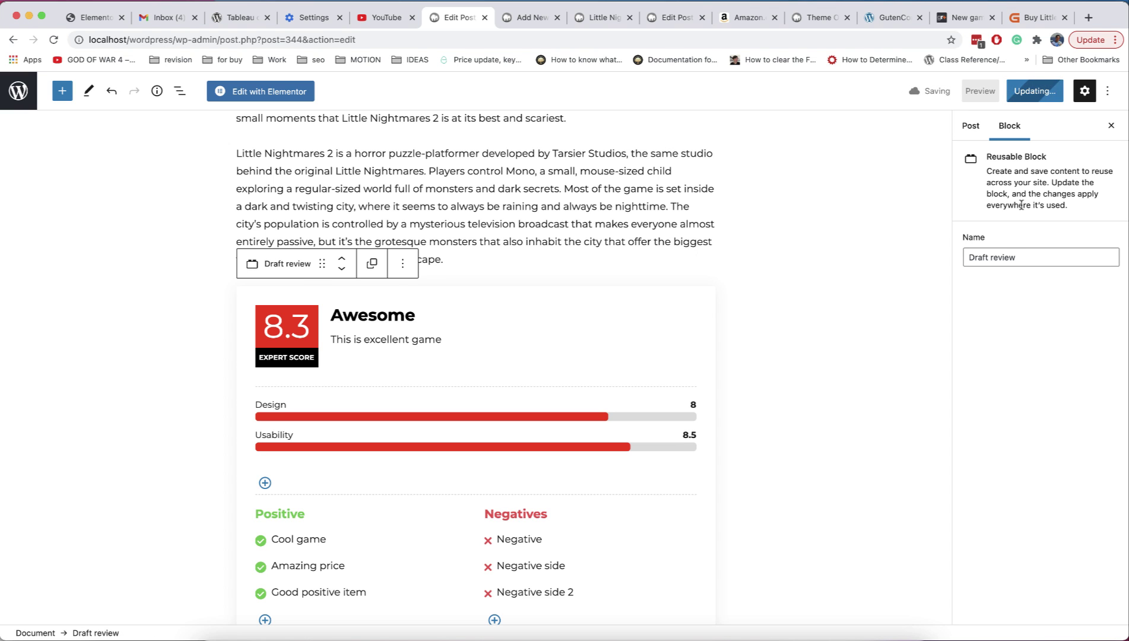
scroll(663, 320, "down", 1)
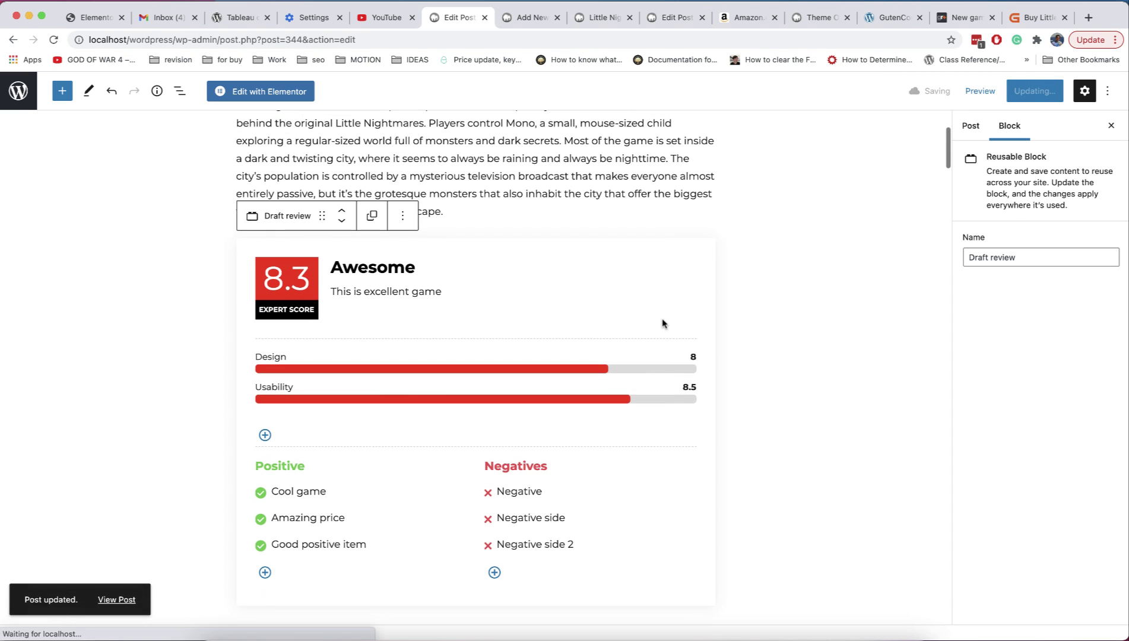
Title the new post 'New post' and insert the 'Draft review' reusable block using /dra.
left_click(531, 17)
type("New post")
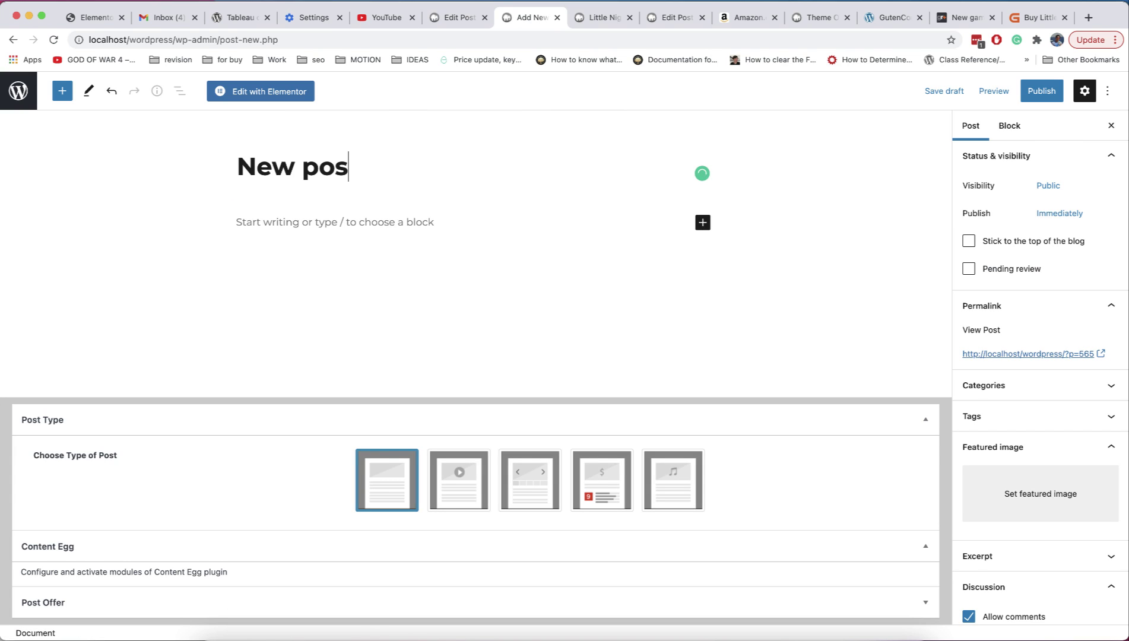
left_click(266, 220)
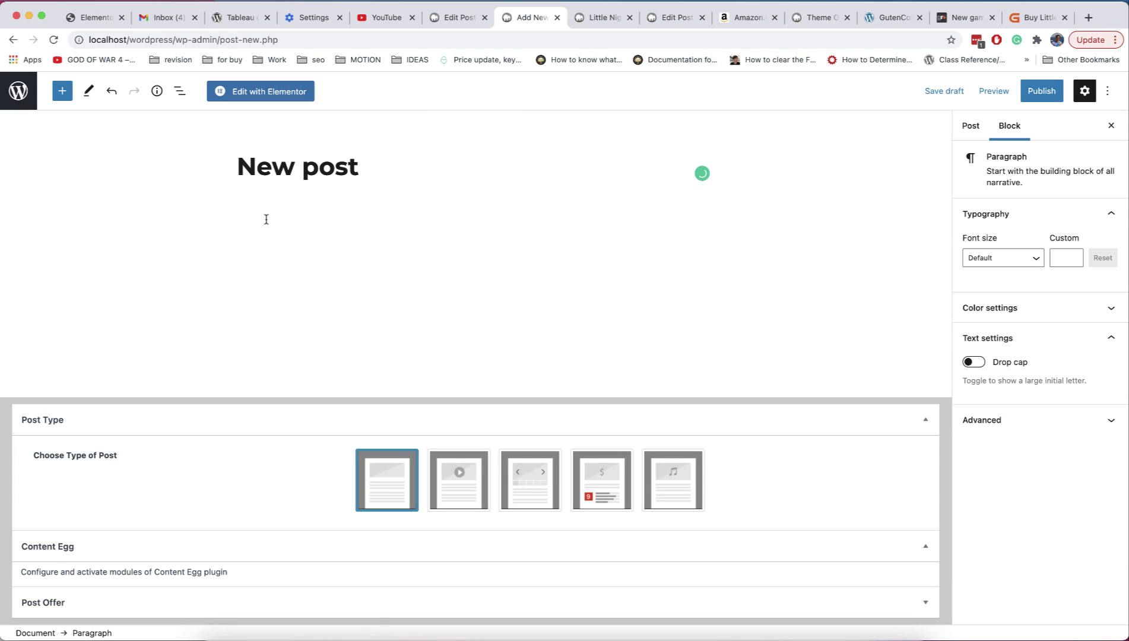
left_click(924, 420)
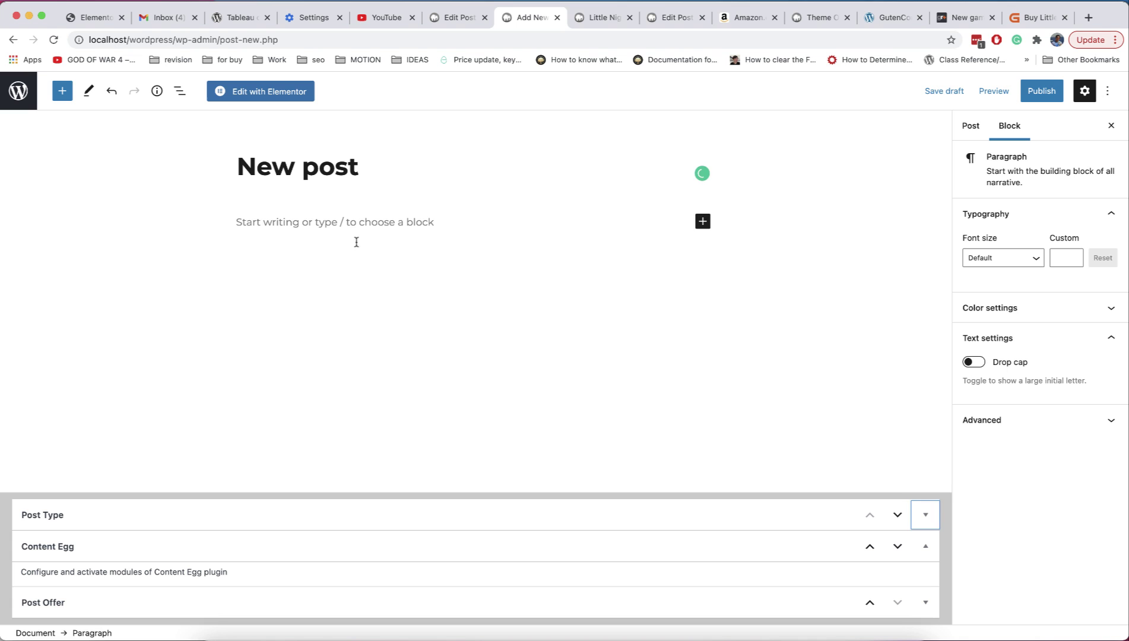
left_click(327, 226)
type("/dra")
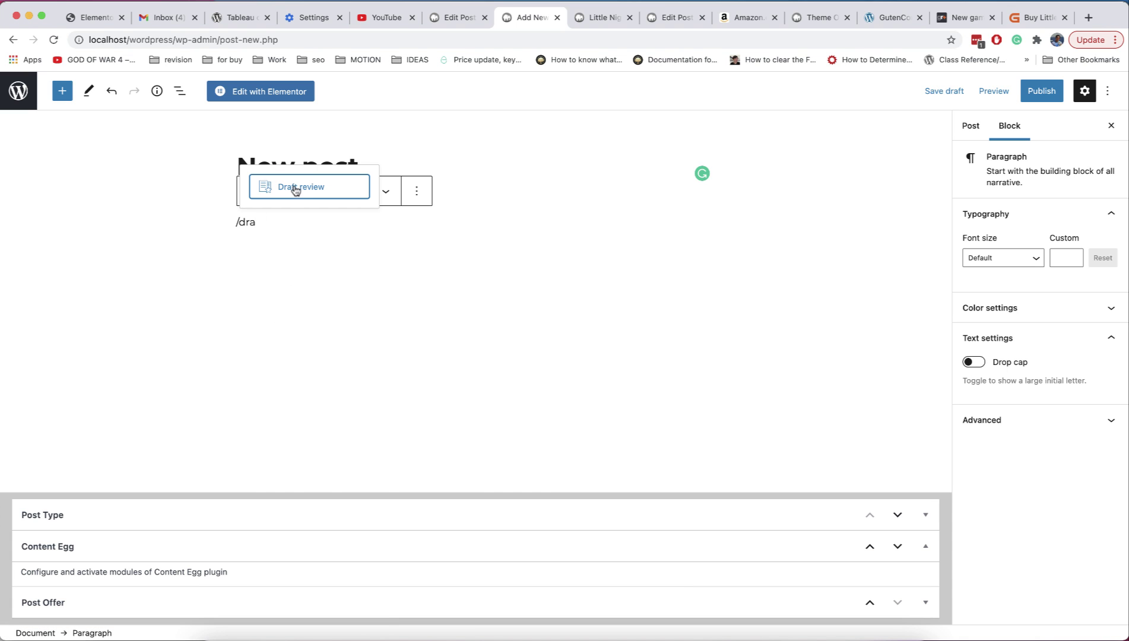
left_click(295, 189)
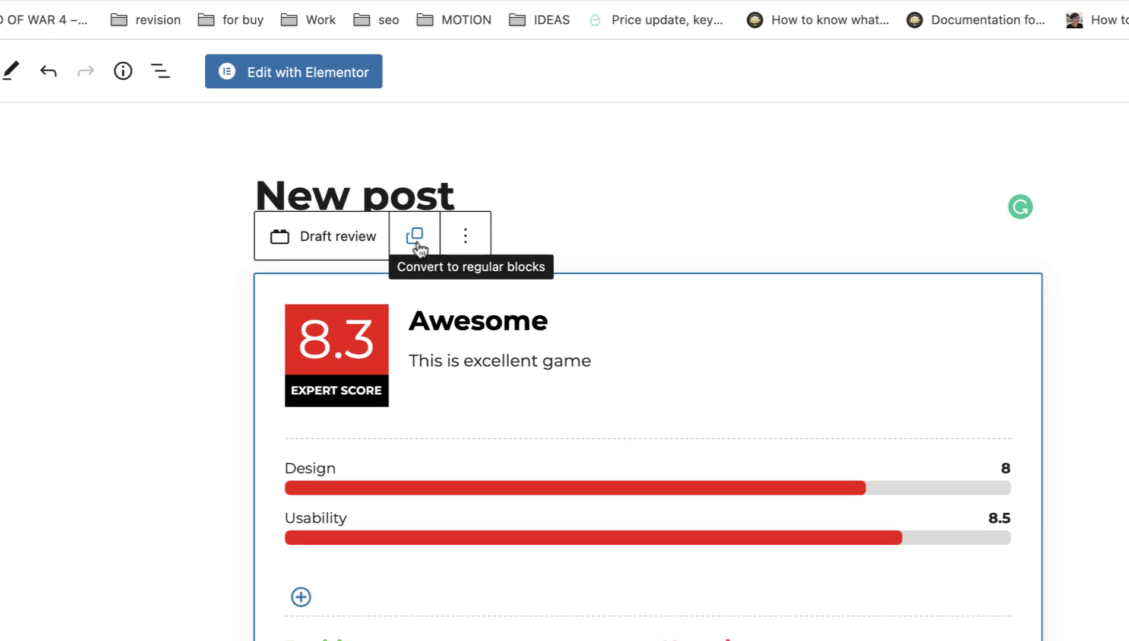
Detach the review from the reusable block and lower the Design score to 6.
left_click(419, 248)
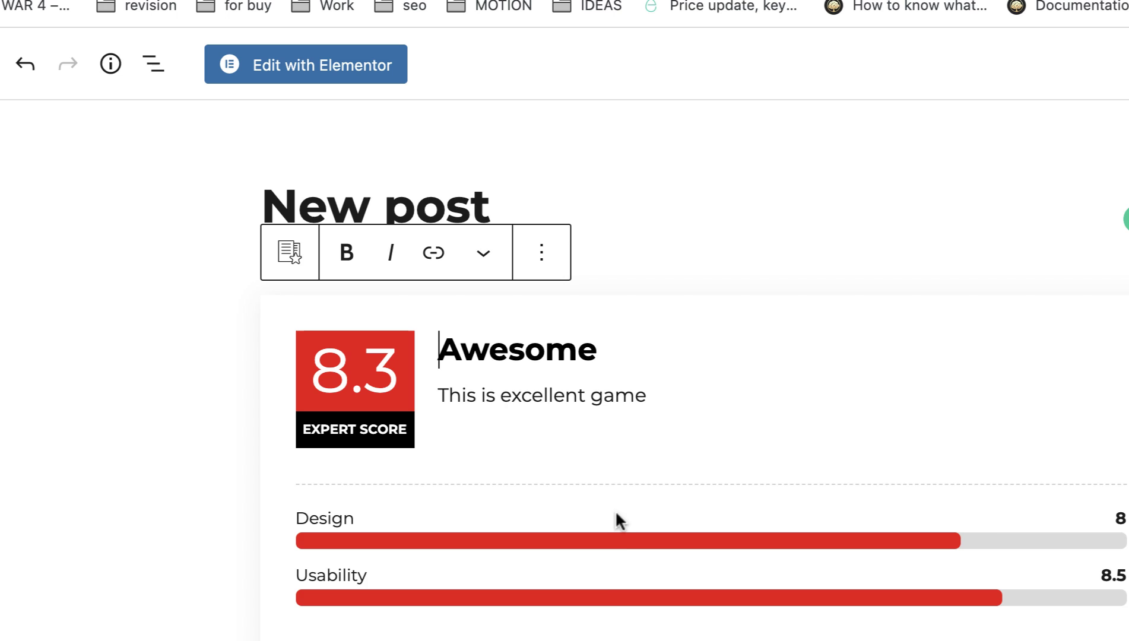
scroll(606, 594, "down", 2)
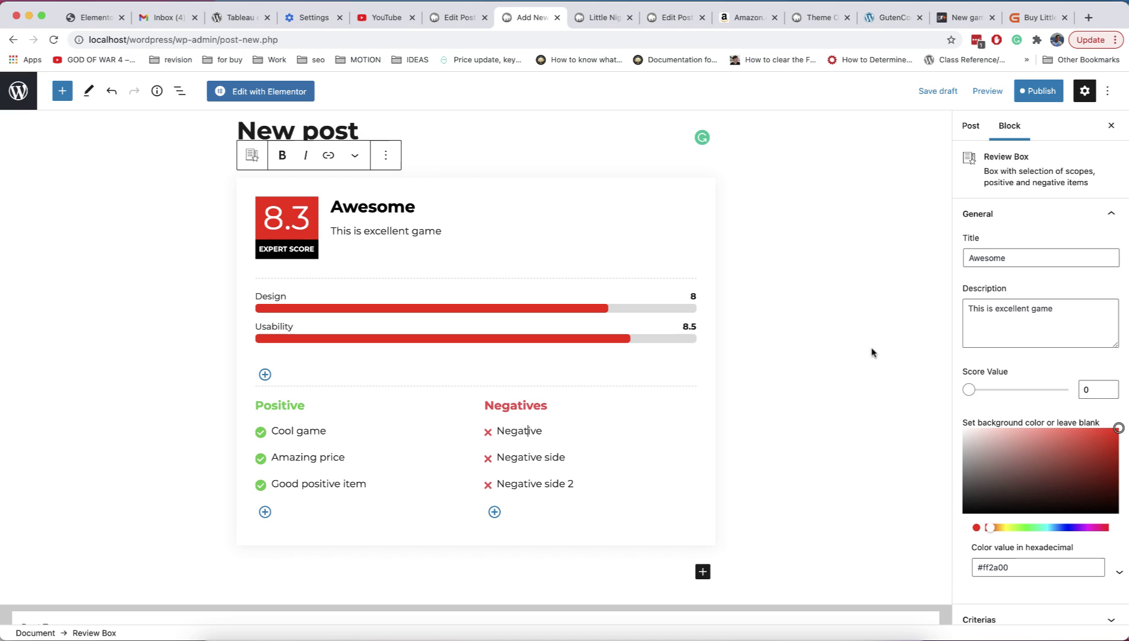
scroll(1032, 440, "down", 3)
left_click(1027, 521)
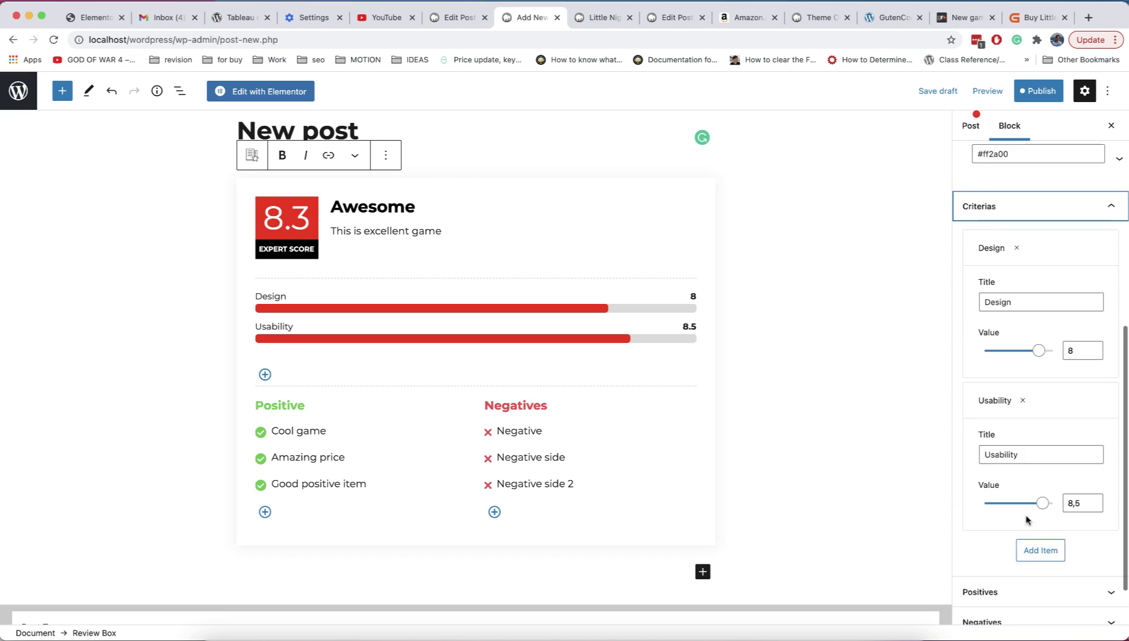
left_click_drag(1038, 309, 1025, 309)
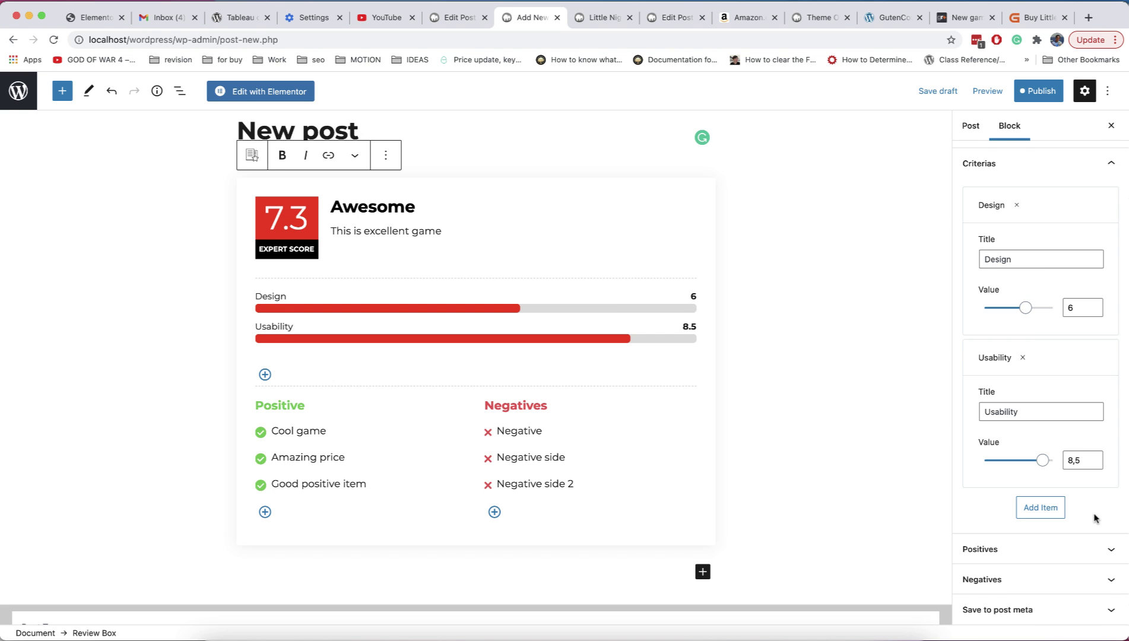
Delete the 'Negative side 2' and 'Negative' cons from the review box.
left_click(1055, 578)
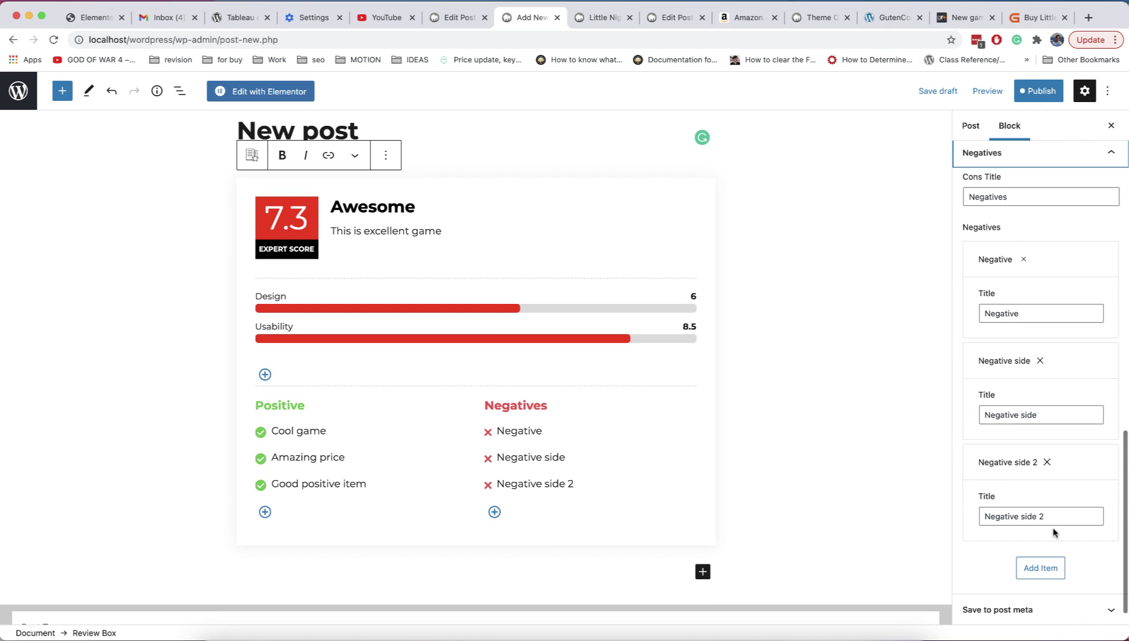
left_click(1047, 462)
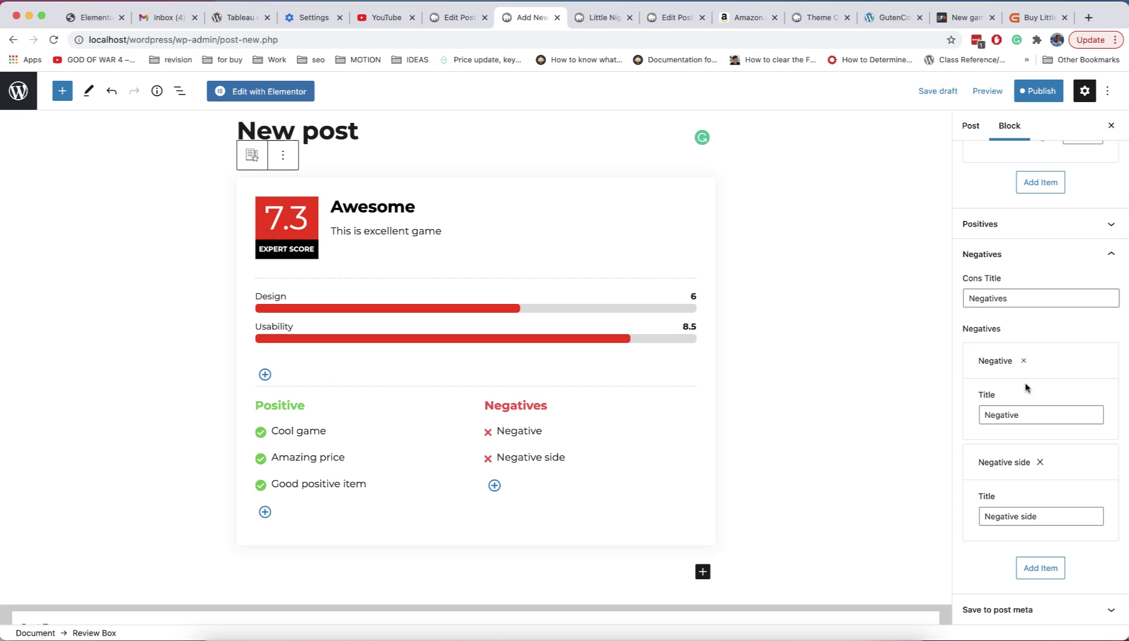
left_click(1023, 360)
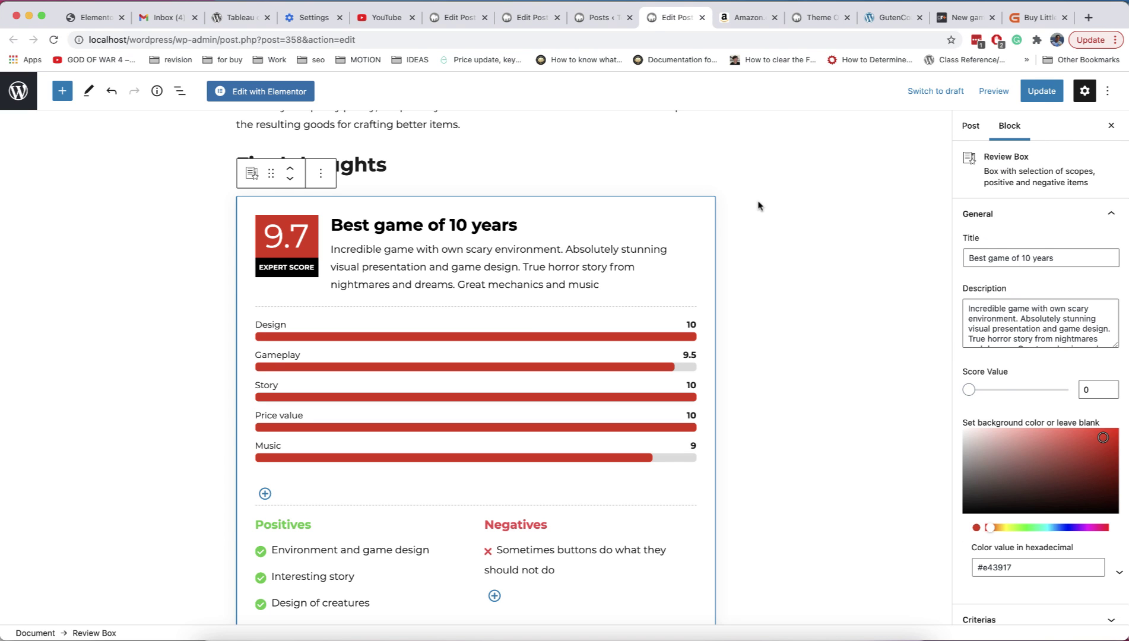
Select the 'Best game of 10 years' review box and save its data to post meta.
left_click(758, 206)
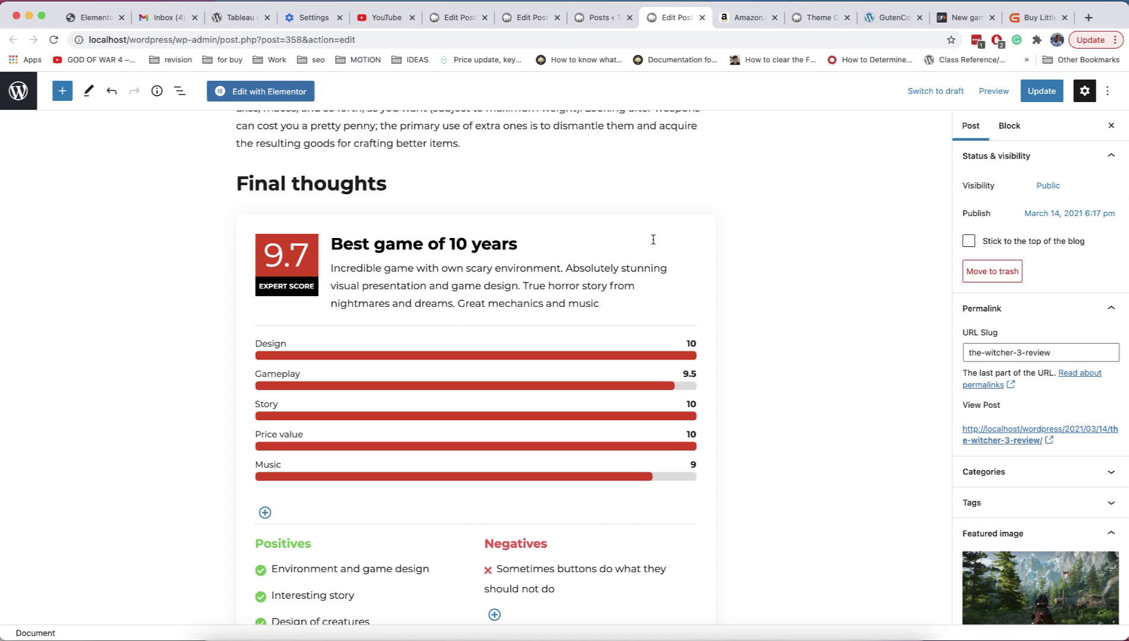
scroll(1039, 291, "down", 2)
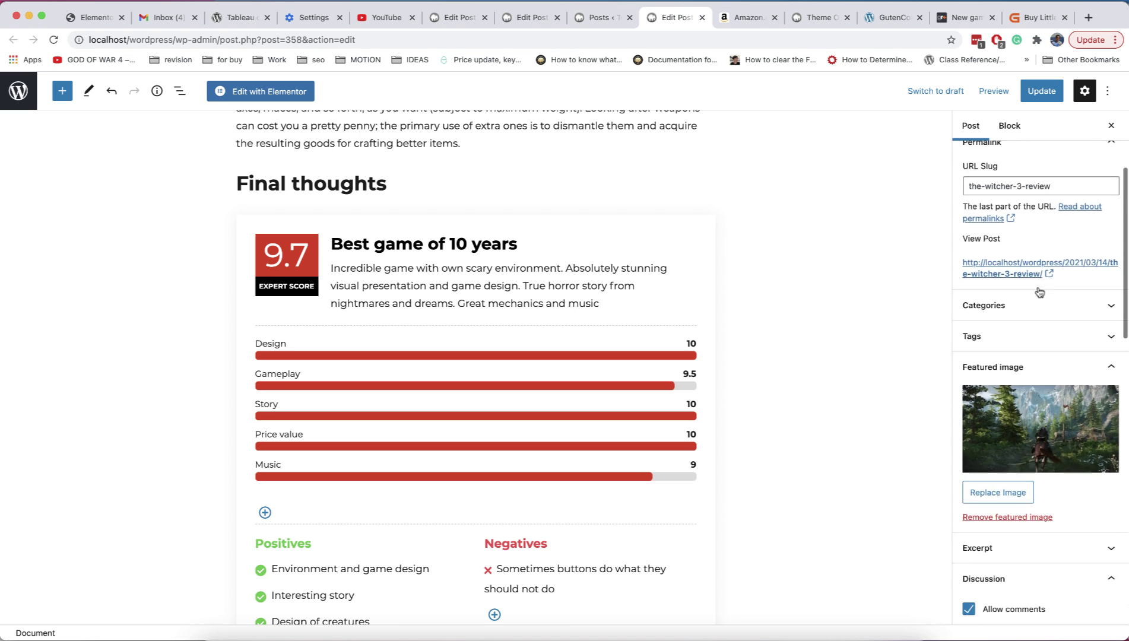
scroll(1040, 292, "down", 15)
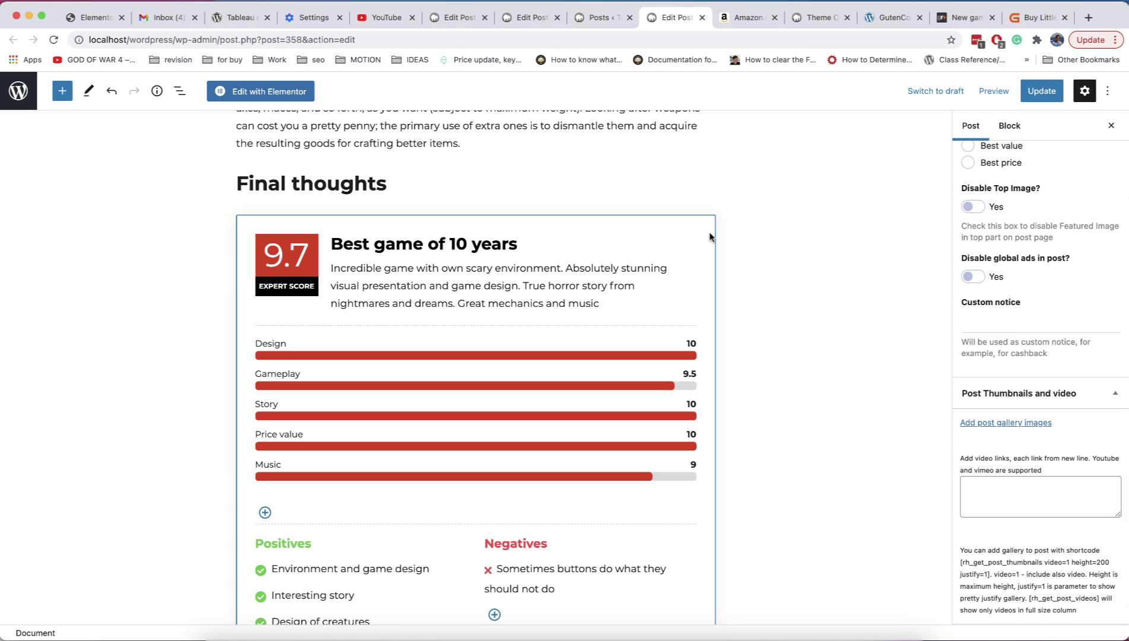
left_click(683, 246)
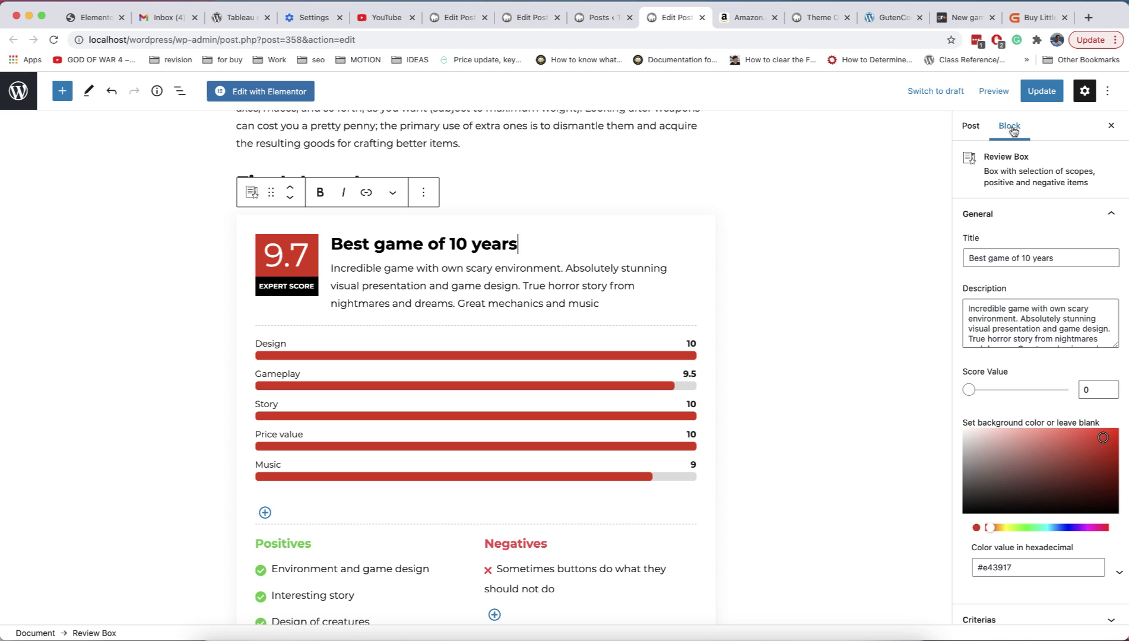
scroll(978, 361, "down", 3)
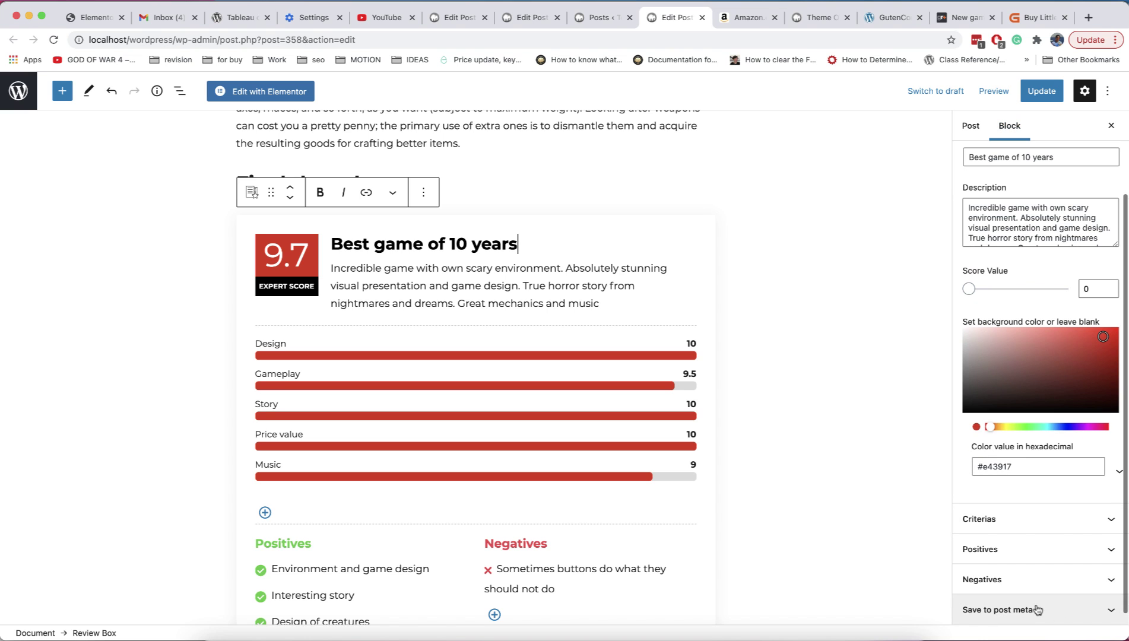
left_click(1099, 610)
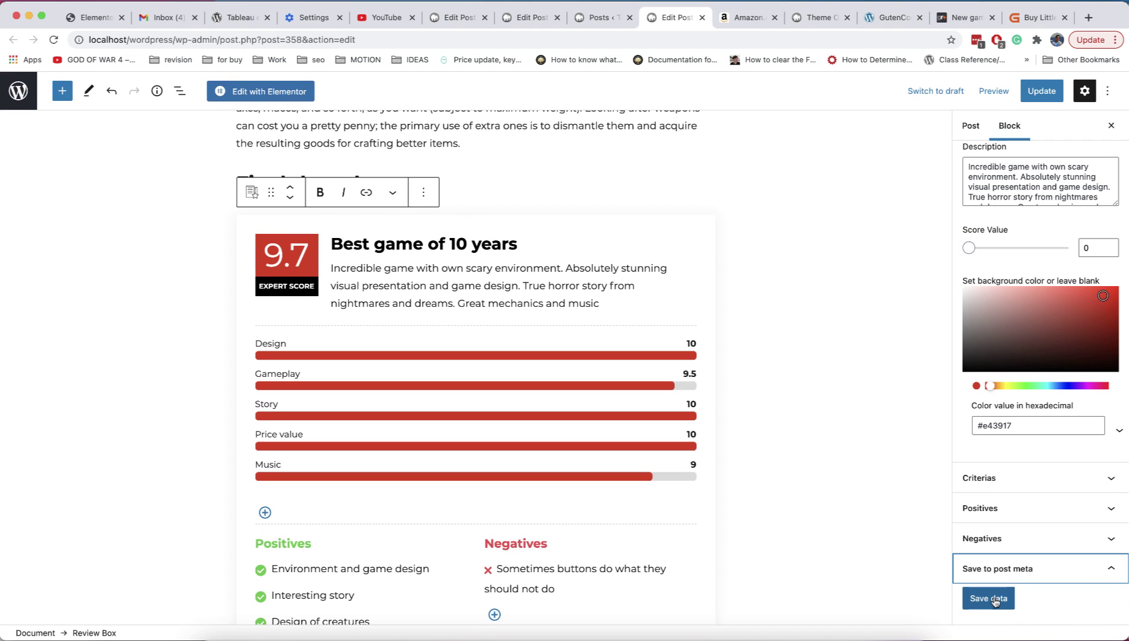
left_click(992, 599)
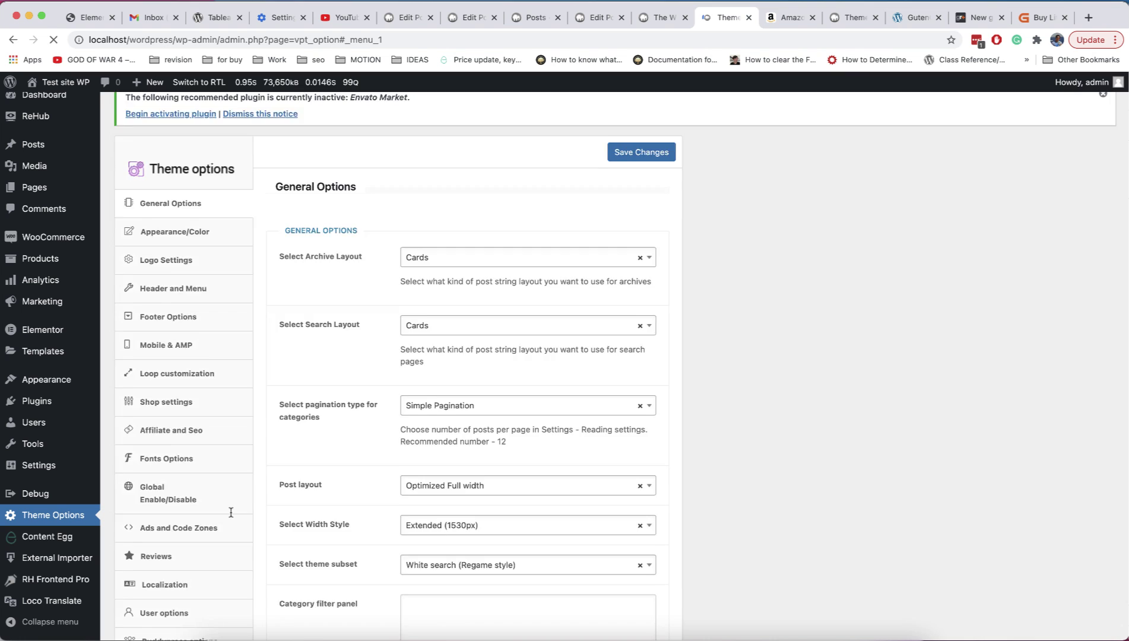
In the Reviews options, set 'Type of user ratings' to 'full review with criterias and pros, cons'.
scroll(231, 512, "down", 4)
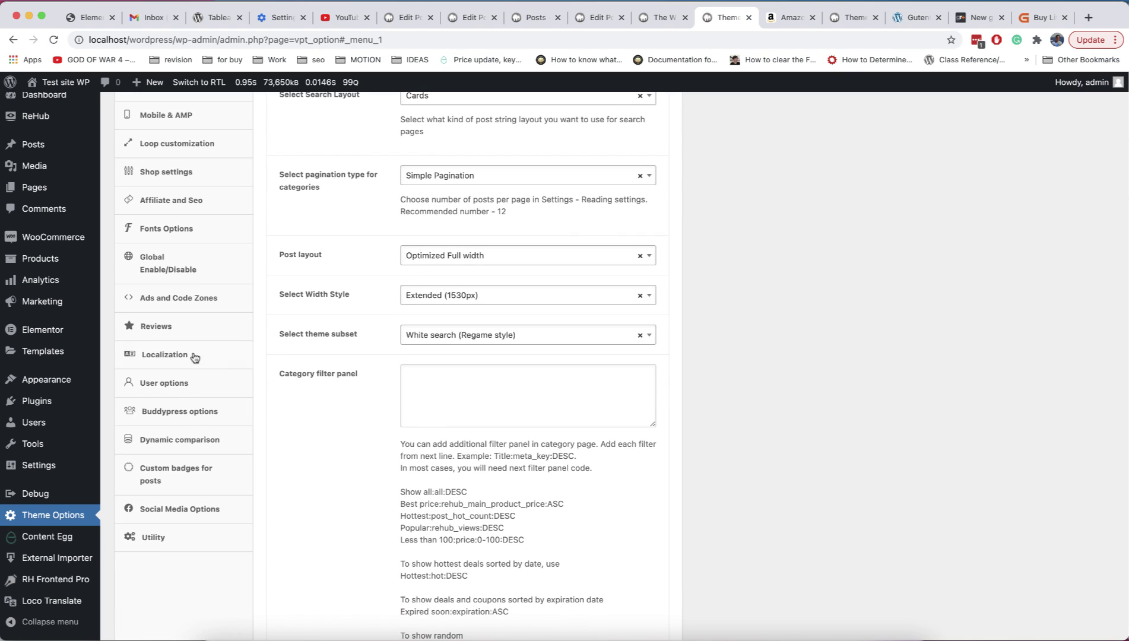
left_click(193, 329)
scroll(336, 328, "up", 3)
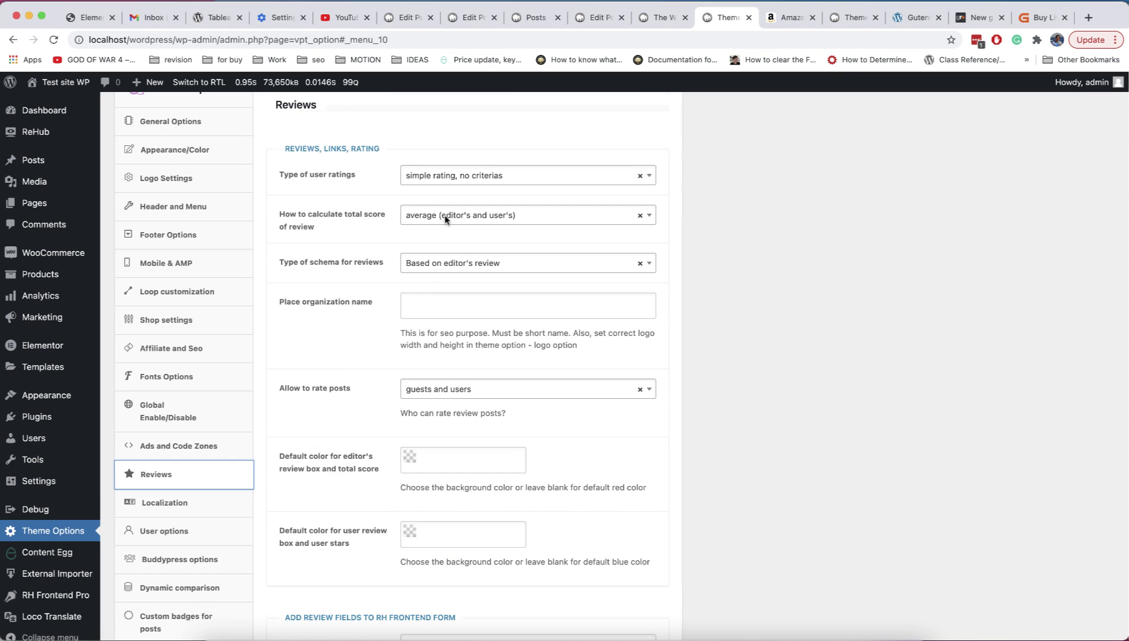
left_click(446, 179)
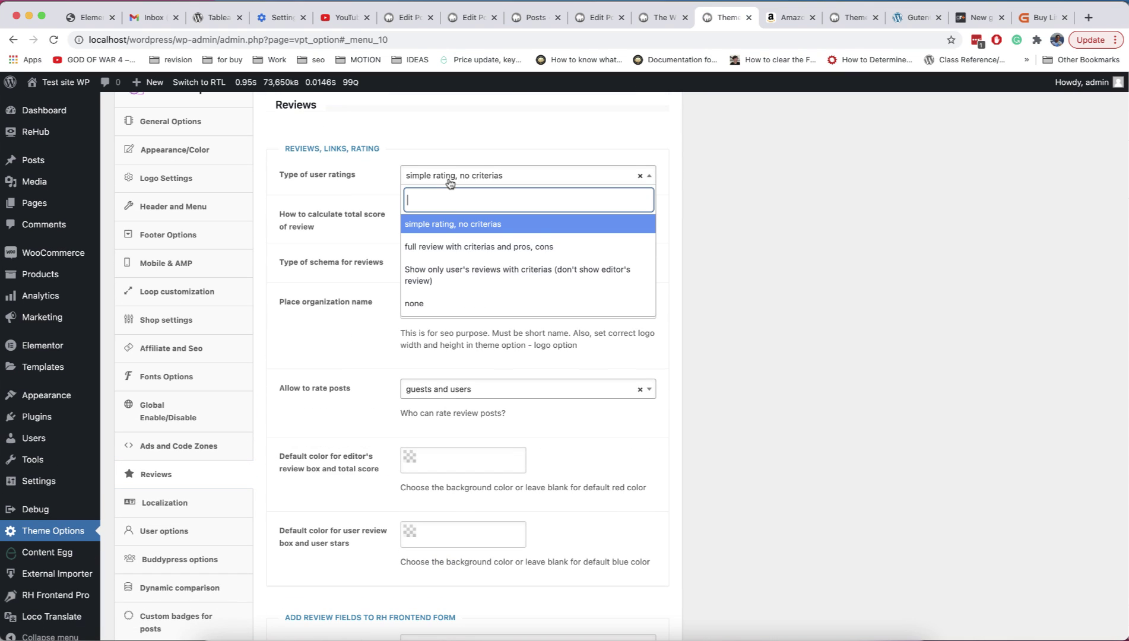
left_click(467, 248)
Save the theme option changes and go to The Witcher 3 review page.
scroll(392, 305, "down", 2)
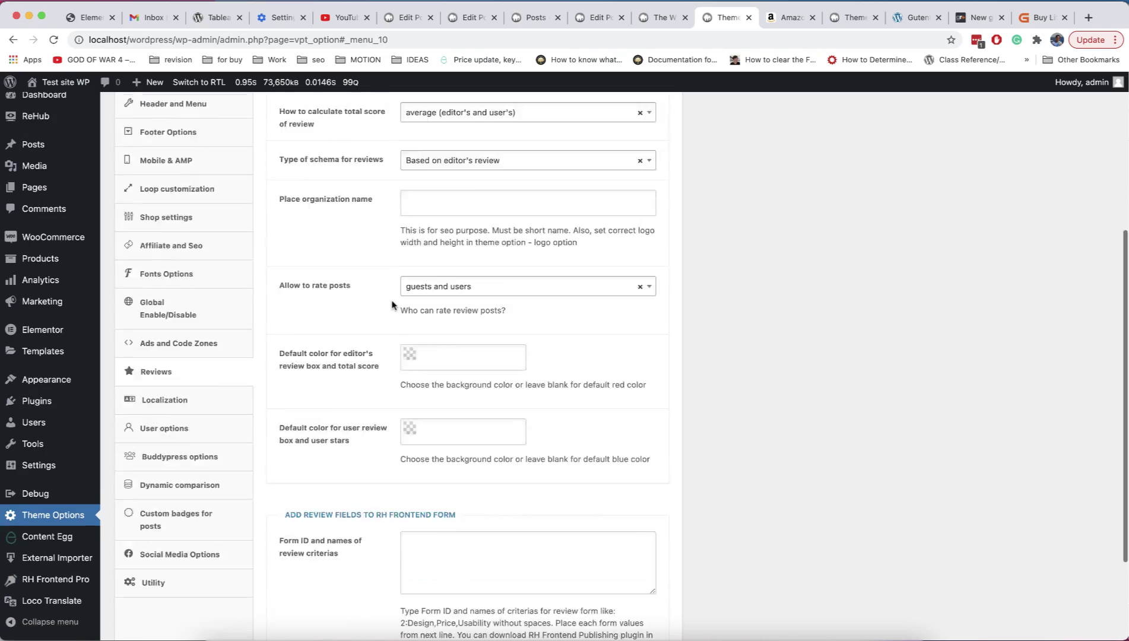
scroll(392, 305, "down", 3)
left_click(621, 583)
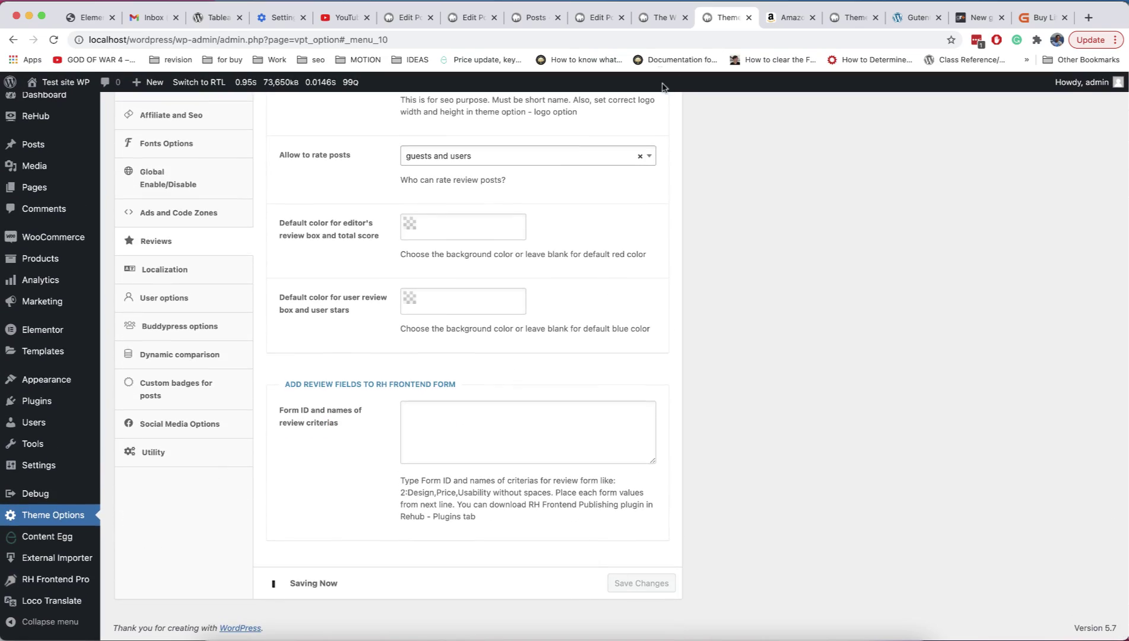
left_click(660, 17)
Rate Design ~2, Gameplay ~4, Story ~4, Price value ~2.5 and Music ~4.5 stars.
scroll(832, 173, "up", 10)
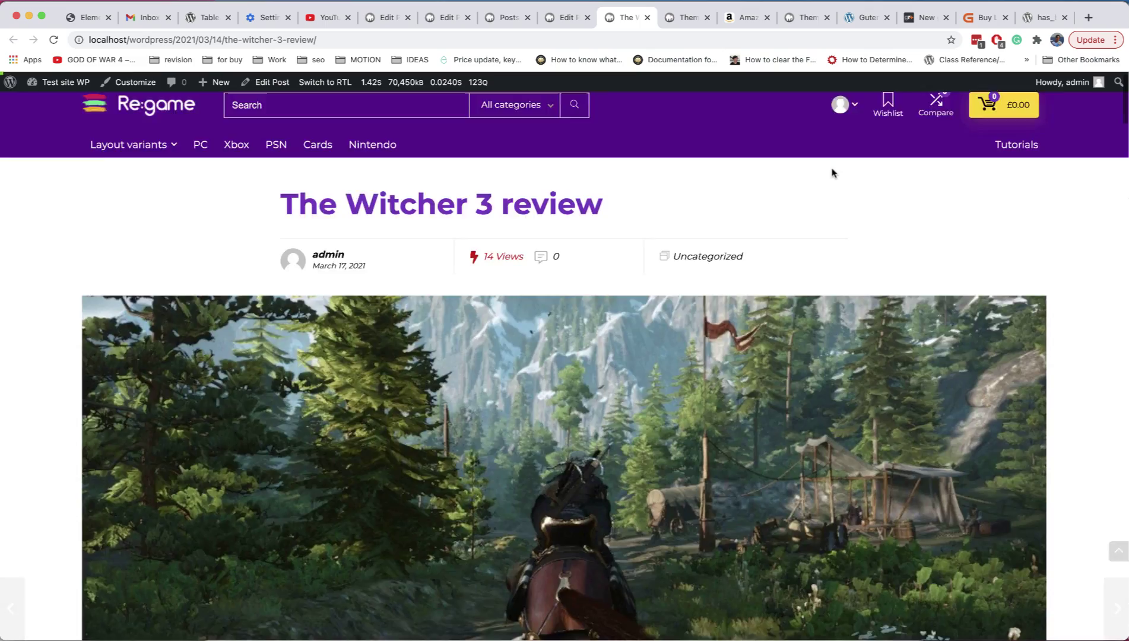
scroll(832, 172, "down", 20)
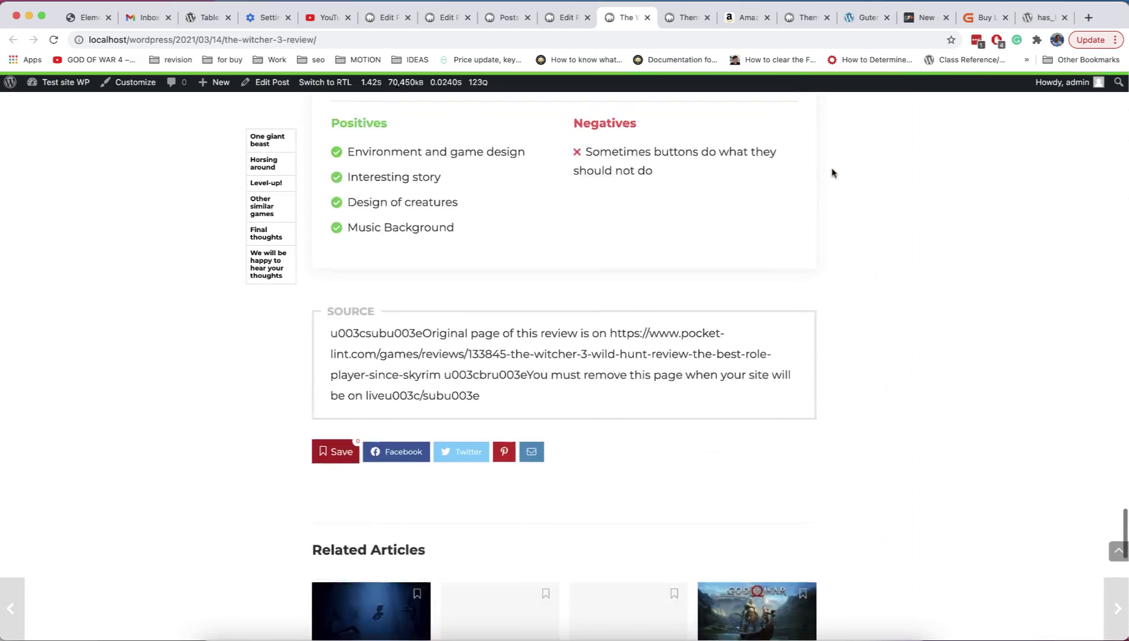
scroll(832, 173, "down", 15)
scroll(525, 262, "up", 5)
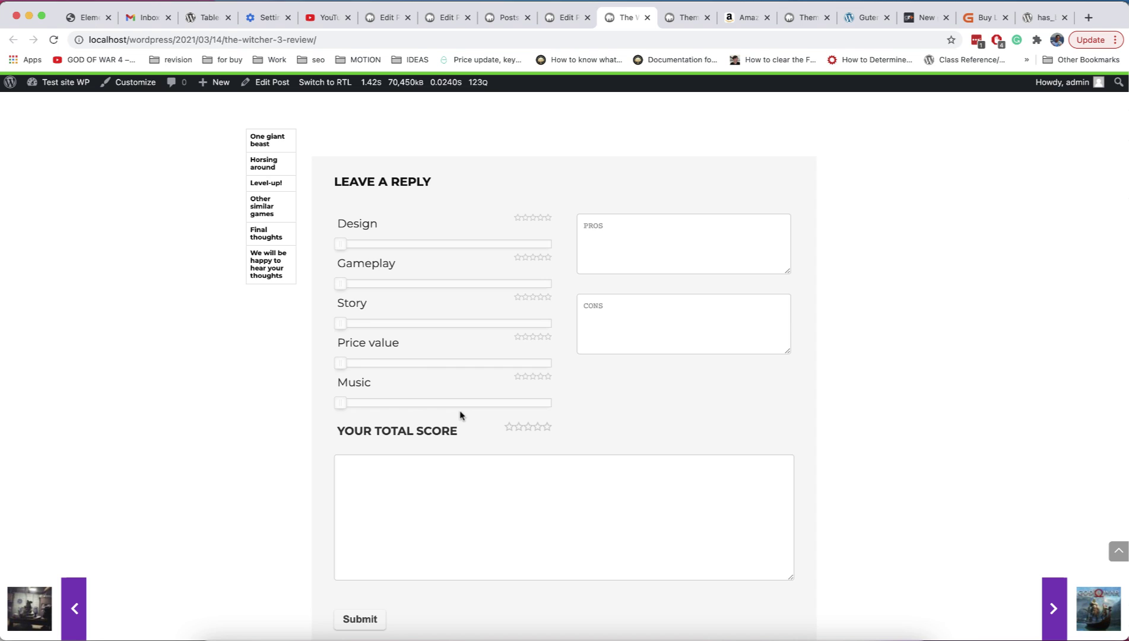
left_click(425, 244)
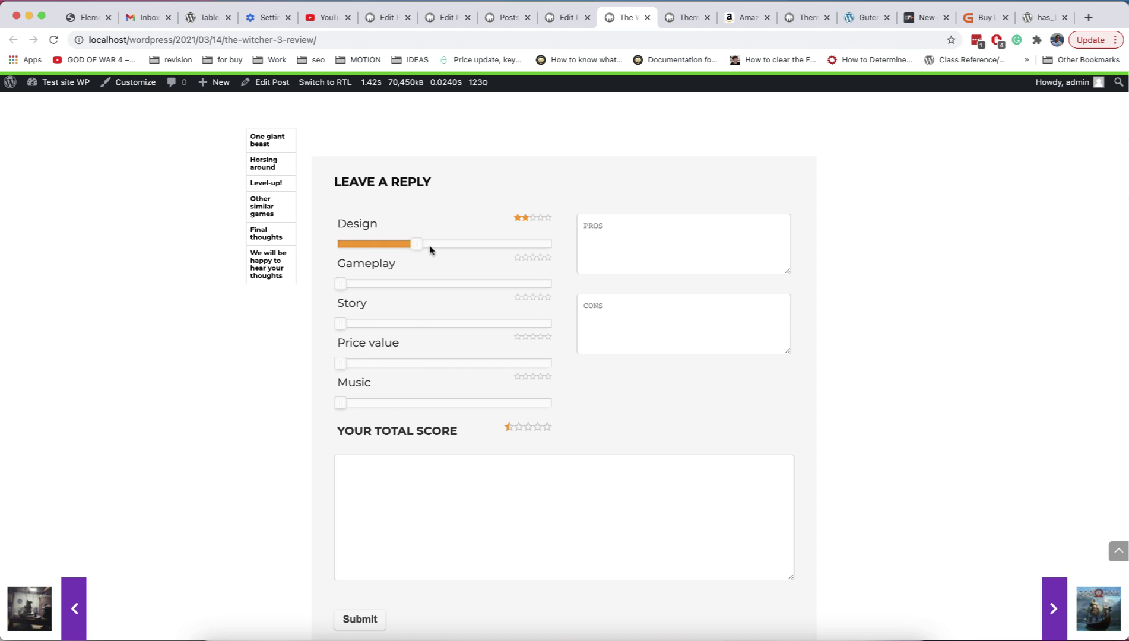
left_click(511, 284)
left_click(511, 323)
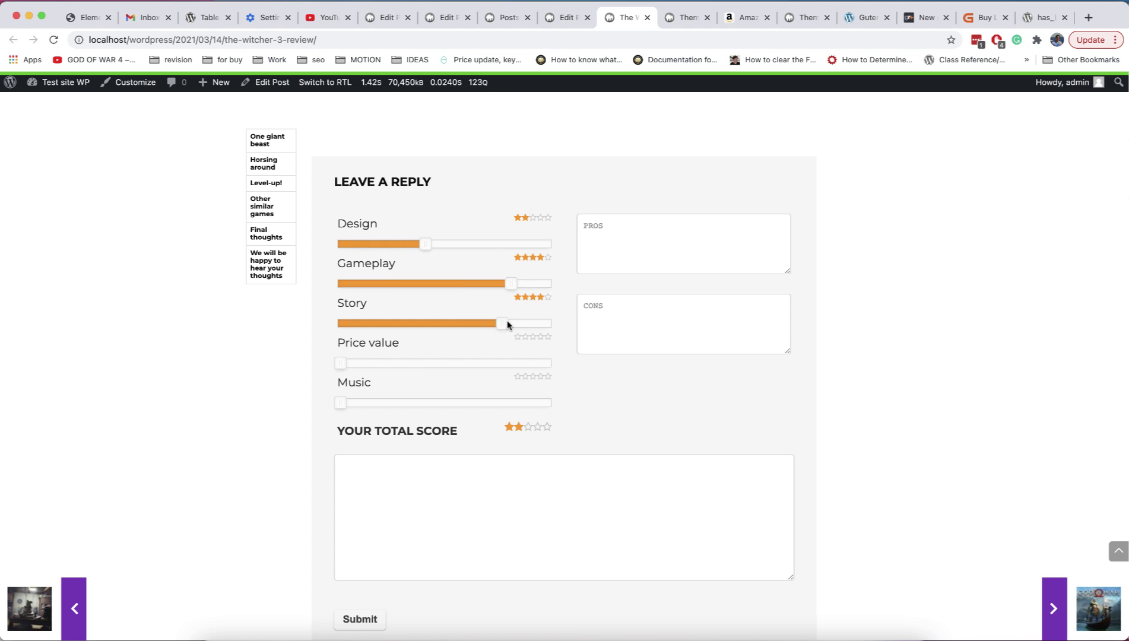
left_click(446, 363)
left_click(522, 403)
Submit the review with pro 'Pros 1' and text 'This is my review test', then return to theme options.
left_click(607, 255)
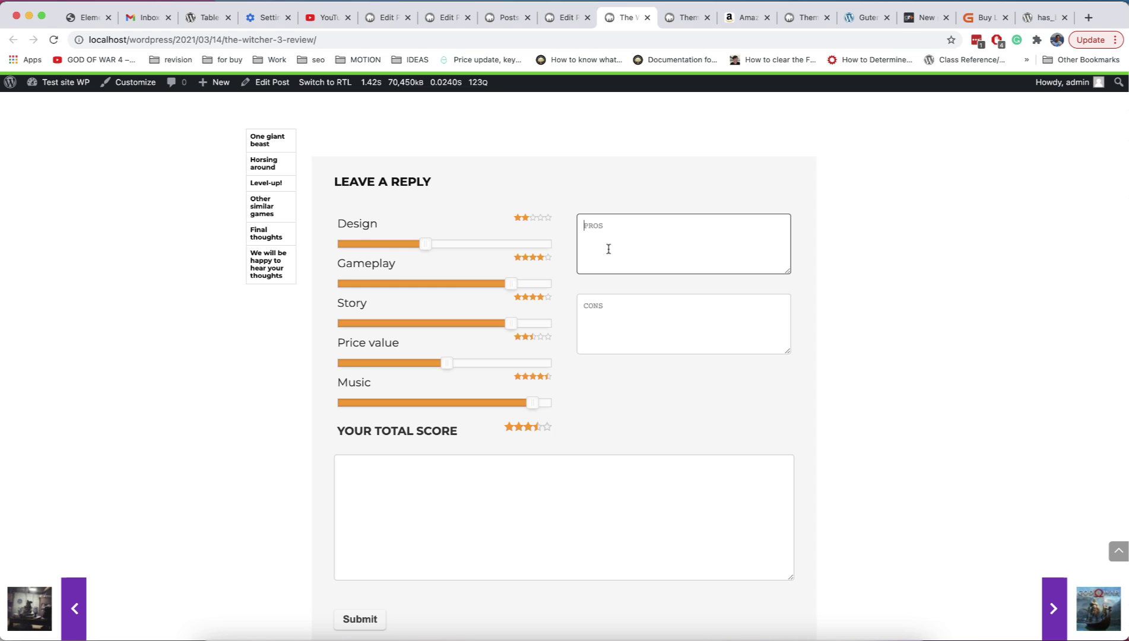
type("Pros 1")
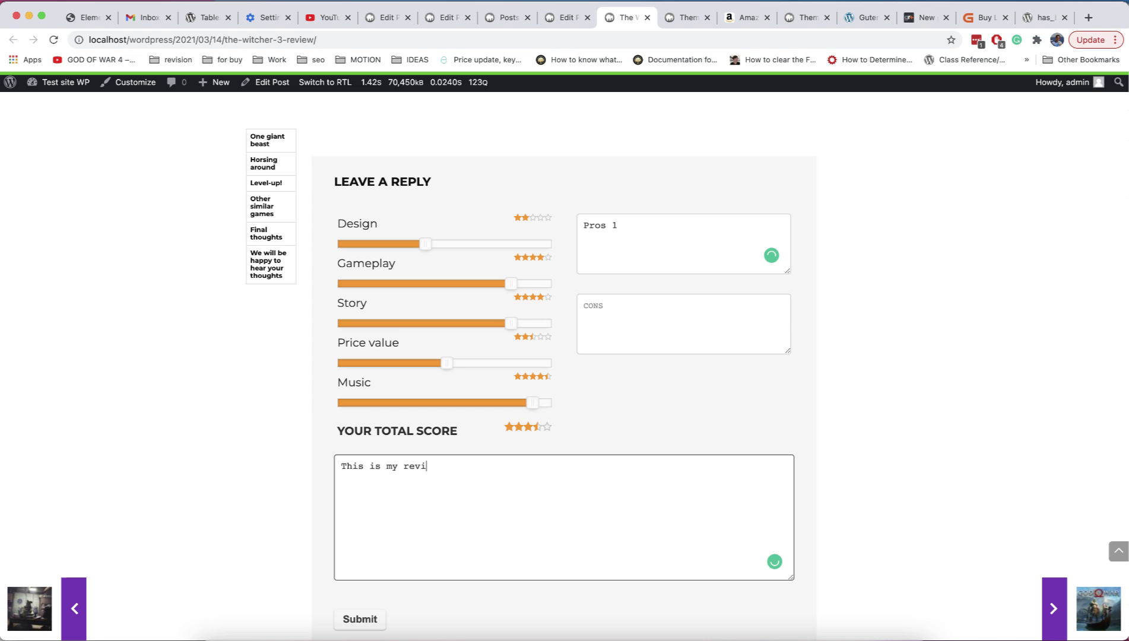
scroll(386, 576, "down", 2)
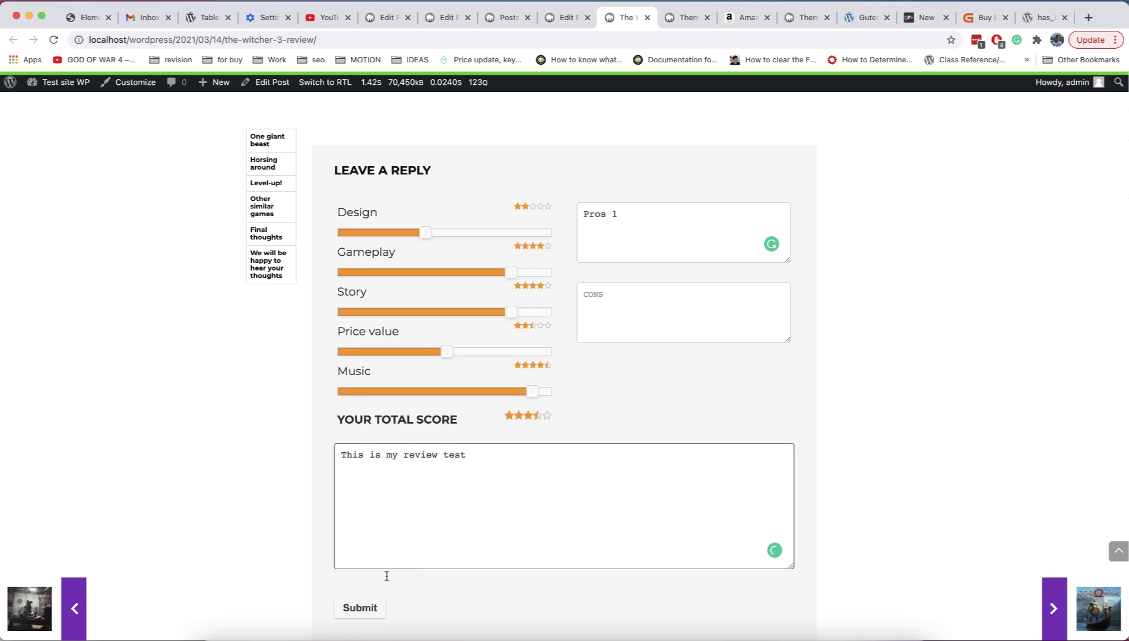
left_click(373, 571)
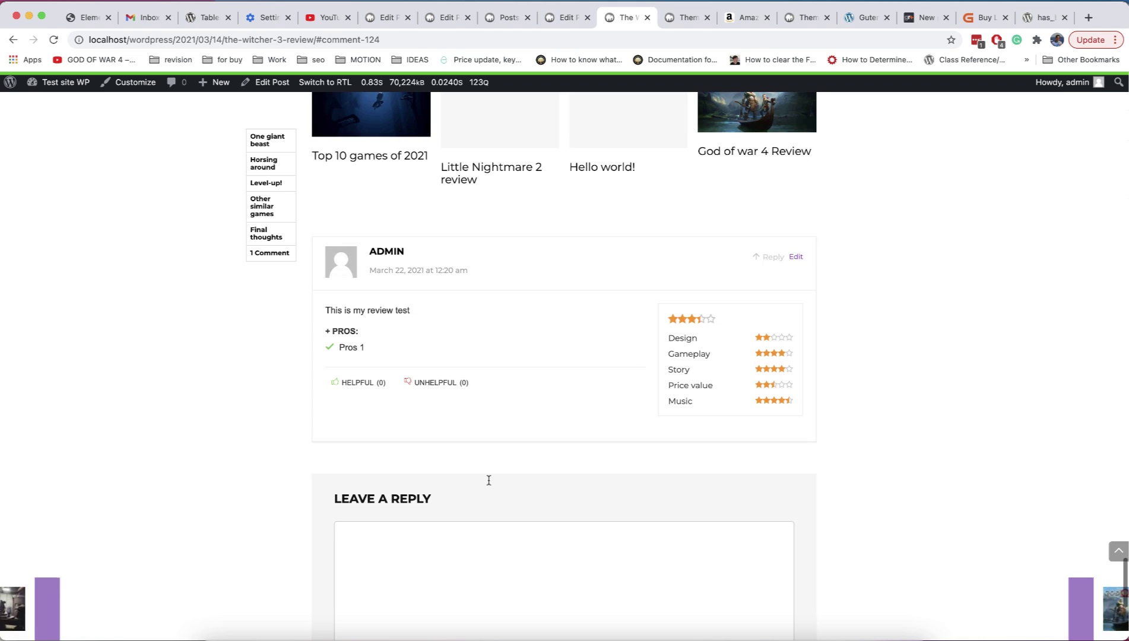
left_click(719, 18)
Go back to The Witcher 3 review page and check the posted user review.
left_click(760, 254)
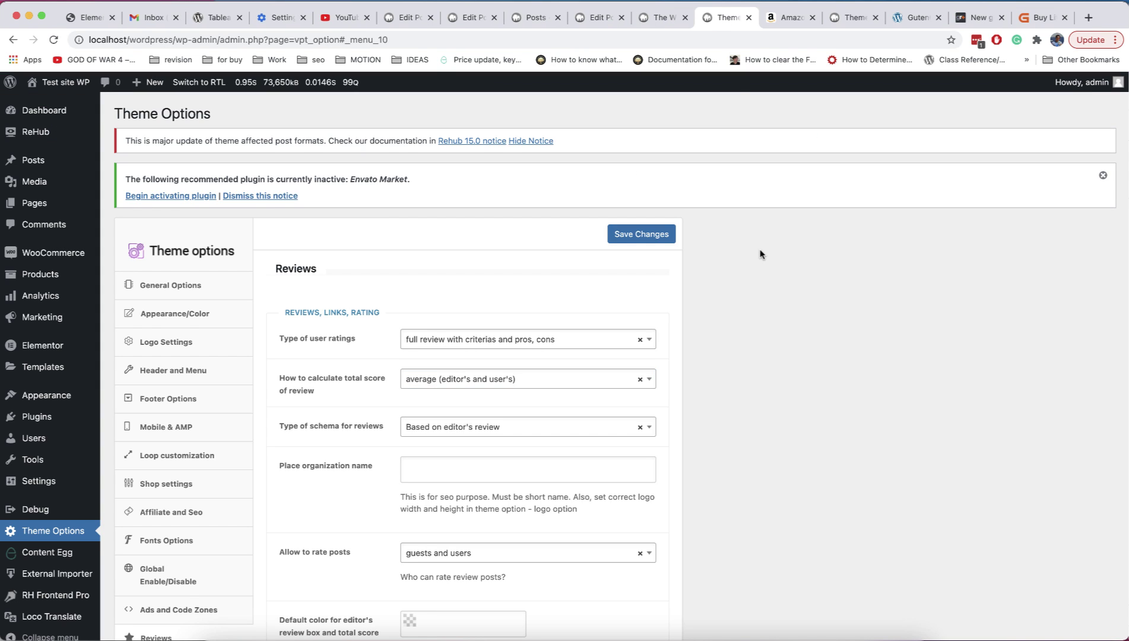
scroll(760, 254, "down", 1)
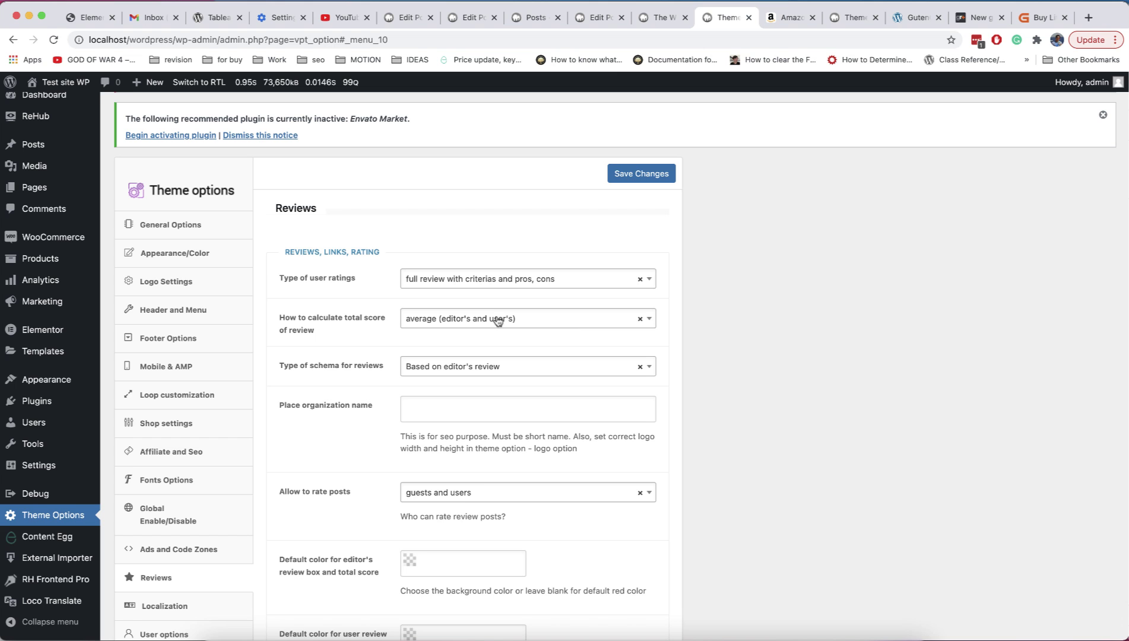
left_click(657, 16)
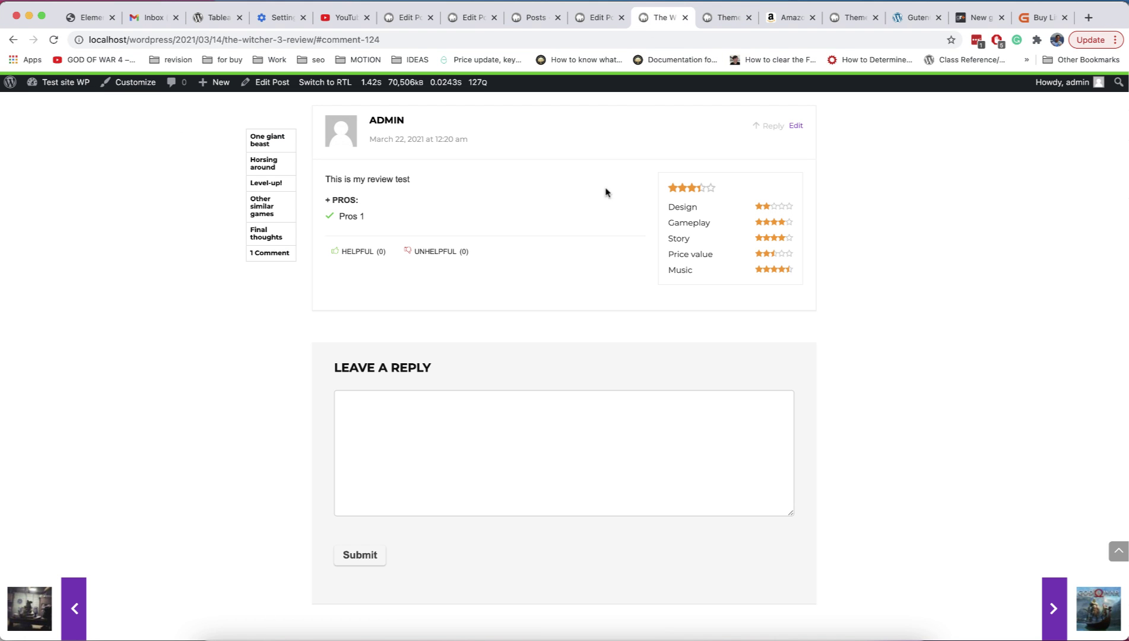
scroll(650, 211, "up", 15)
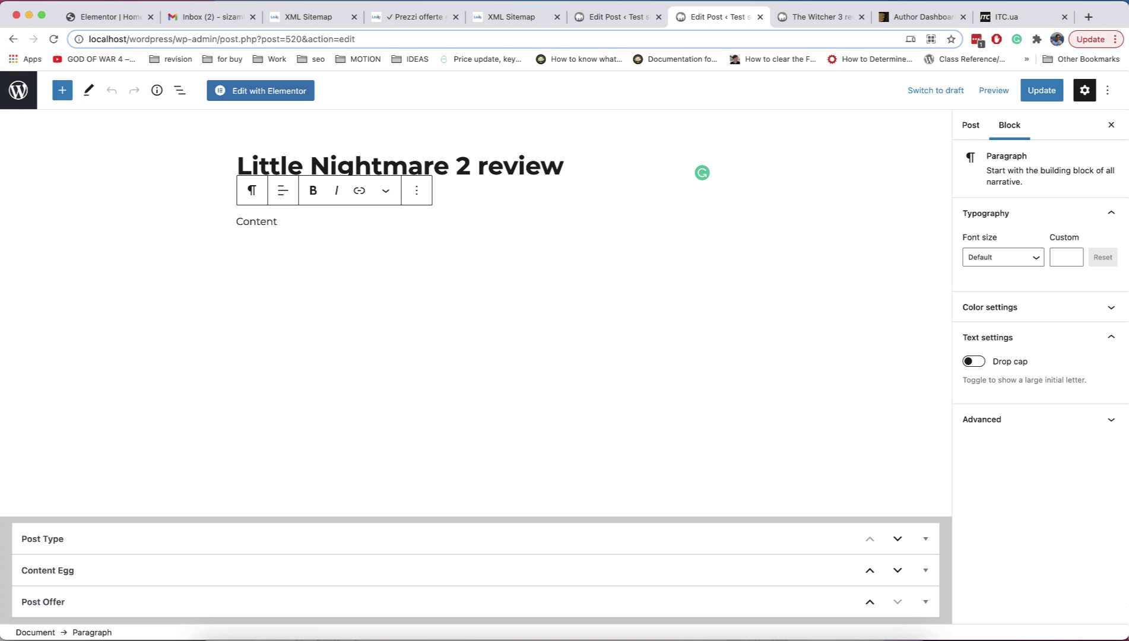
Add an empty paragraph and give the Post Offer the Amazon link and name 'Little Nightmare 2 Xbox'.
key("Return")
left_click(926, 602)
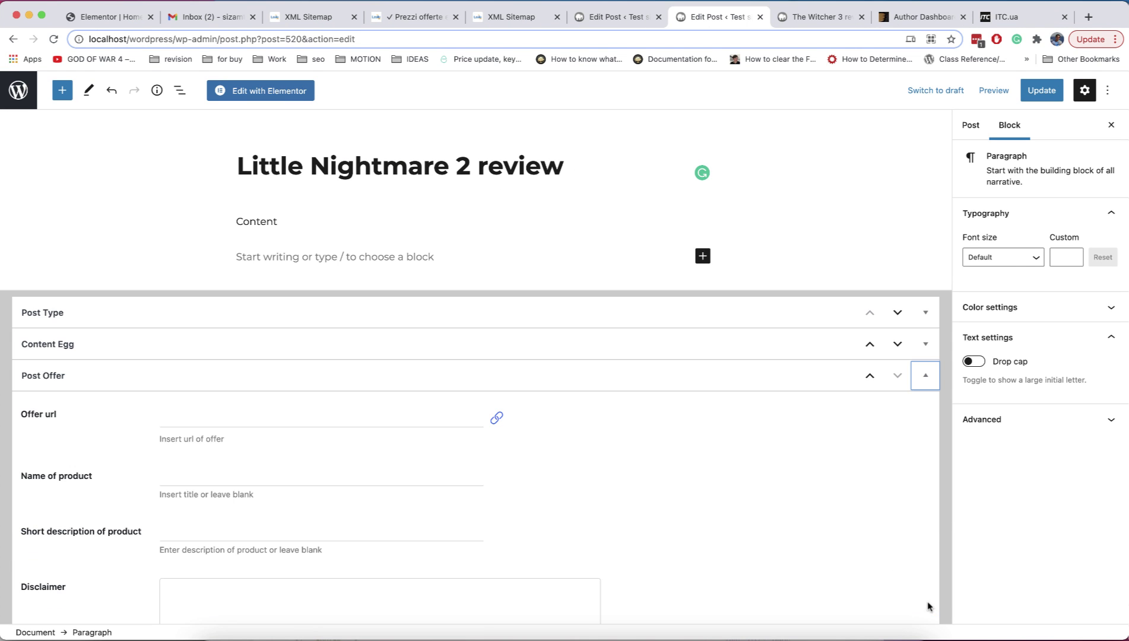
scroll(459, 488, "down", 3)
left_click(273, 322)
key("super+v")
left_click(238, 380)
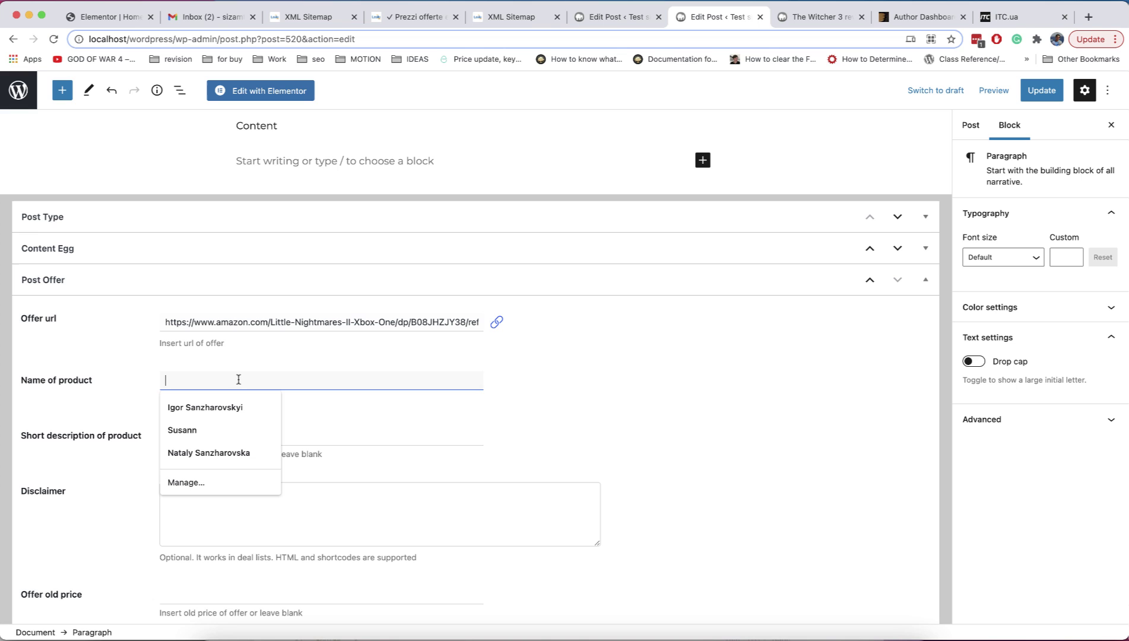
type("Little Nightm")
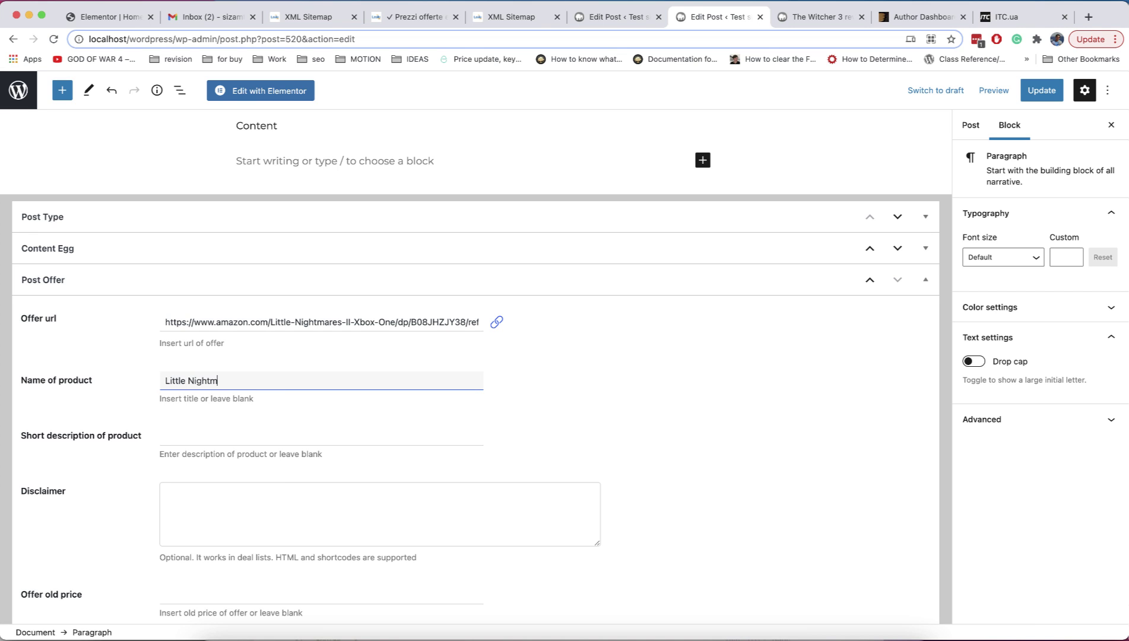
type("are 2 Xbox")
Fill in the offer's short description and a $55 sale price.
scroll(196, 321, "down", 3)
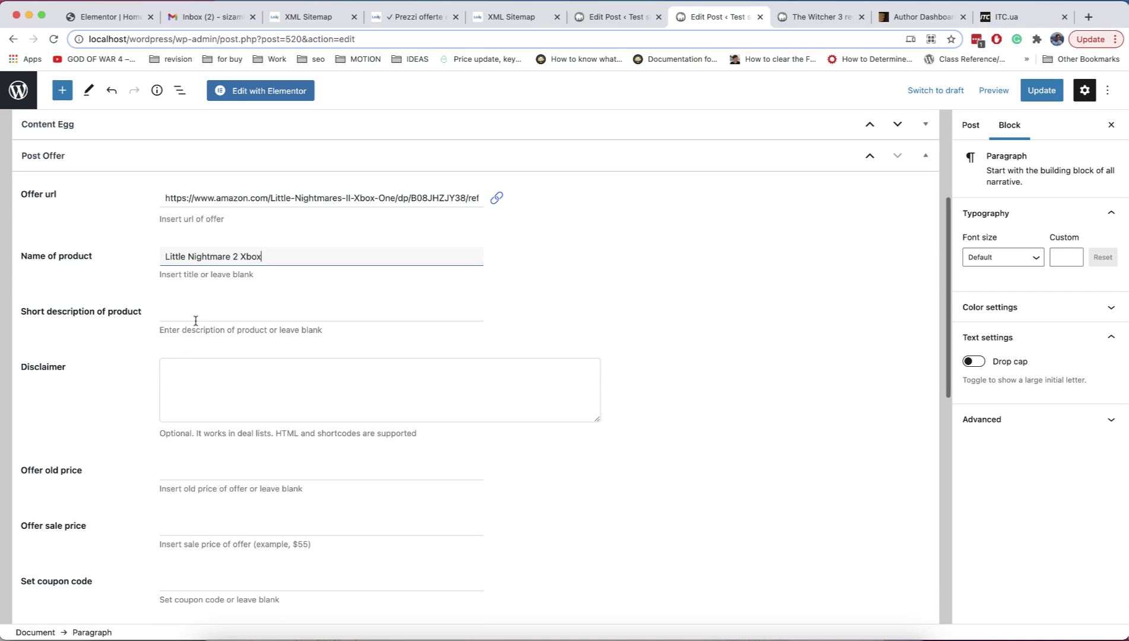
left_click(196, 315)
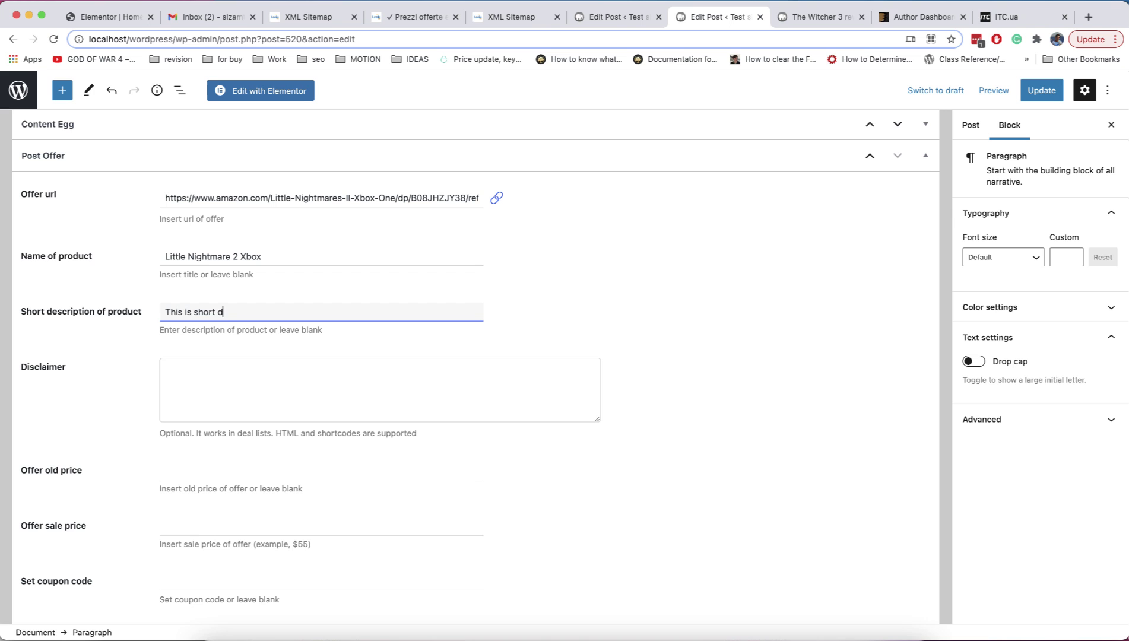
scroll(196, 316, "down", 3)
left_click(199, 402)
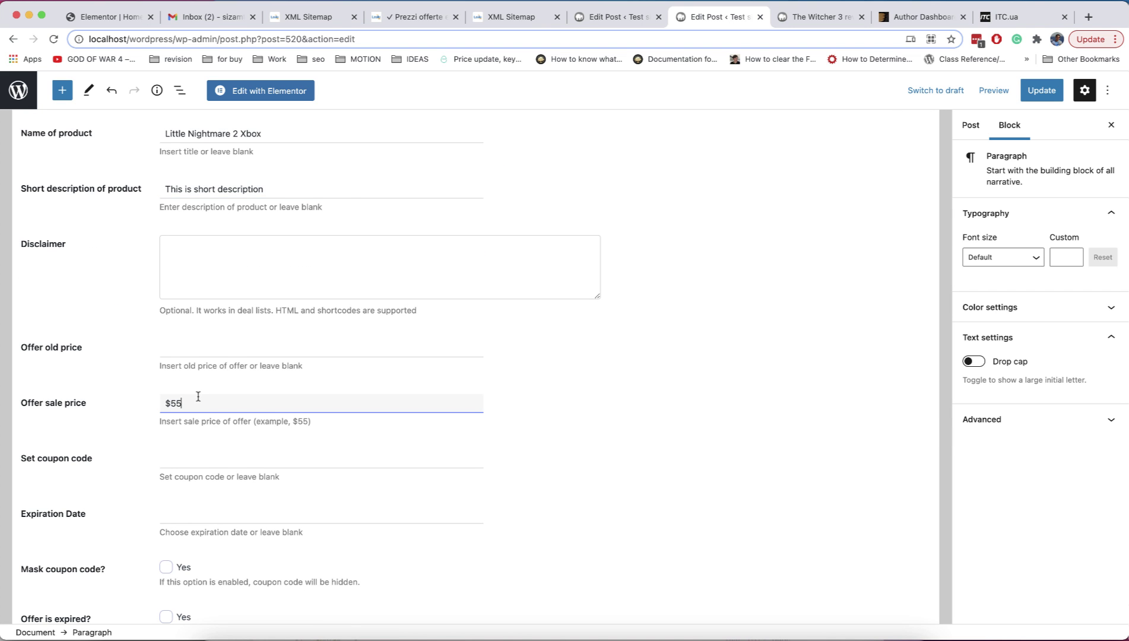
scroll(199, 397, "down", 10)
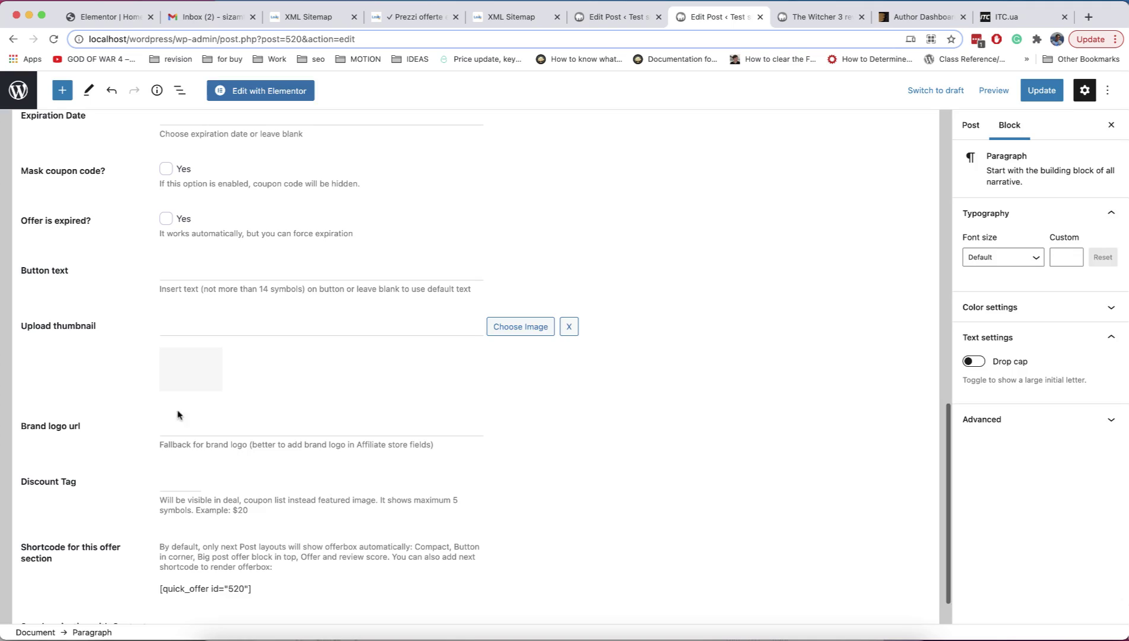
Set the Little Nightmares cover image as the offer thumbnail.
left_click(497, 328)
scroll(351, 402, "down", 10)
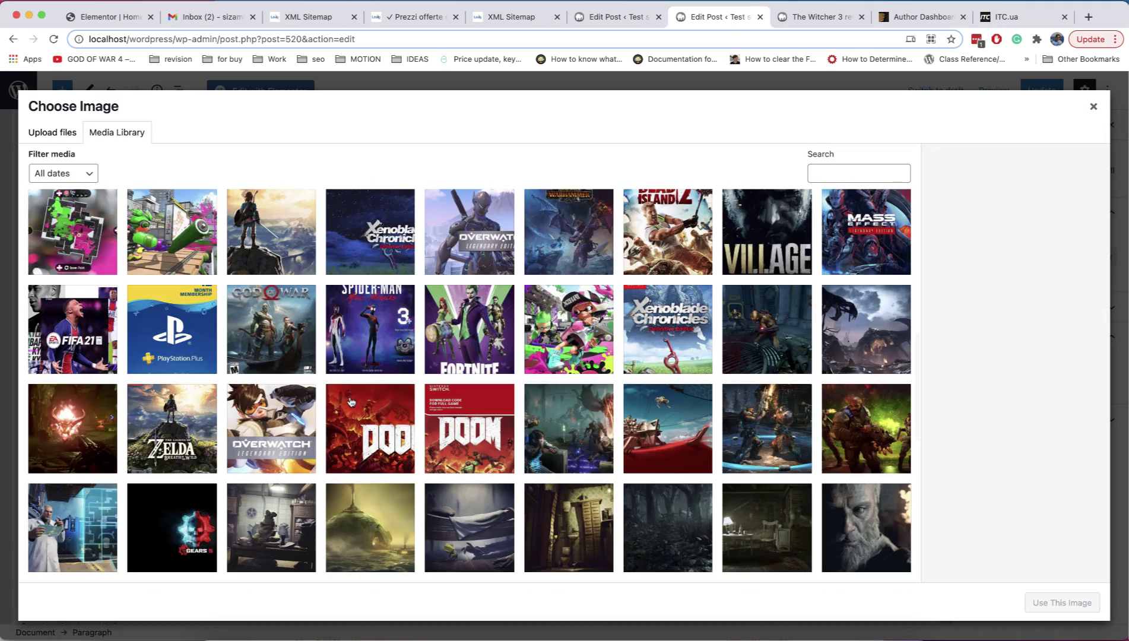
scroll(351, 402, "down", 15)
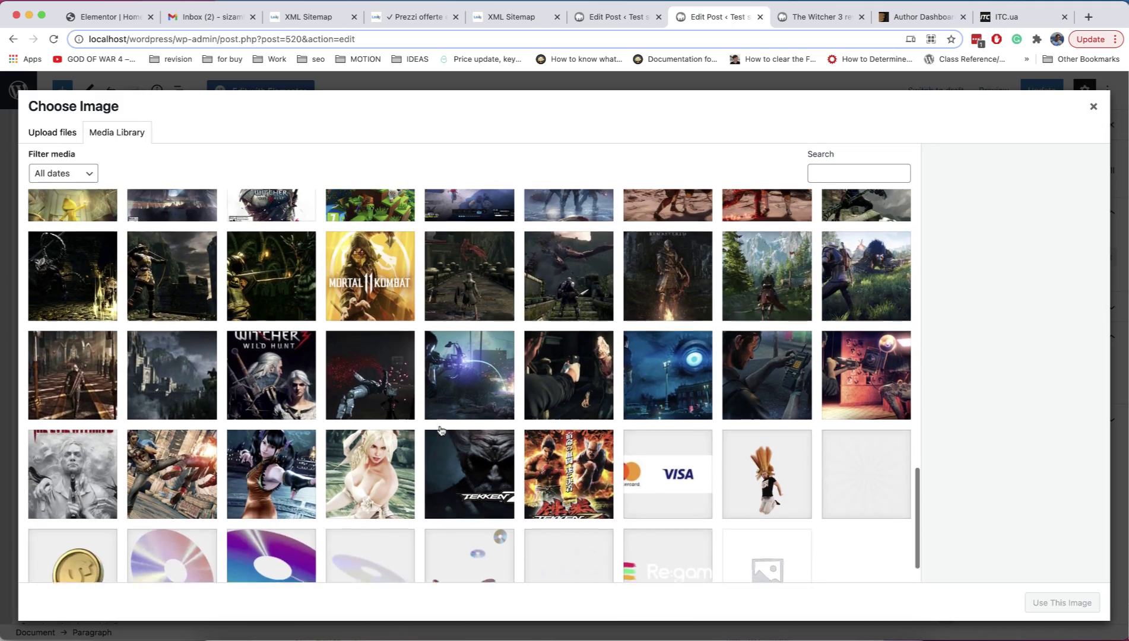
scroll(440, 430, "up", 3)
left_click(73, 395)
left_click(1062, 602)
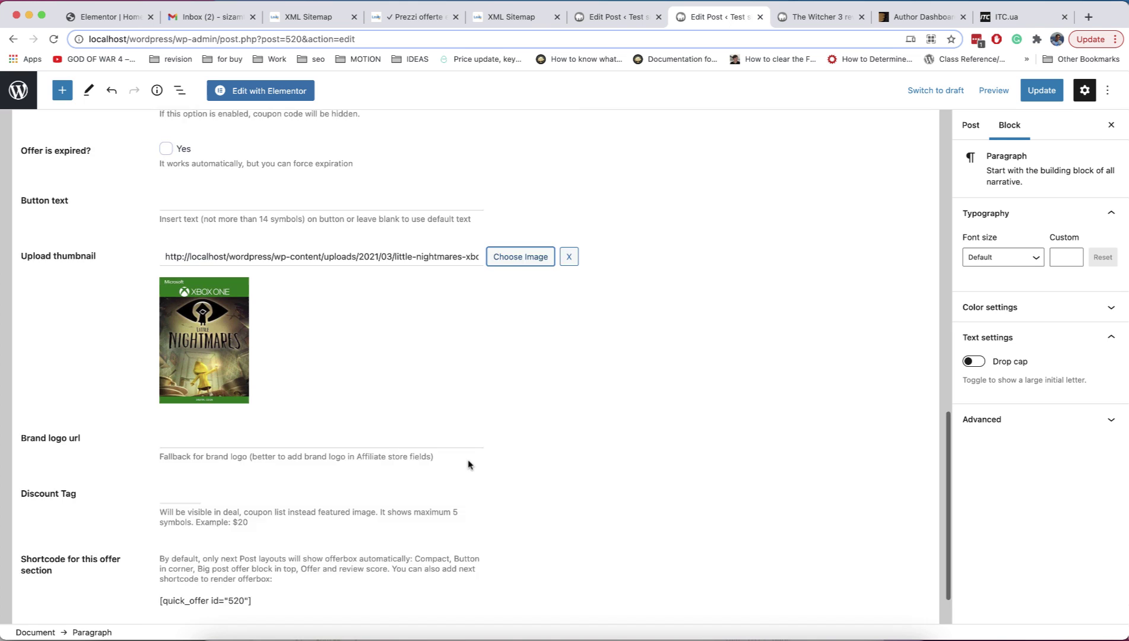
Paste the offer's quick_offer shortcode into the empty paragraph and update the post.
scroll(469, 465, "down", 2)
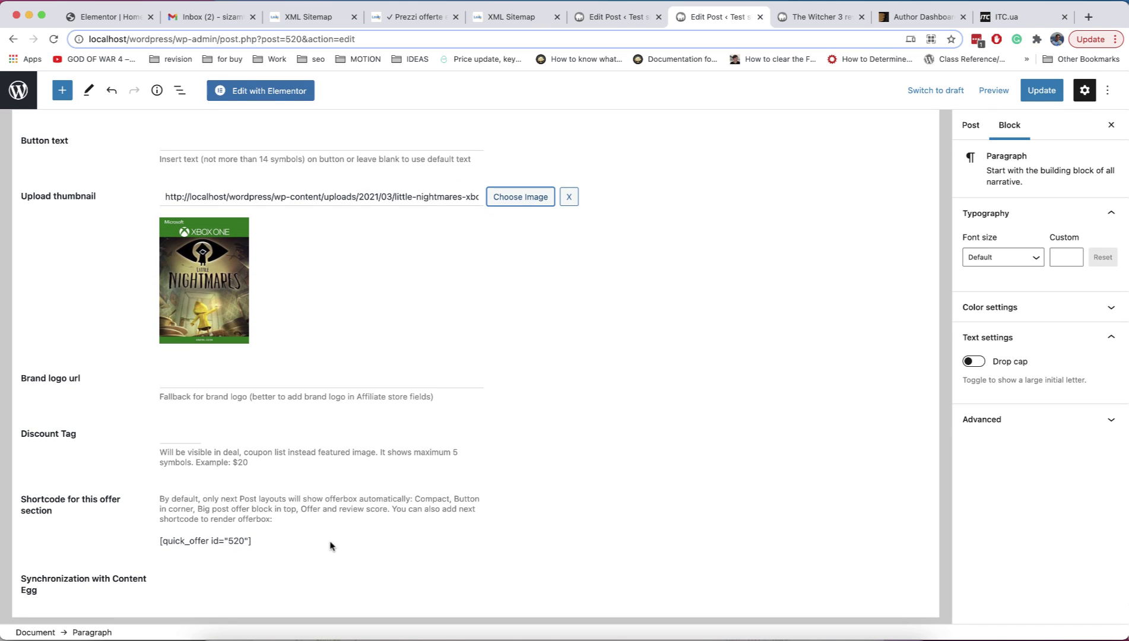
left_click_drag(254, 541, 163, 539)
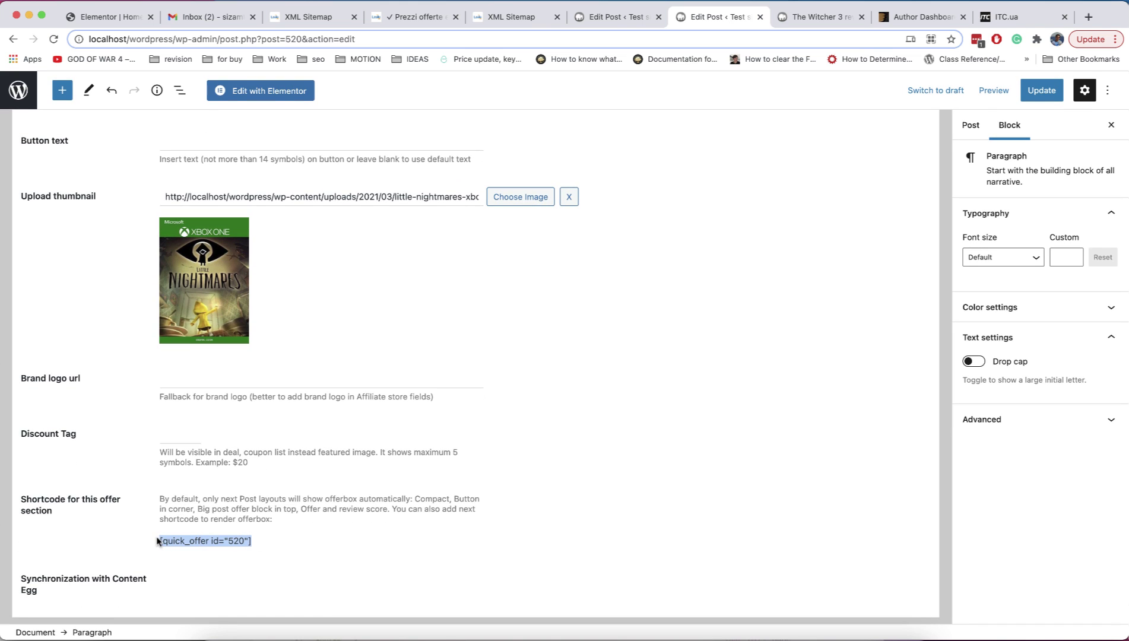
scroll(363, 511, "up", 12)
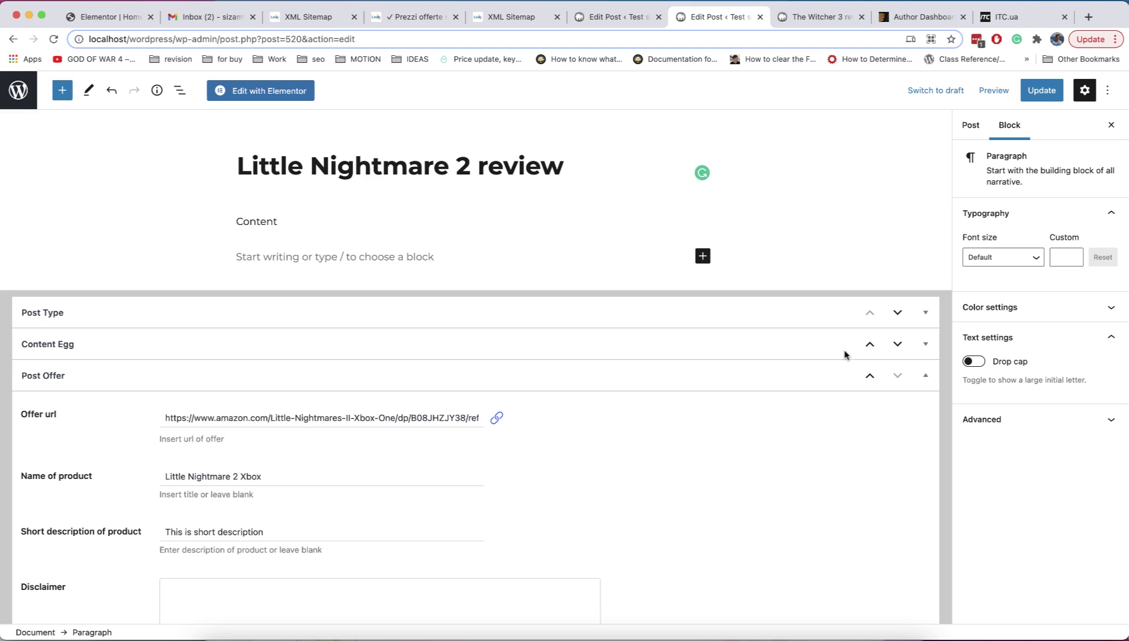
left_click(925, 377)
left_click(351, 260)
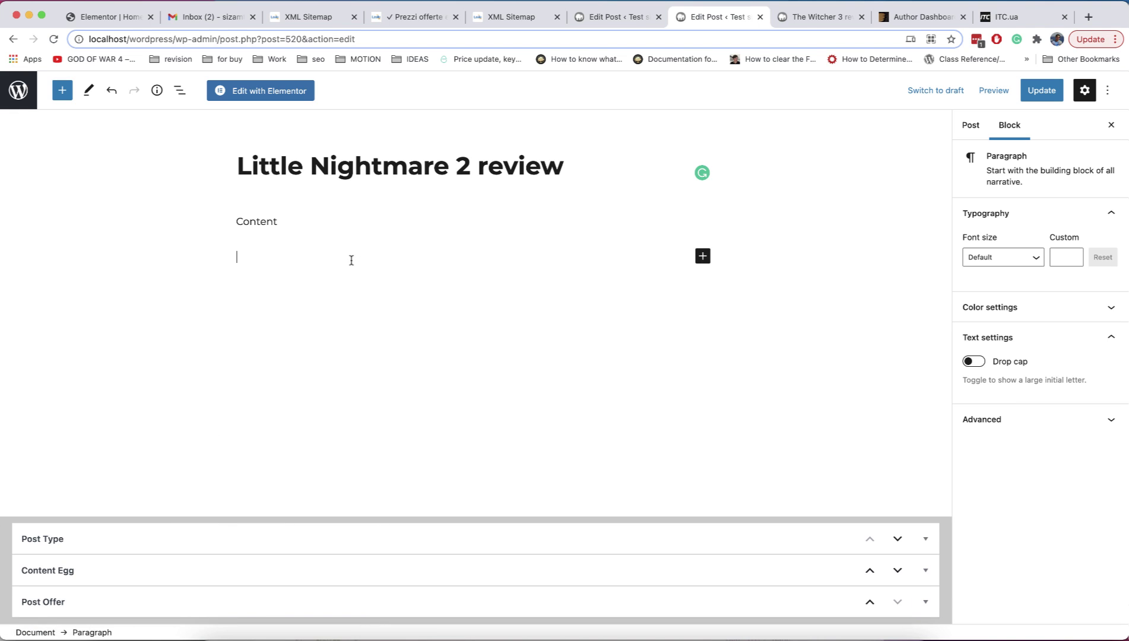
type("[quick_offer id=\"520\"]")
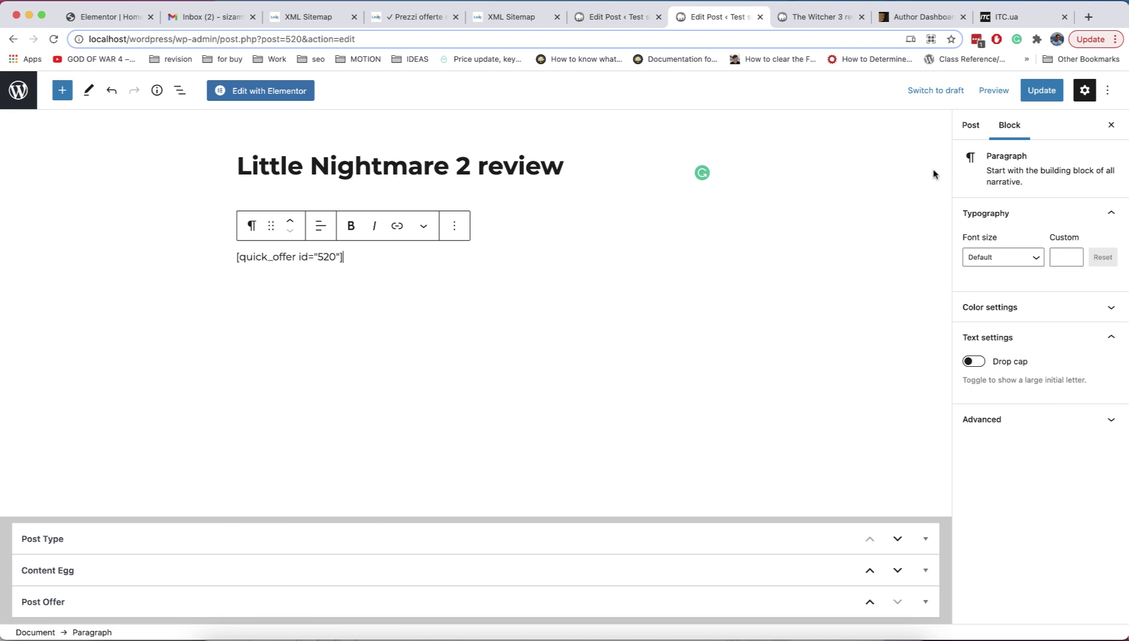
left_click(1041, 94)
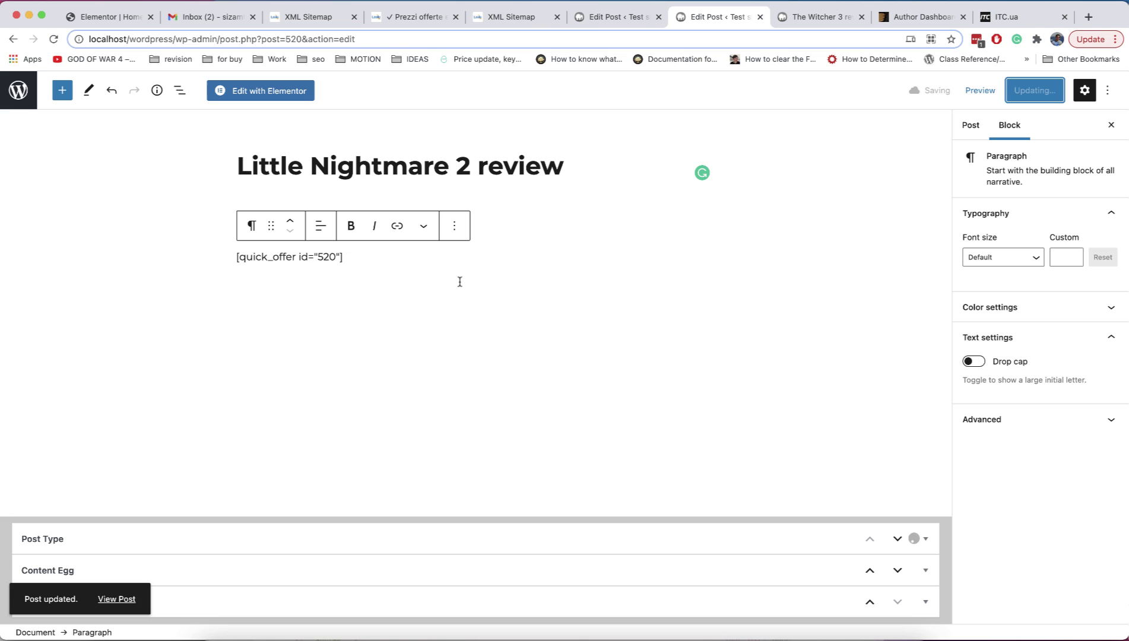
left_click(596, 22)
Add [quick_offer id="520"] as a new paragraph after the first paragraph of Top 10 games of 2021, then update.
left_click(596, 23)
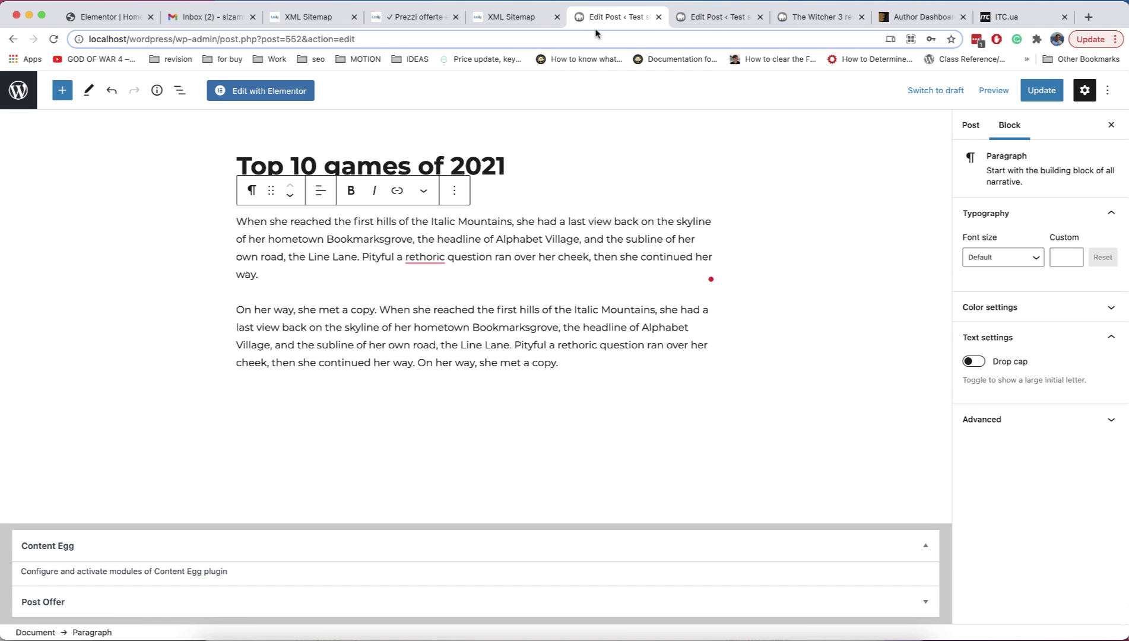
left_click(506, 167)
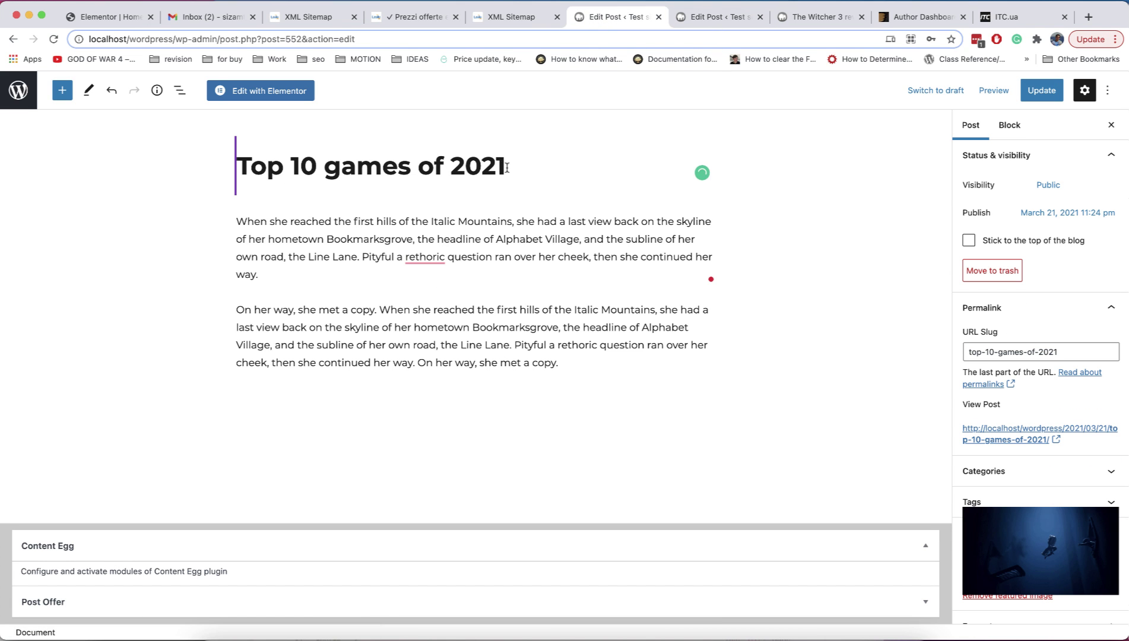
left_click(440, 269)
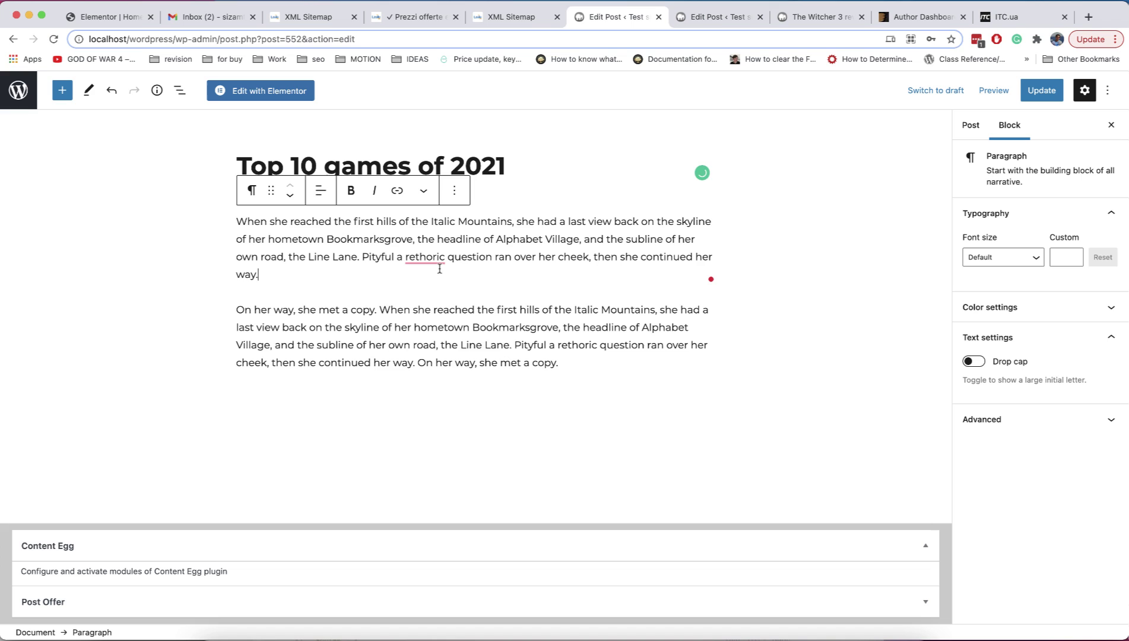
key("Return")
type("[quick_offer id=\"520\"]")
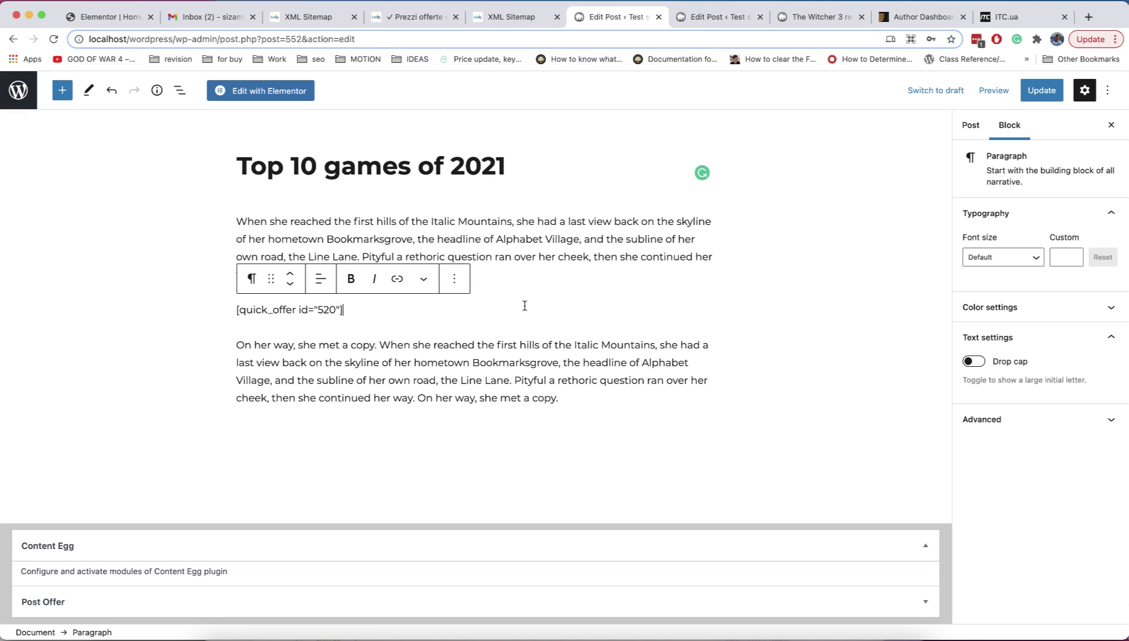
left_click(1036, 92)
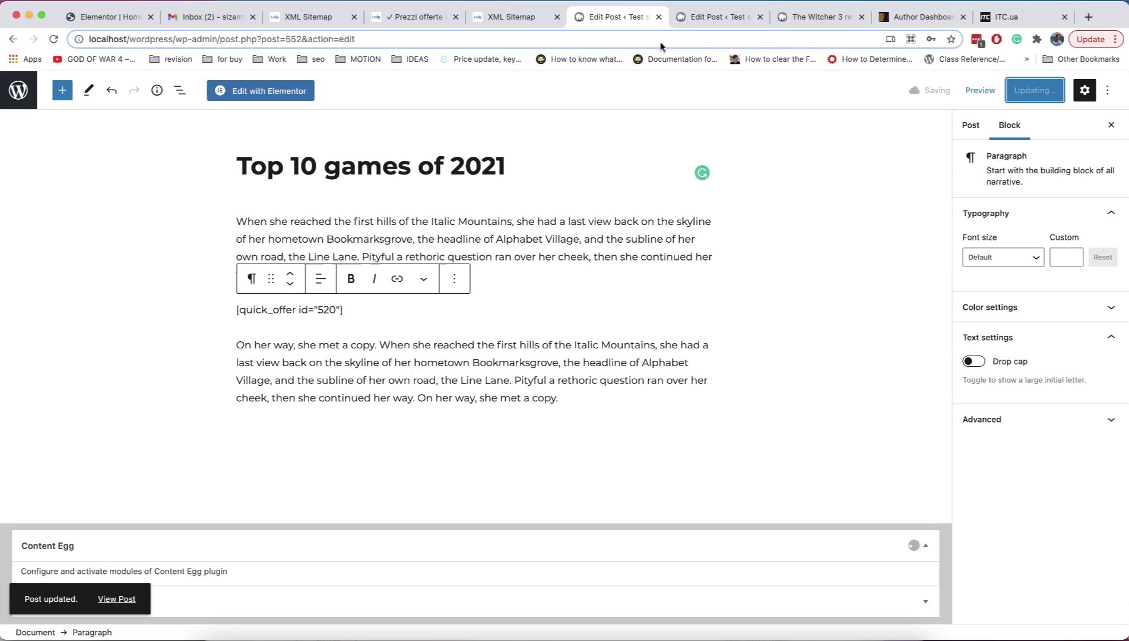
left_click(712, 28)
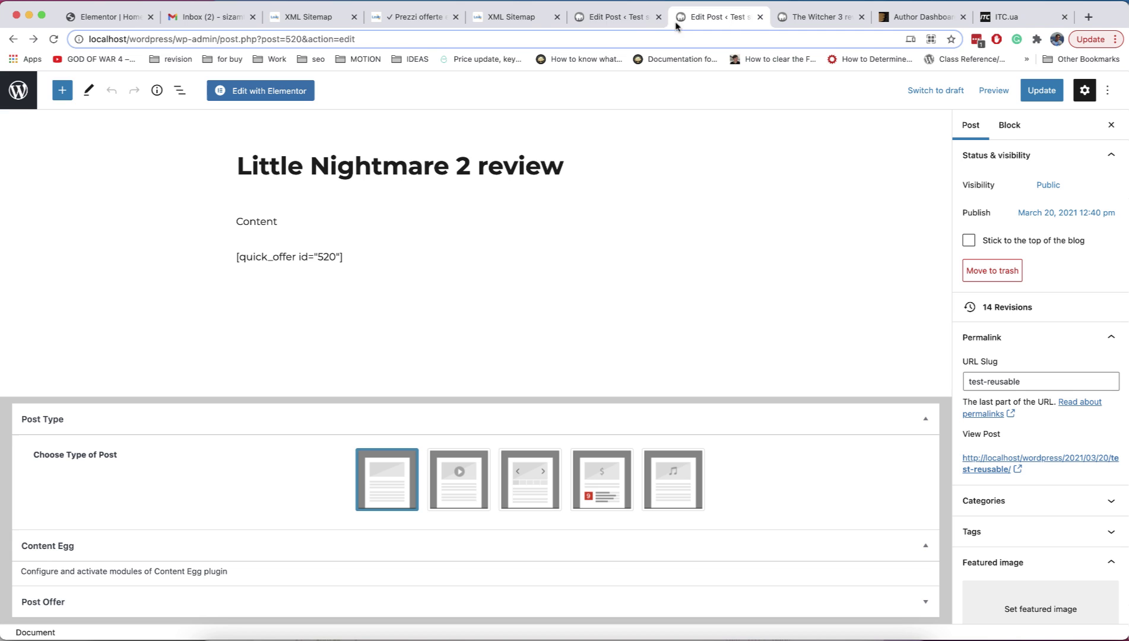
Open the posts list in a new tab and open God of war 4 Review for editing.
right_click(20, 95)
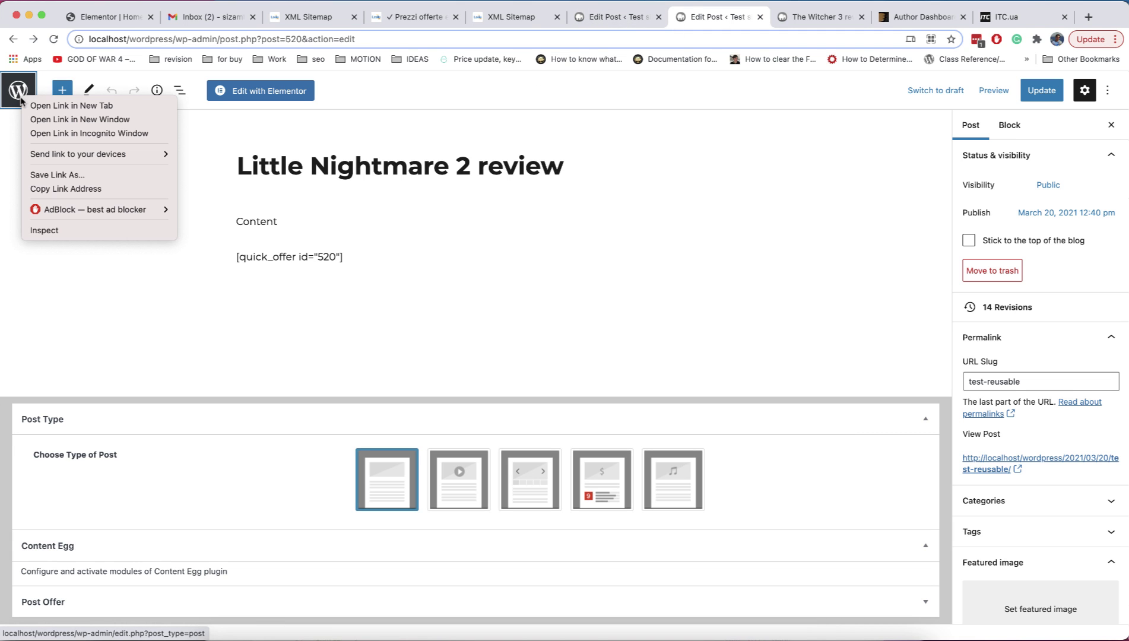
left_click(60, 104)
left_click(725, 25)
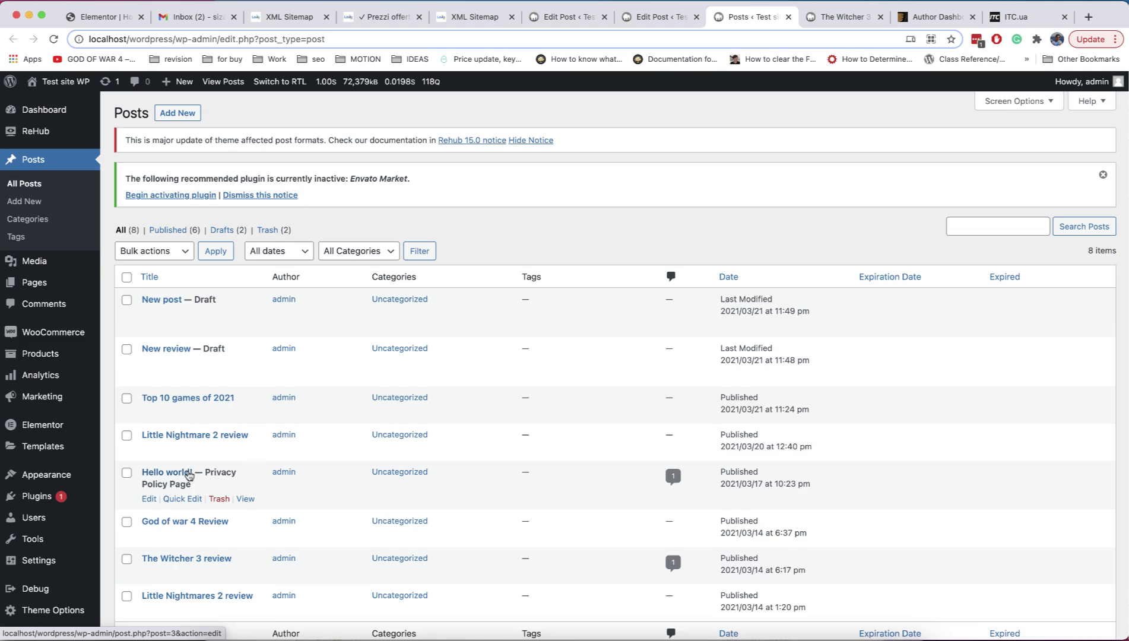
scroll(189, 474, "down", 2)
scroll(189, 473, "up", 2)
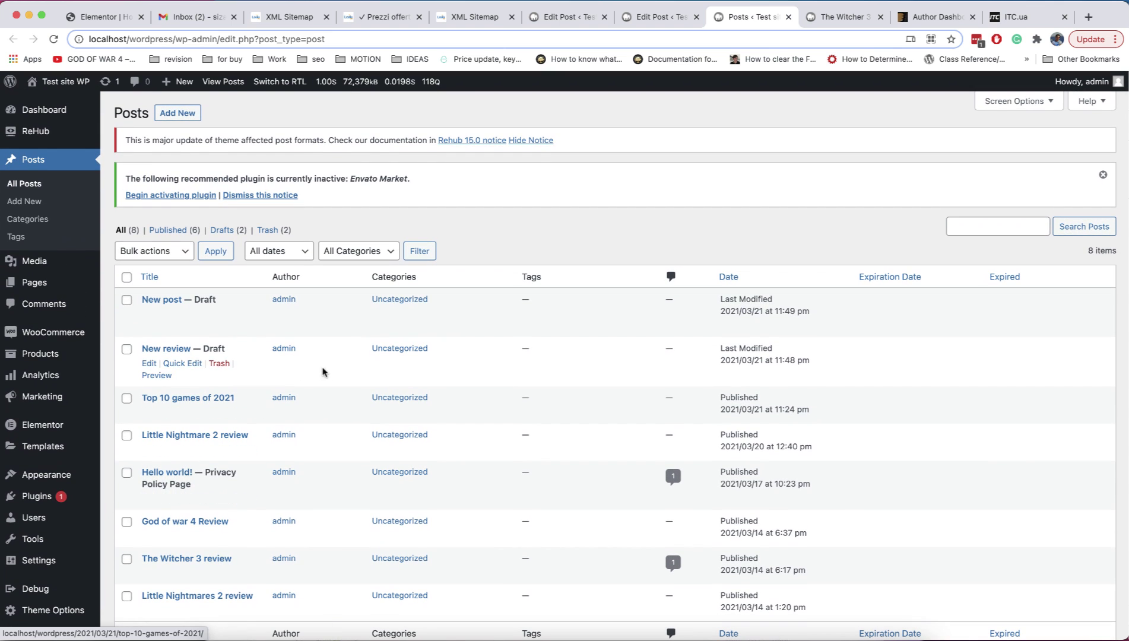
left_click(149, 536)
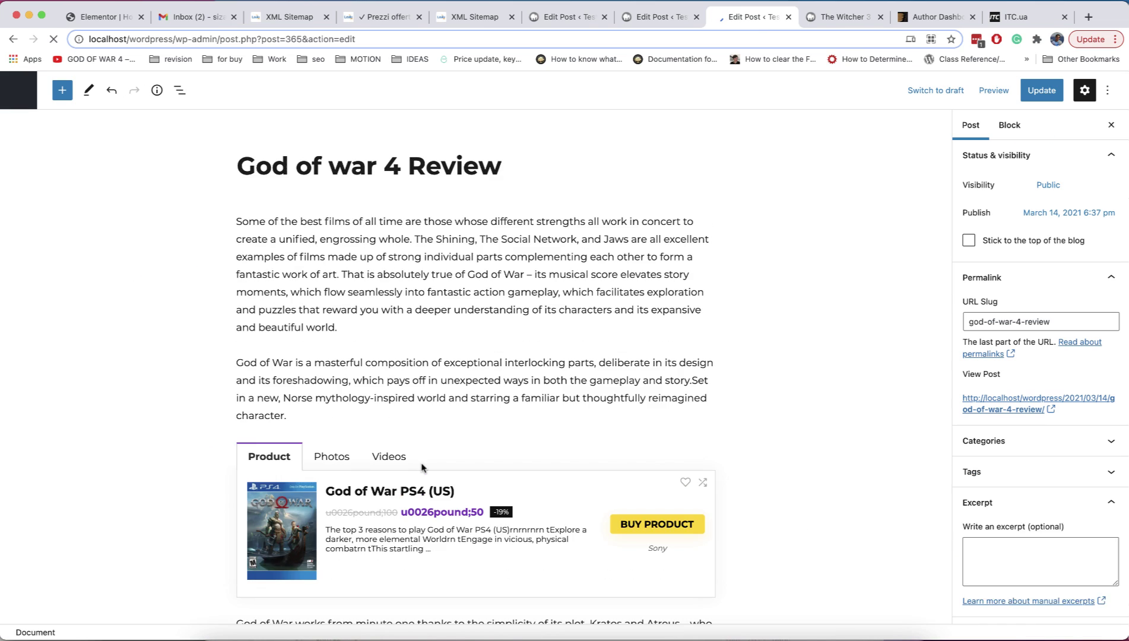
Copy the God of war offer's quick_offer shortcode from its Post Offer settings.
scroll(422, 468, "down", 20)
scroll(422, 468, "down", 3)
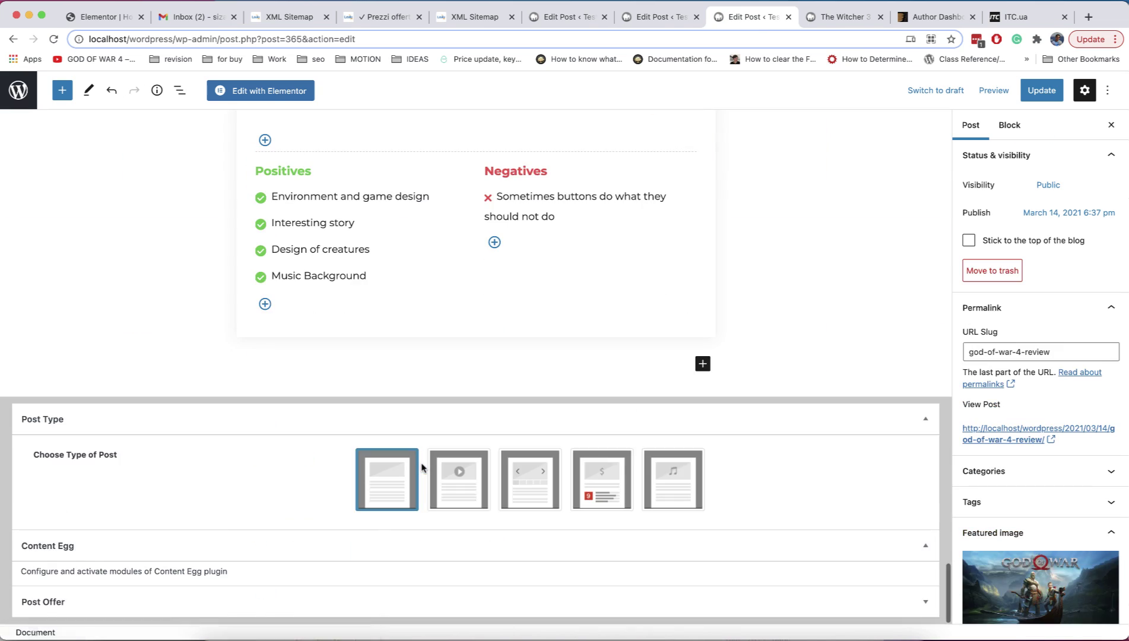
left_click(925, 602)
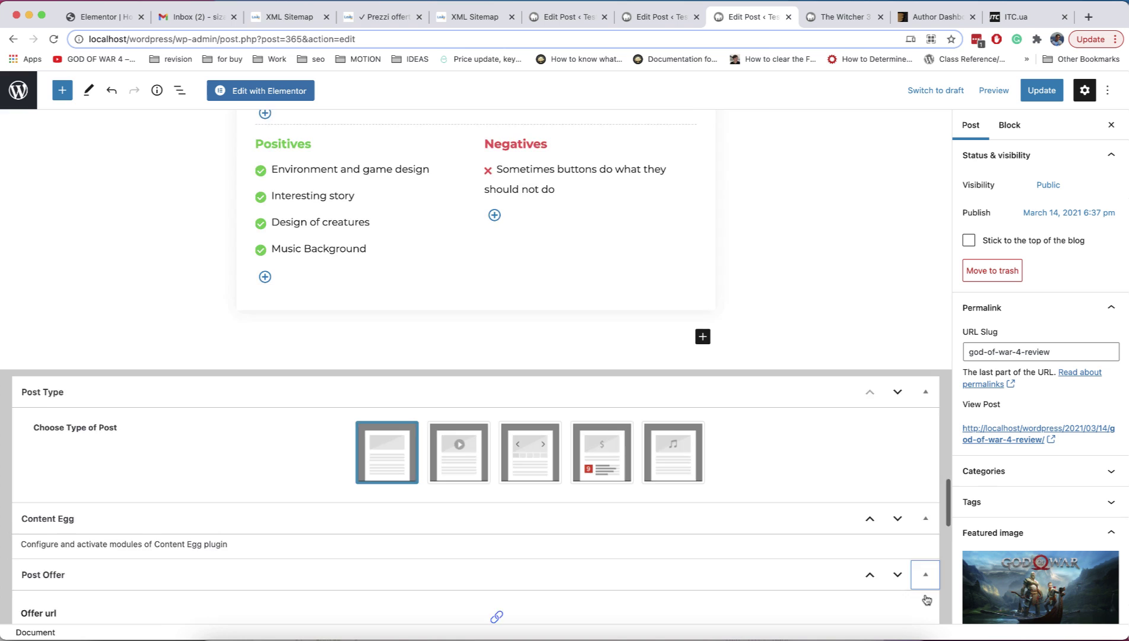
scroll(925, 599, "down", 20)
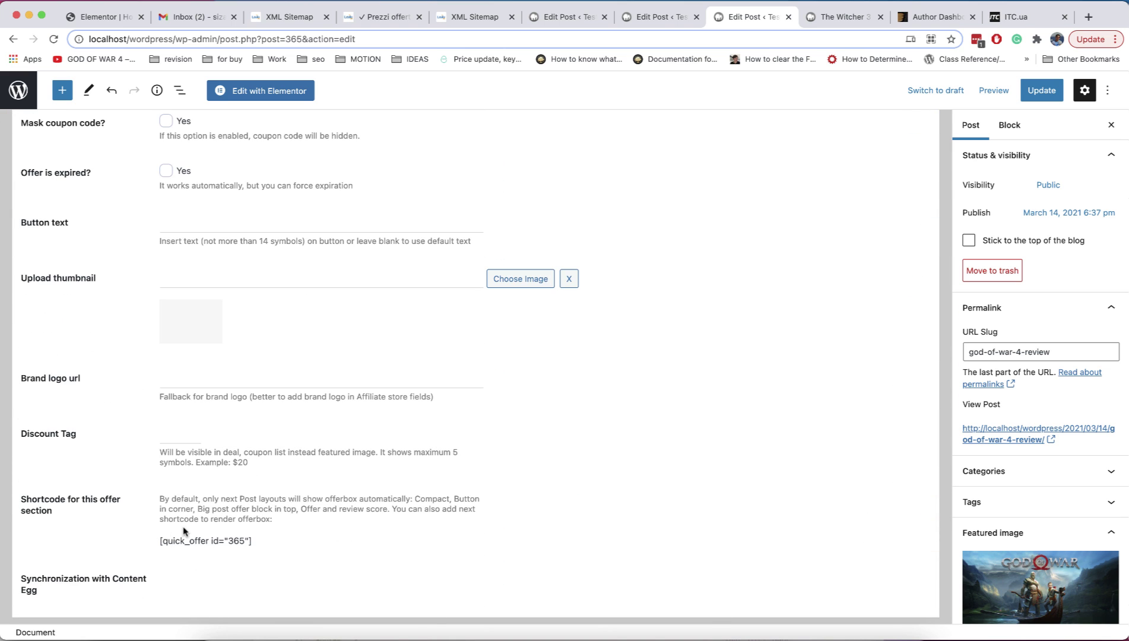
left_click_drag(160, 540, 260, 545)
key("super+c")
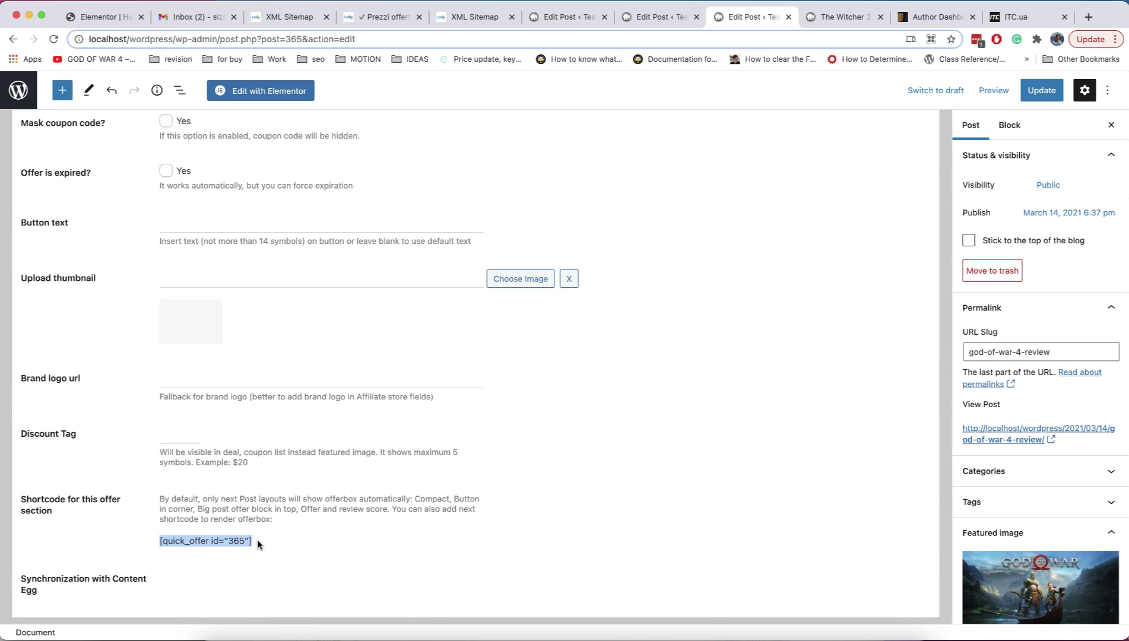
Paste [quick_offer id="365"] as a new last paragraph in Top 10 games of 2021.
left_click(659, 15)
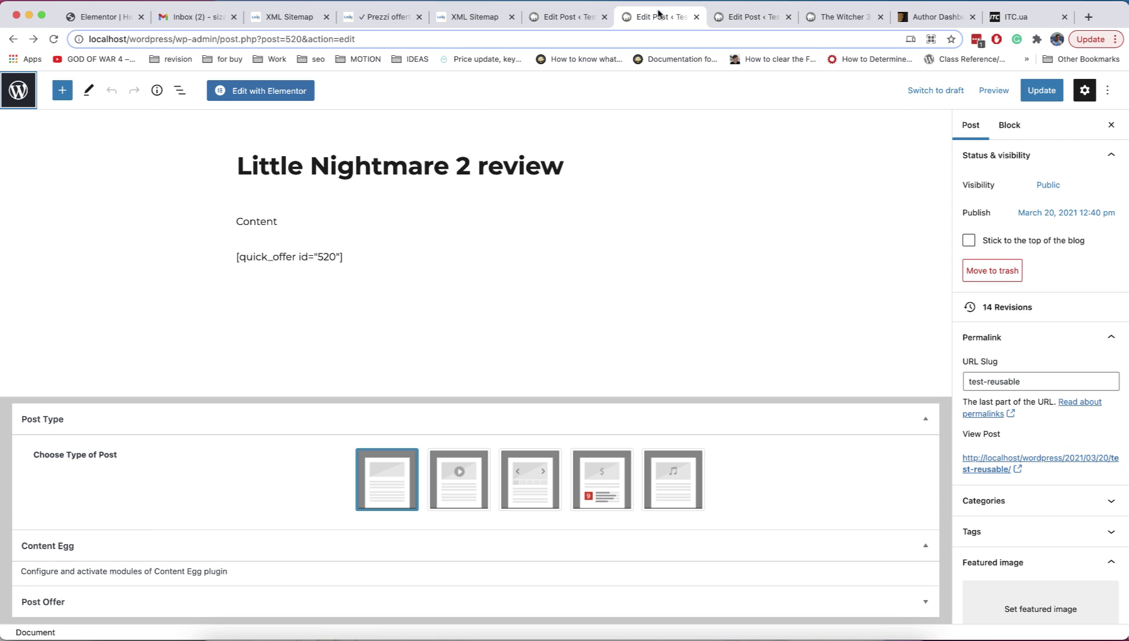
left_click(351, 259)
left_click(537, 23)
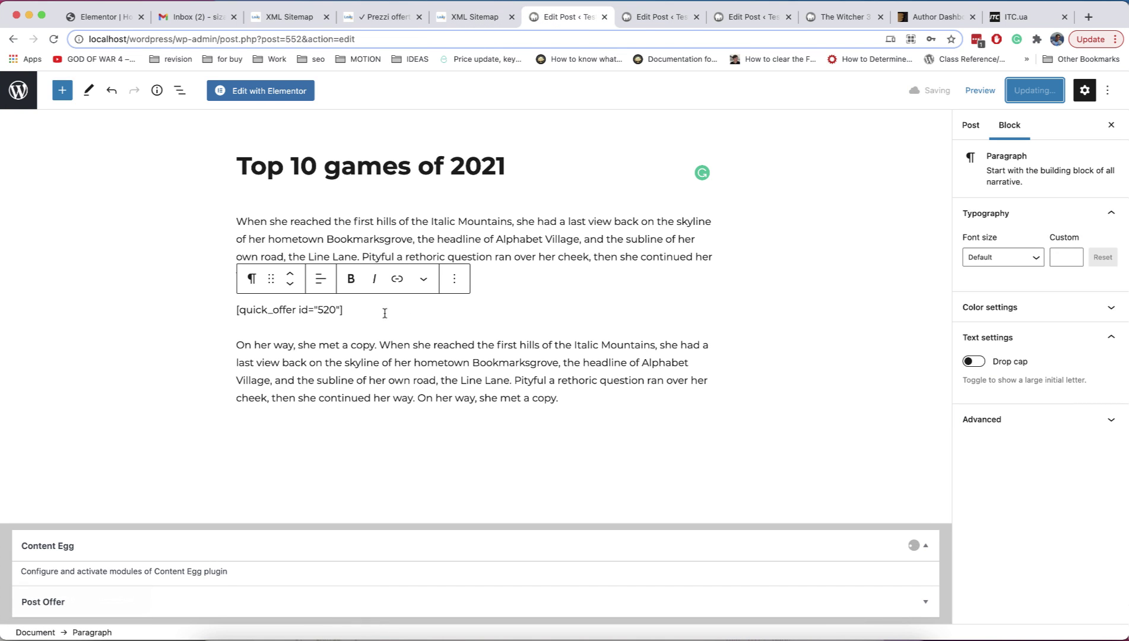
left_click(572, 405)
key("Return")
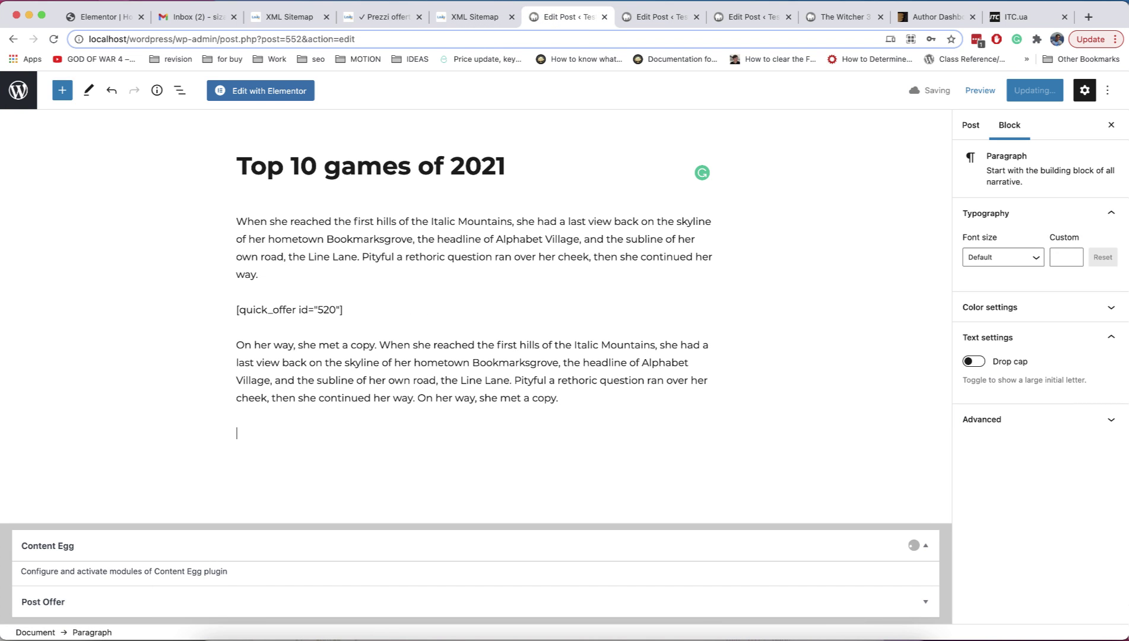
key("super+v")
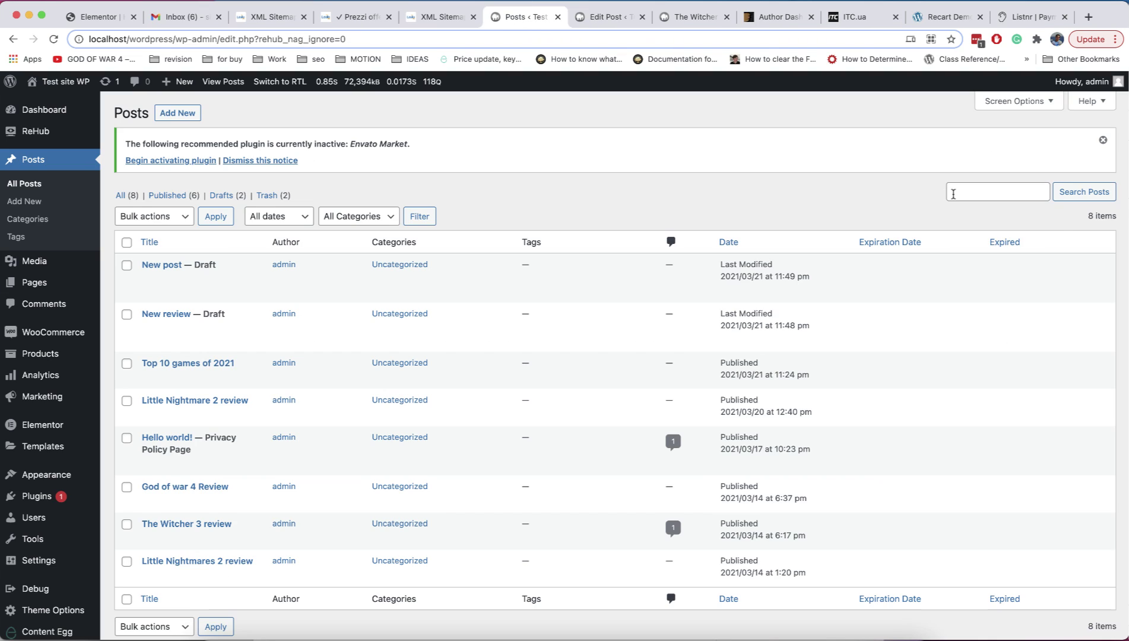
Search the posts list for 520.
left_click(955, 194)
type("520")
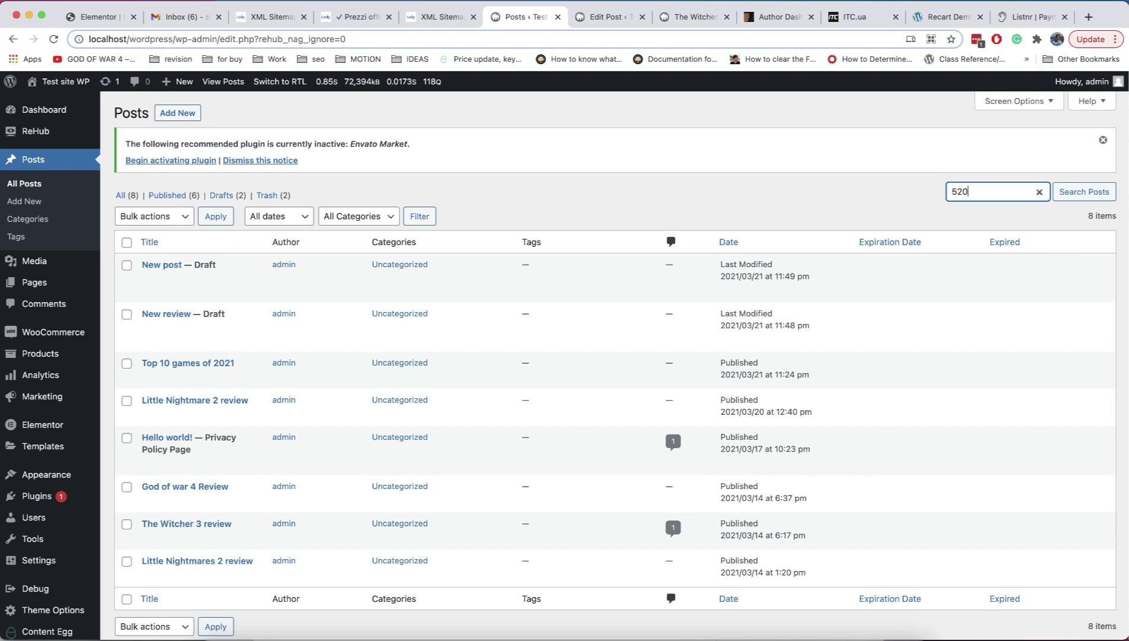
key("Return")
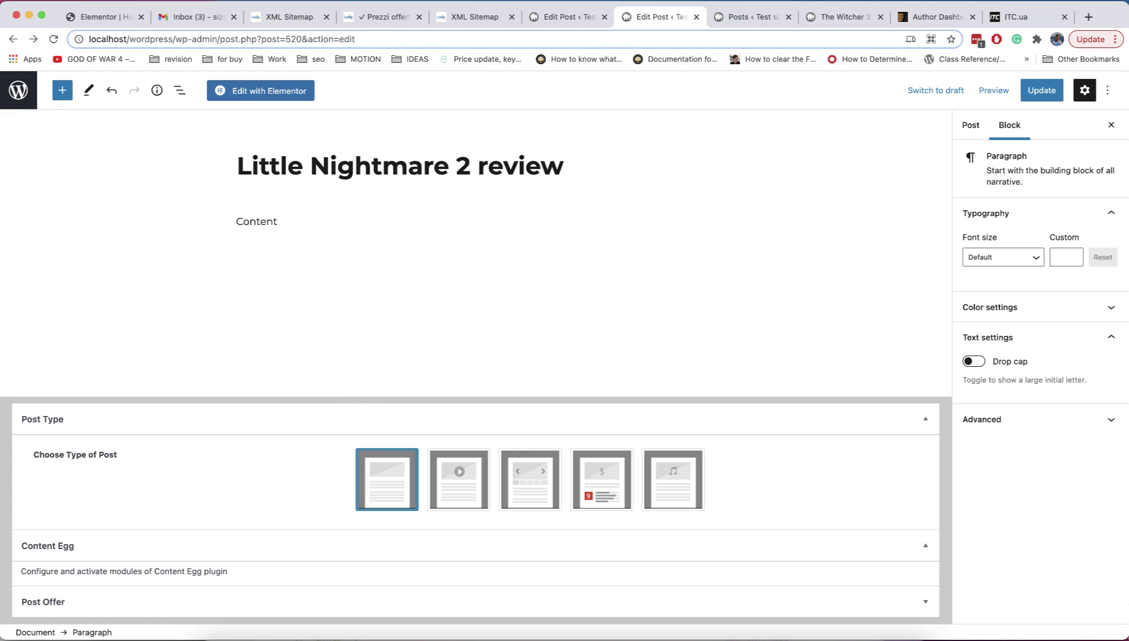
Insert an OfferBox block via /off, set its offer URL to the Amazon link, and parse the offer data.
type("/off")
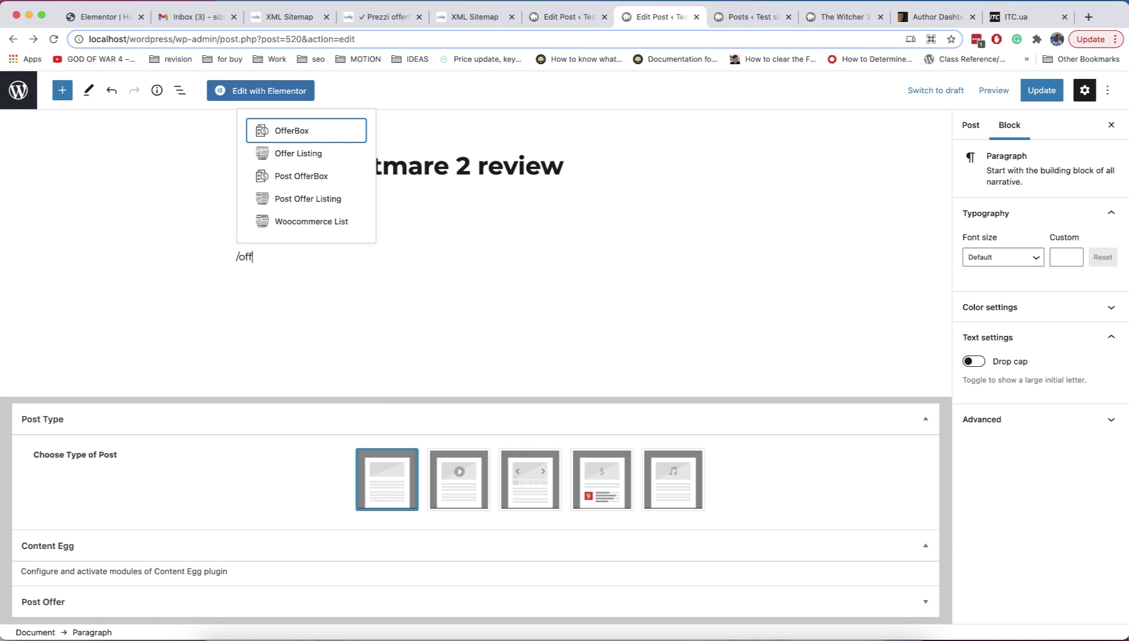
key("Return")
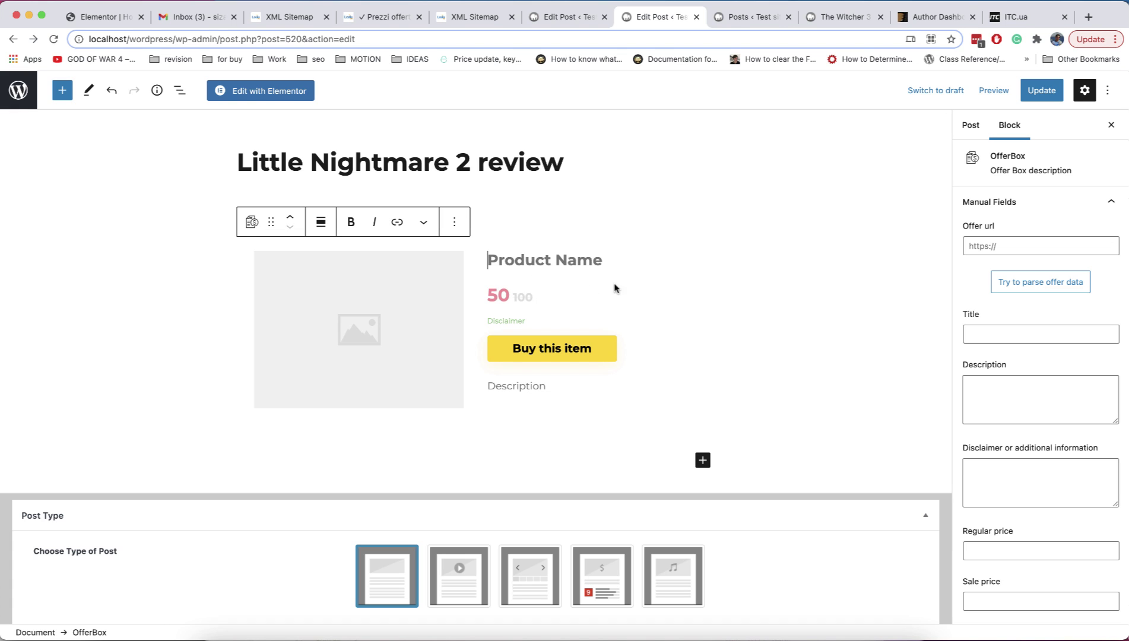
left_click(1016, 247)
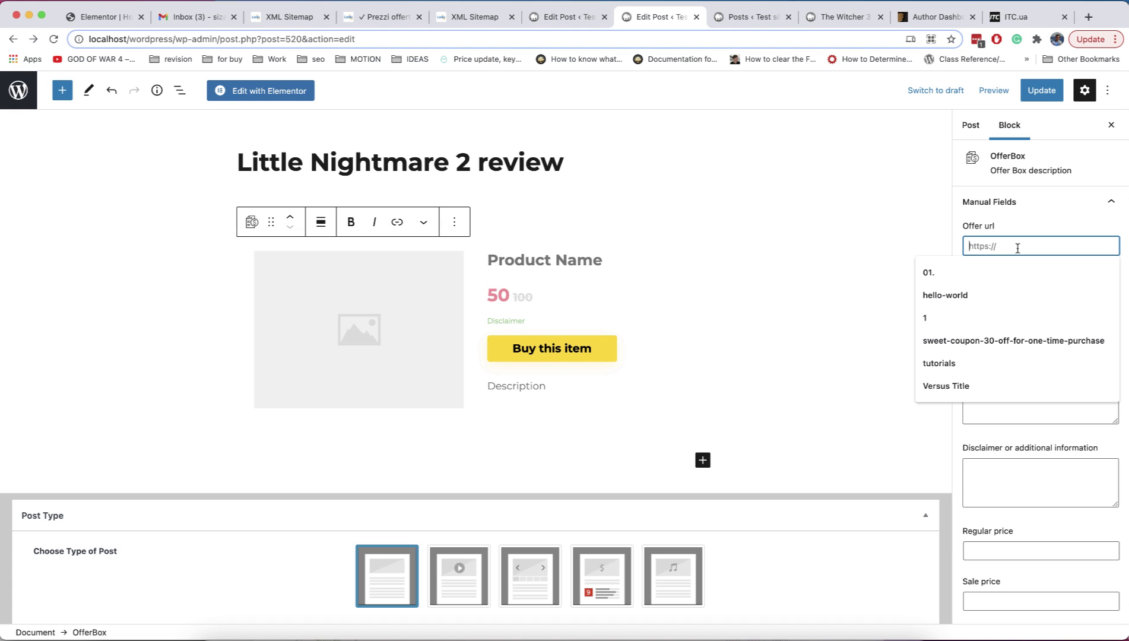
key("super+alt+c")
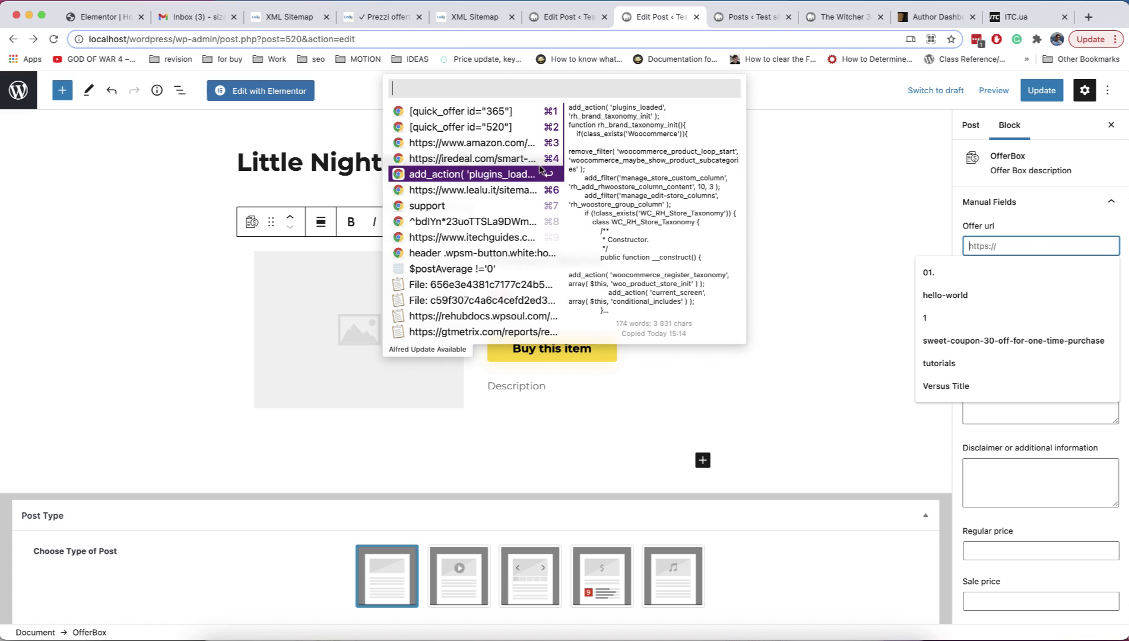
left_click(525, 144)
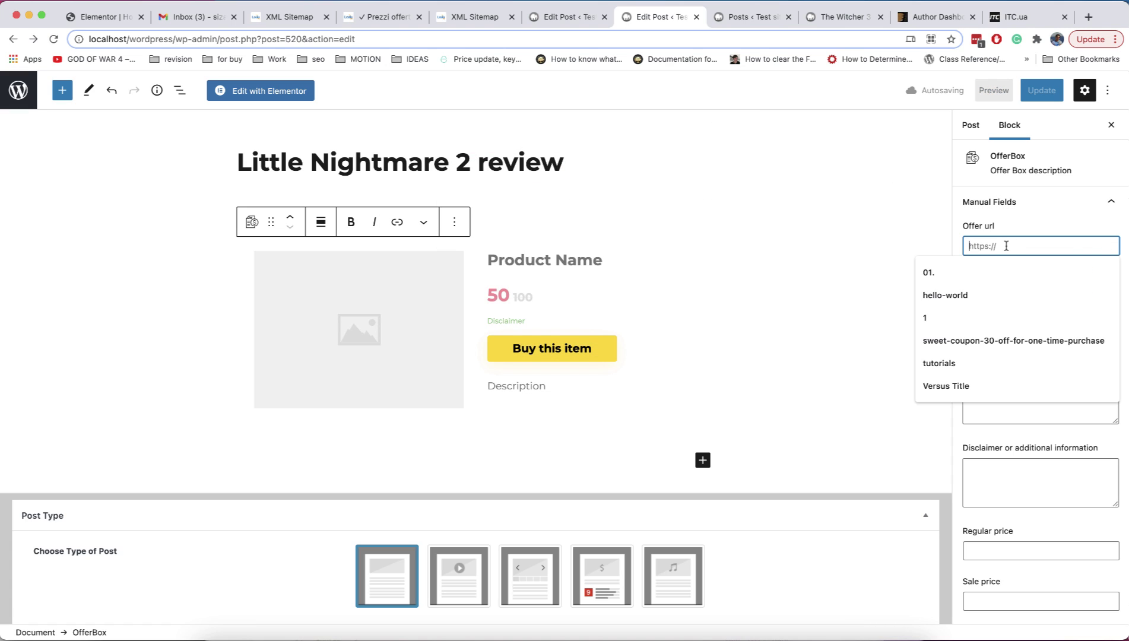
left_click(1040, 281)
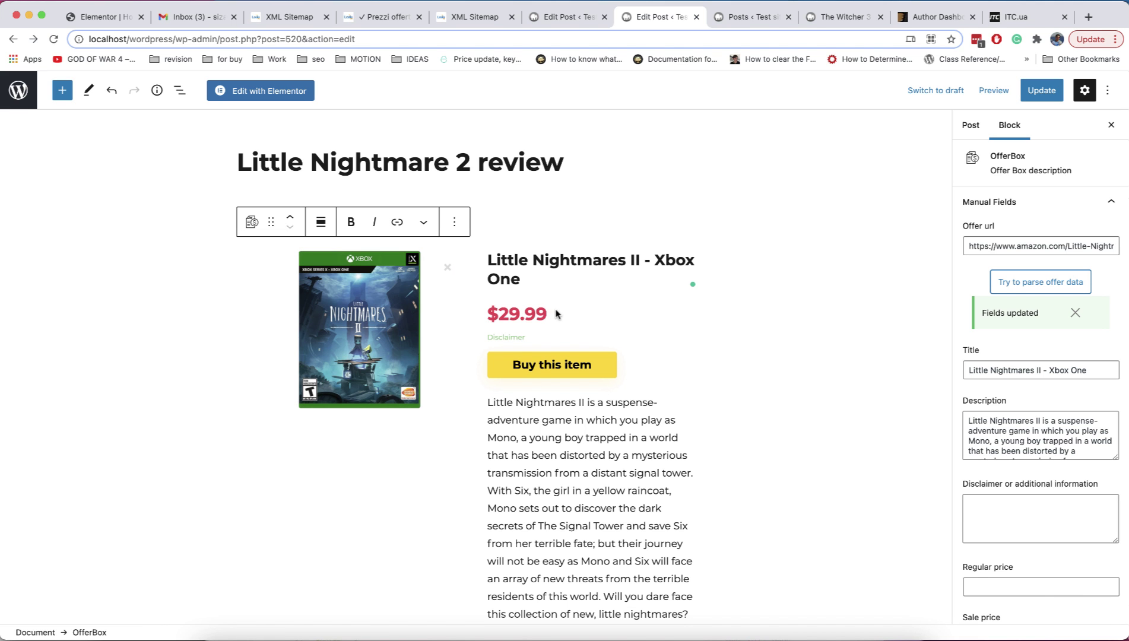
Delete the OfferBox description after 'a distant signal tower.', including the DISCOVER A FANTASTICAL WORLD line.
scroll(575, 435, "down", 10)
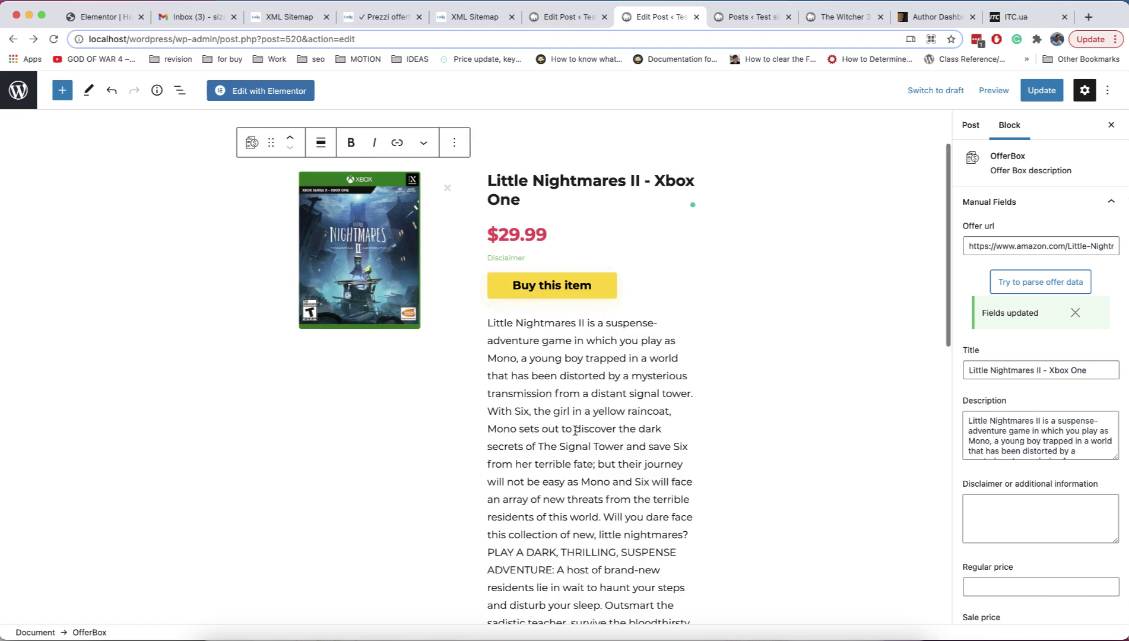
scroll(610, 443, "down", 5)
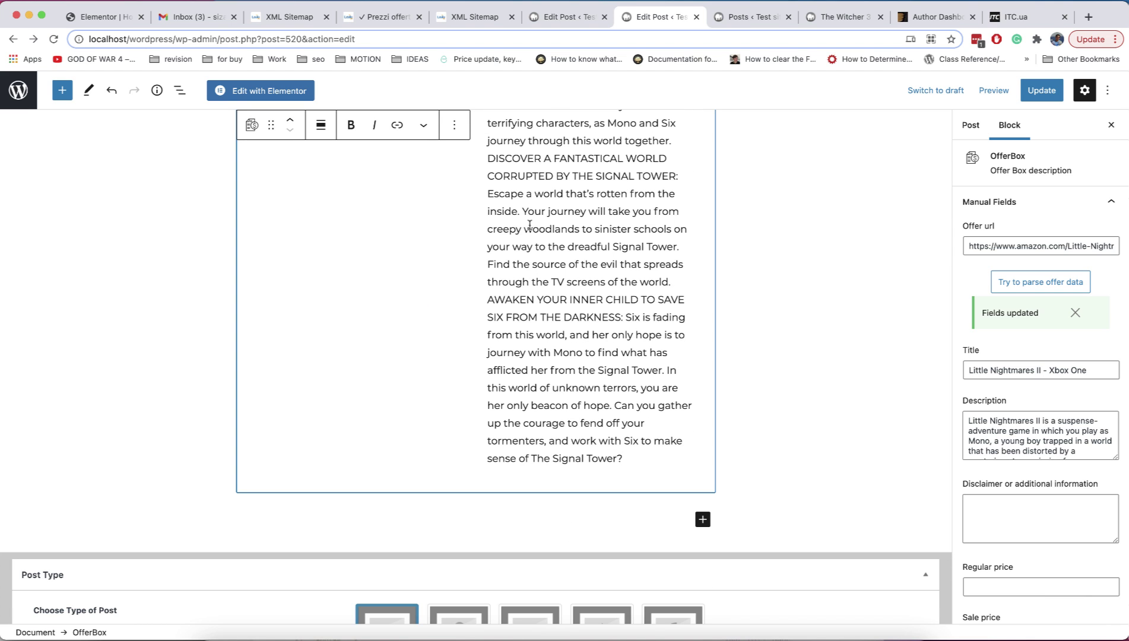
left_click_drag(489, 193, 689, 612)
scroll(689, 612, "up", 8)
key("BackSpace")
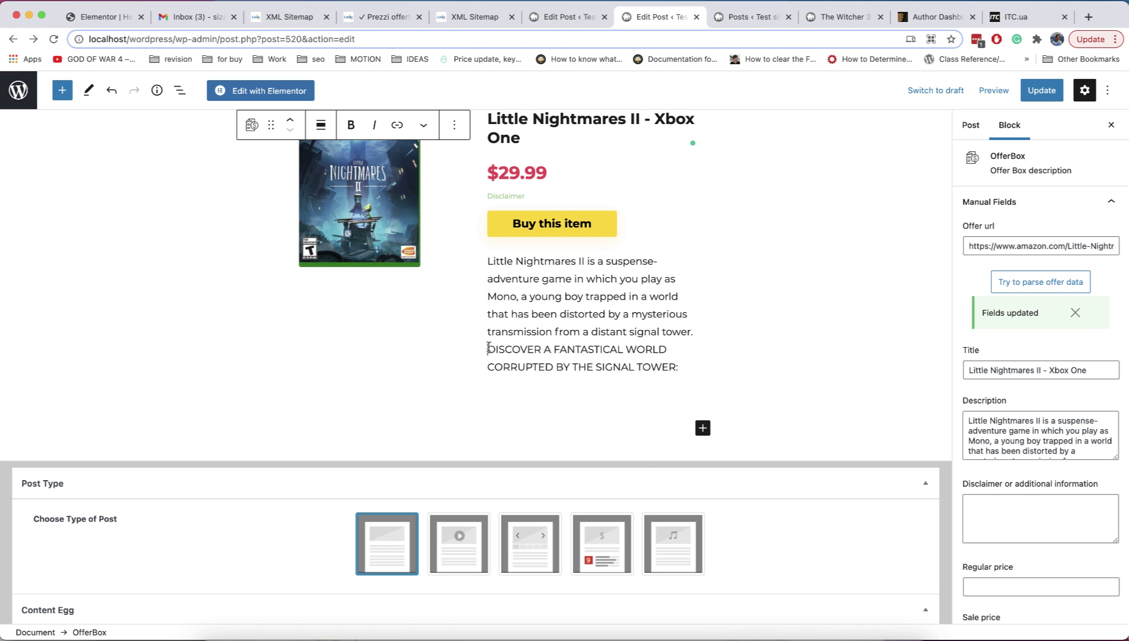
left_click_drag(488, 349, 693, 365)
key("BackSpace")
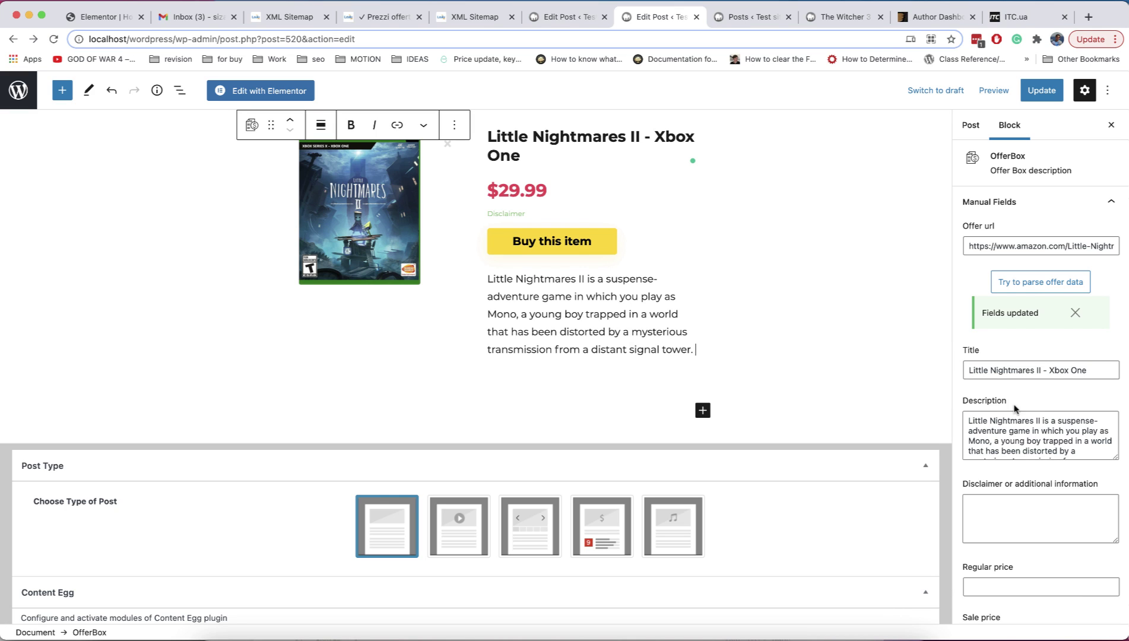
scroll(1037, 470, "down", 1)
Write the OfferBox disclaimer and change the sale price to $26.99.
left_click(1029, 481)
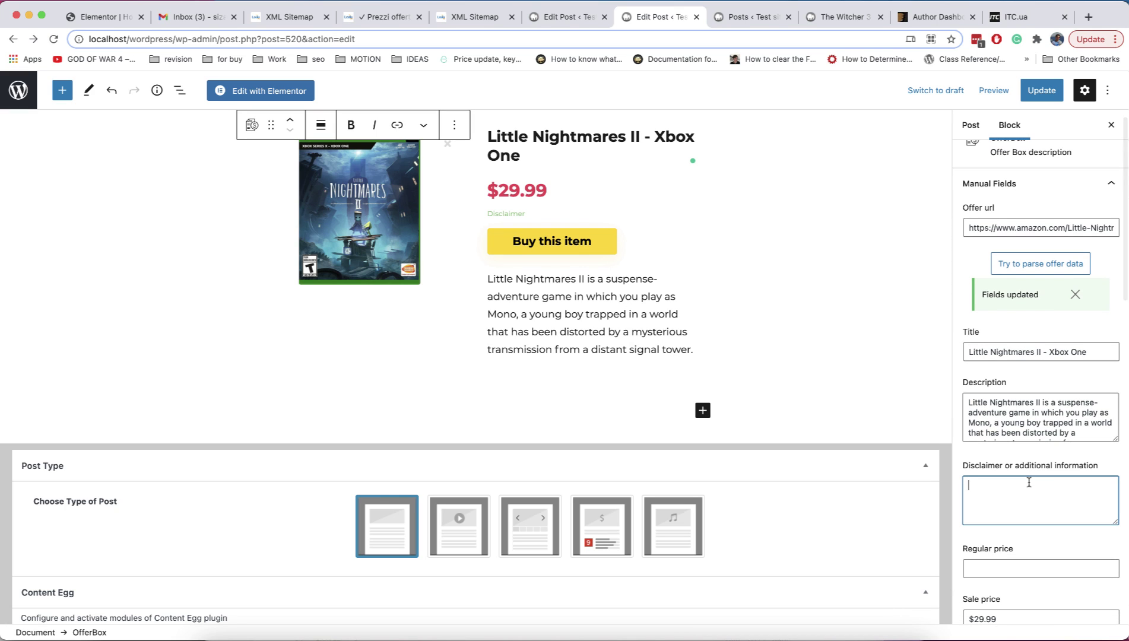
type("Get discount for offer")
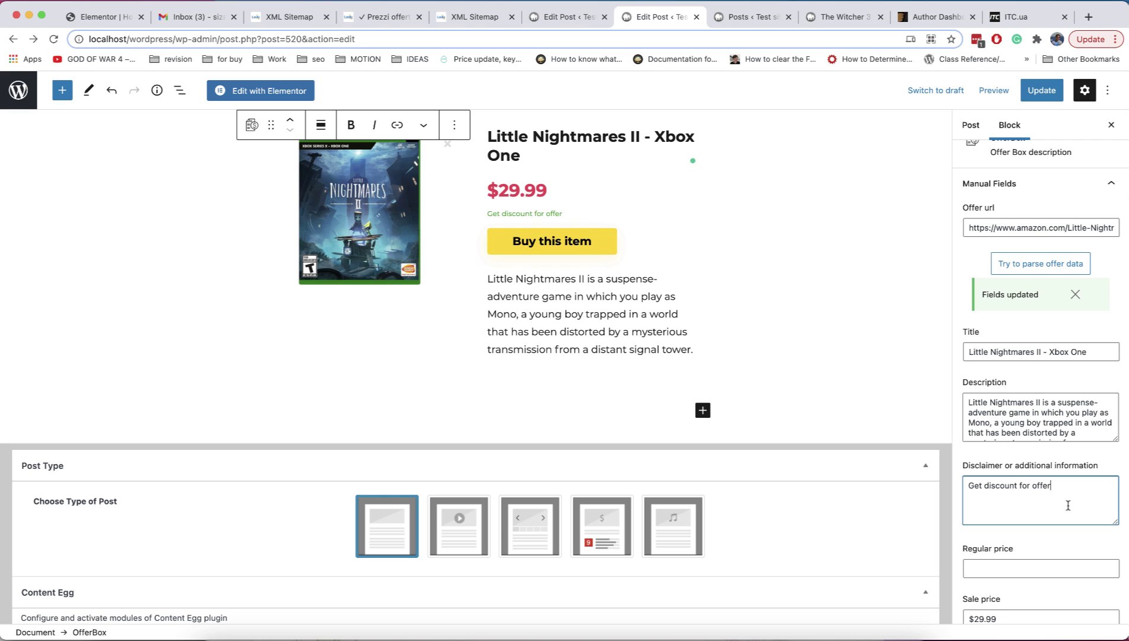
scroll(1068, 505, "down", 4)
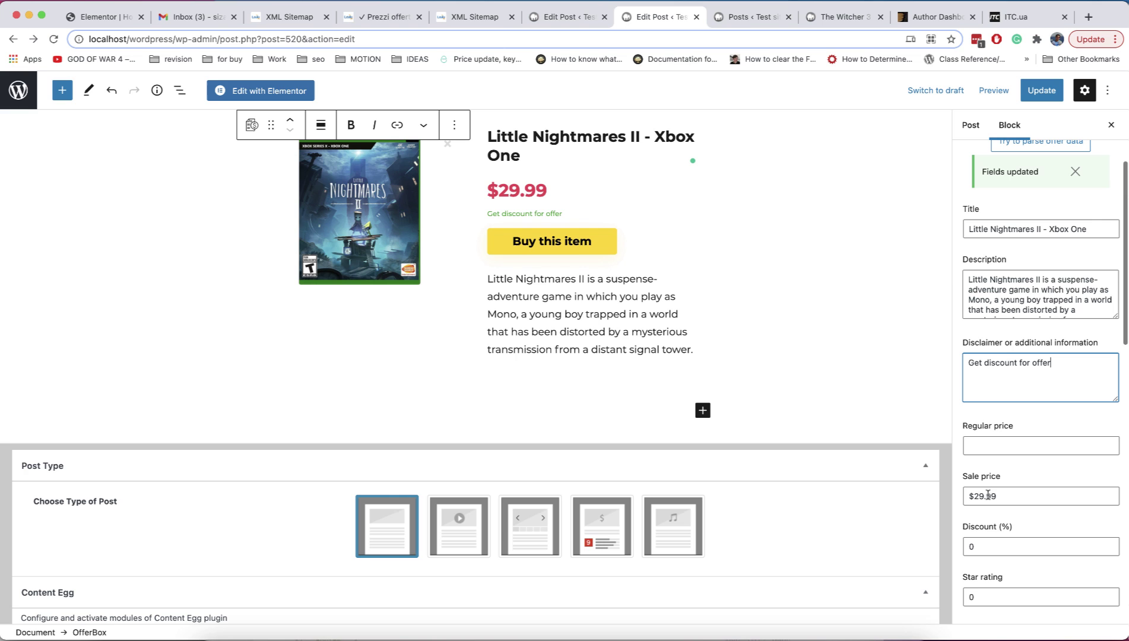
left_click(981, 495)
key("Delete")
type("6")
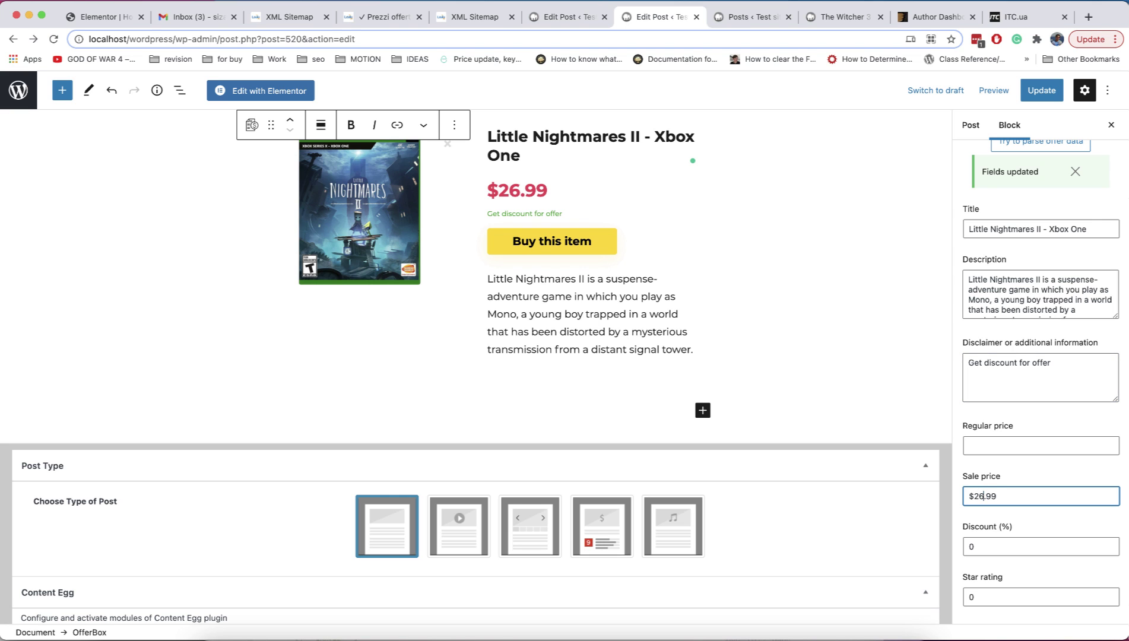
Set a 10% discount, a 4-star rating and the coupon code AWESOME COUPON.
scroll(1011, 494, "down", 3)
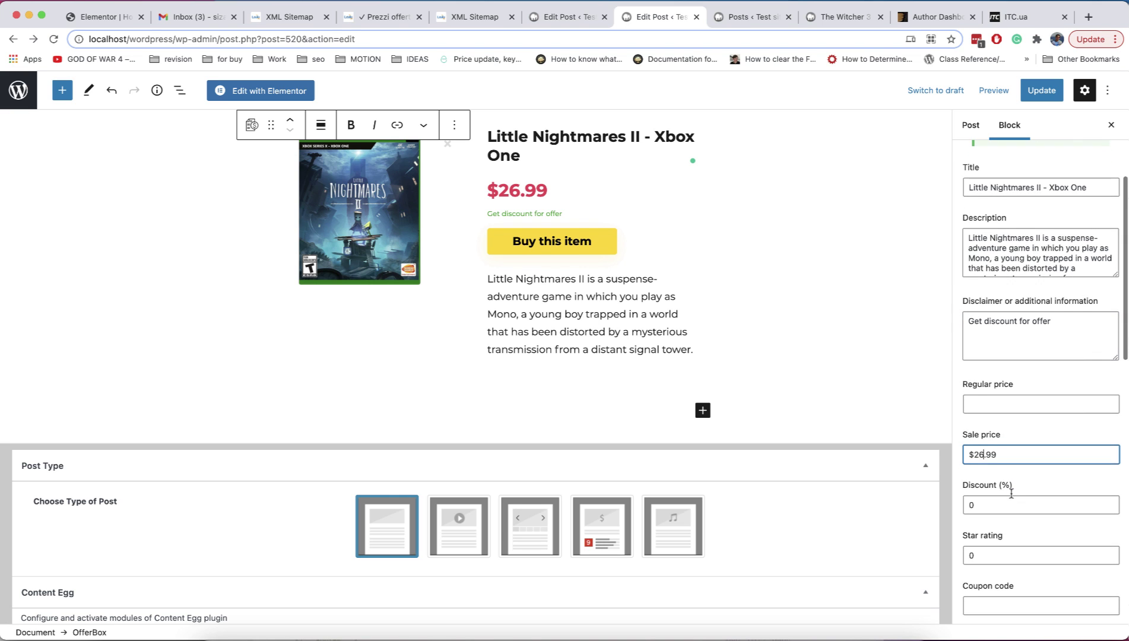
left_click(977, 472)
key("BackSpace")
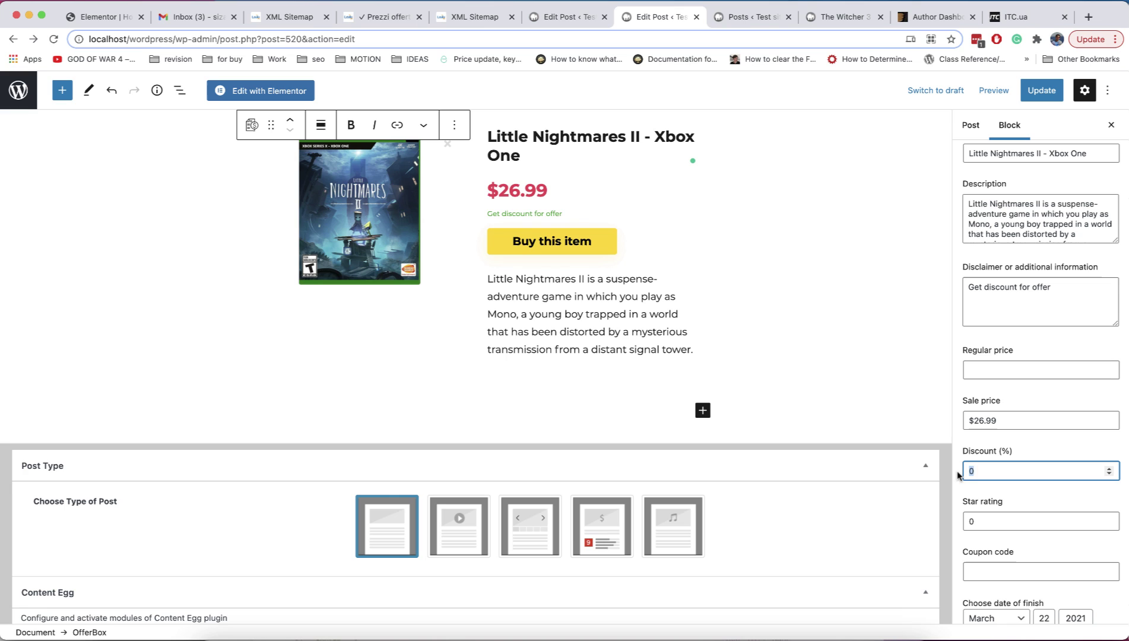
type("10")
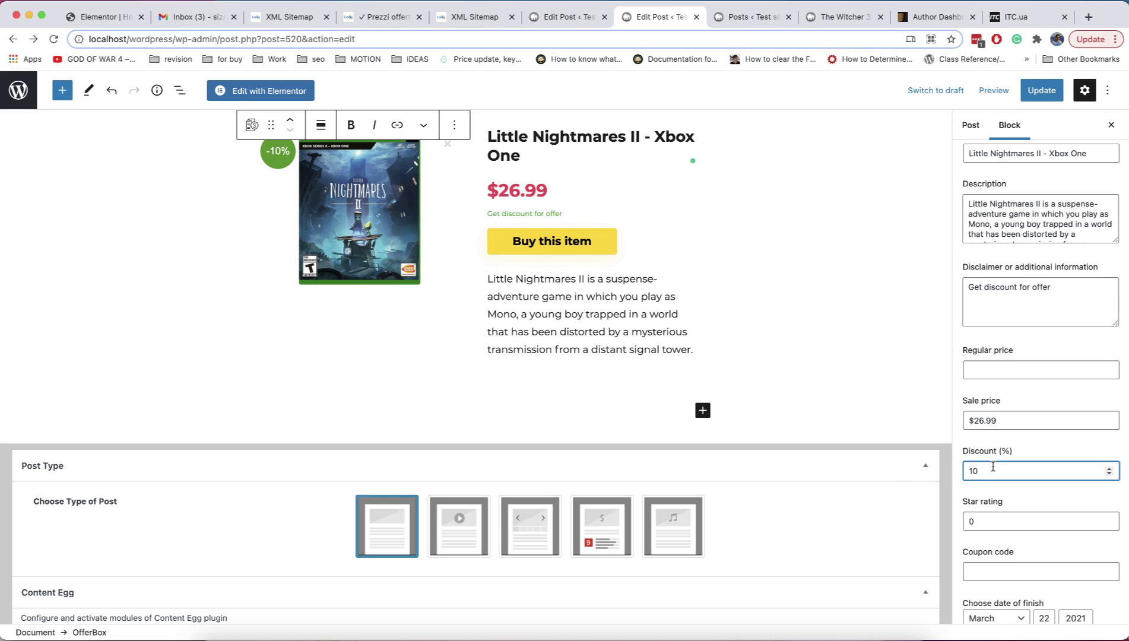
left_click(1109, 520)
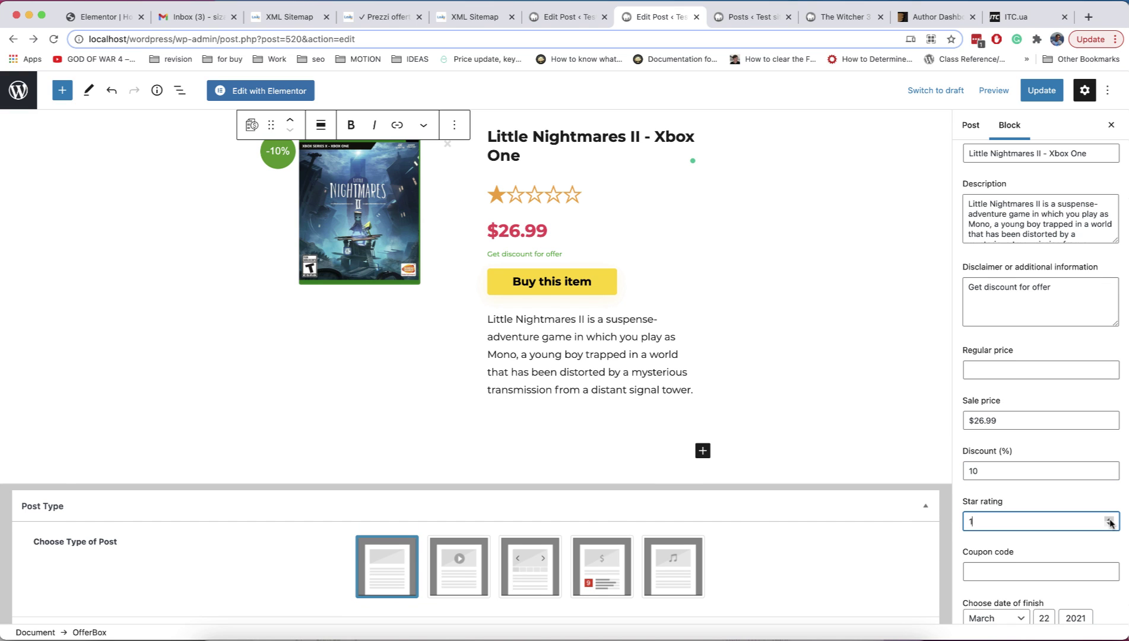
scroll(1018, 511, "down", 2)
left_click(1017, 511)
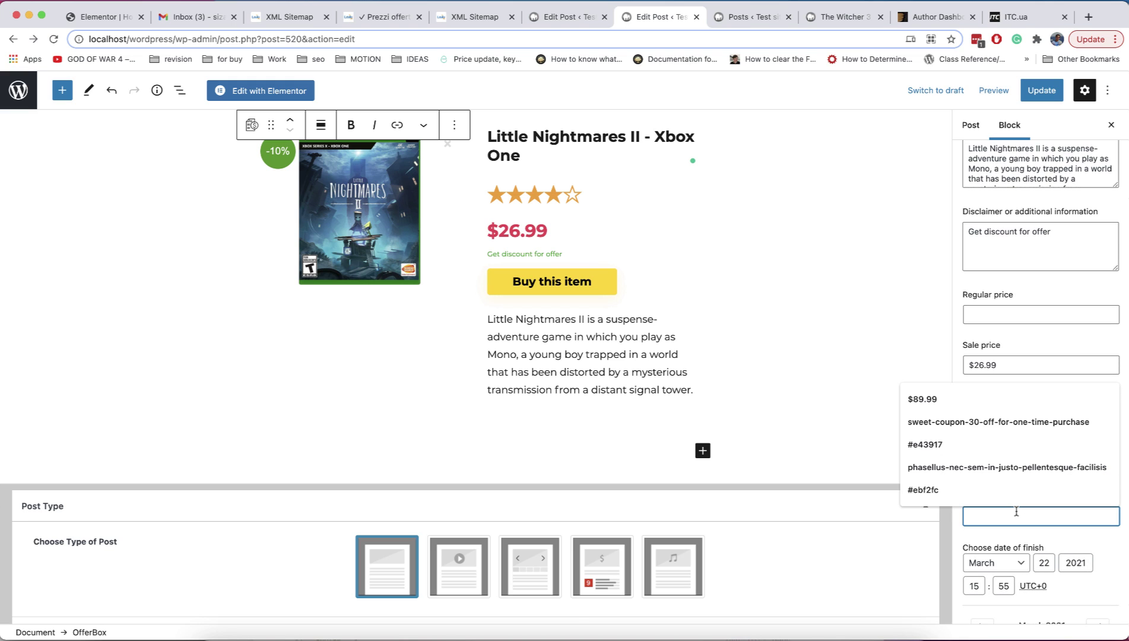
type("AWESOME")
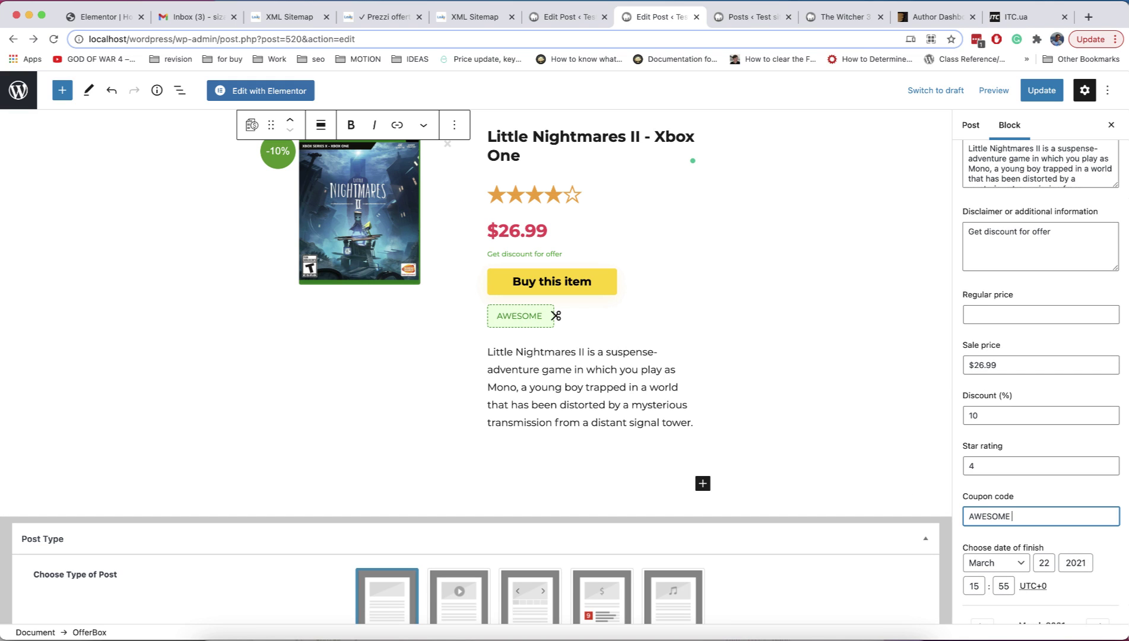
type(" COUPON")
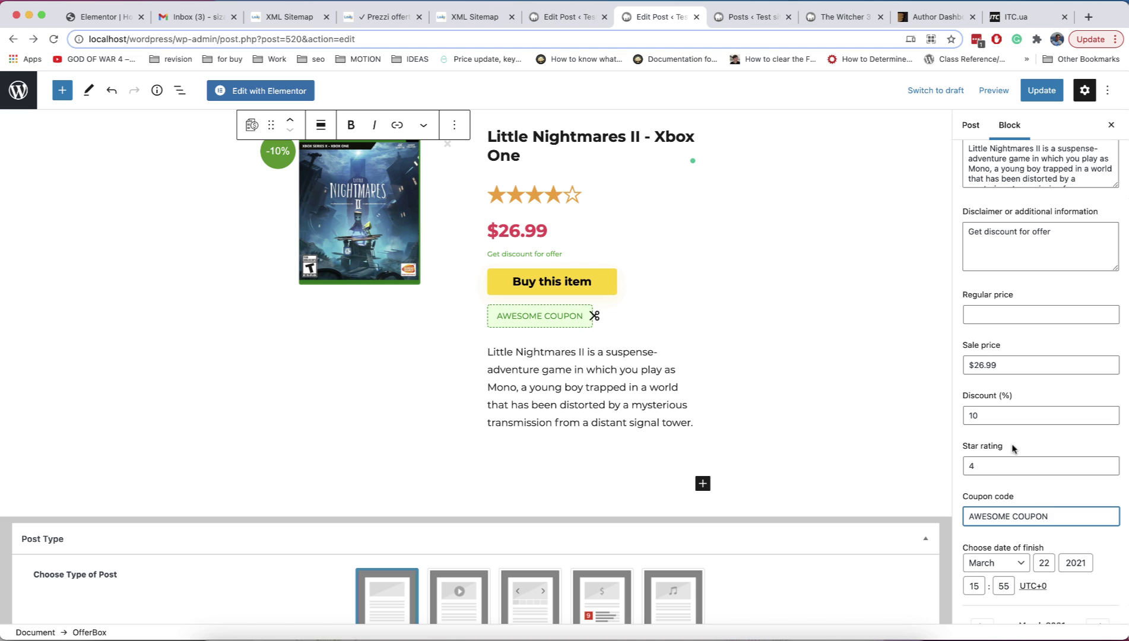
scroll(1013, 448, "down", 10)
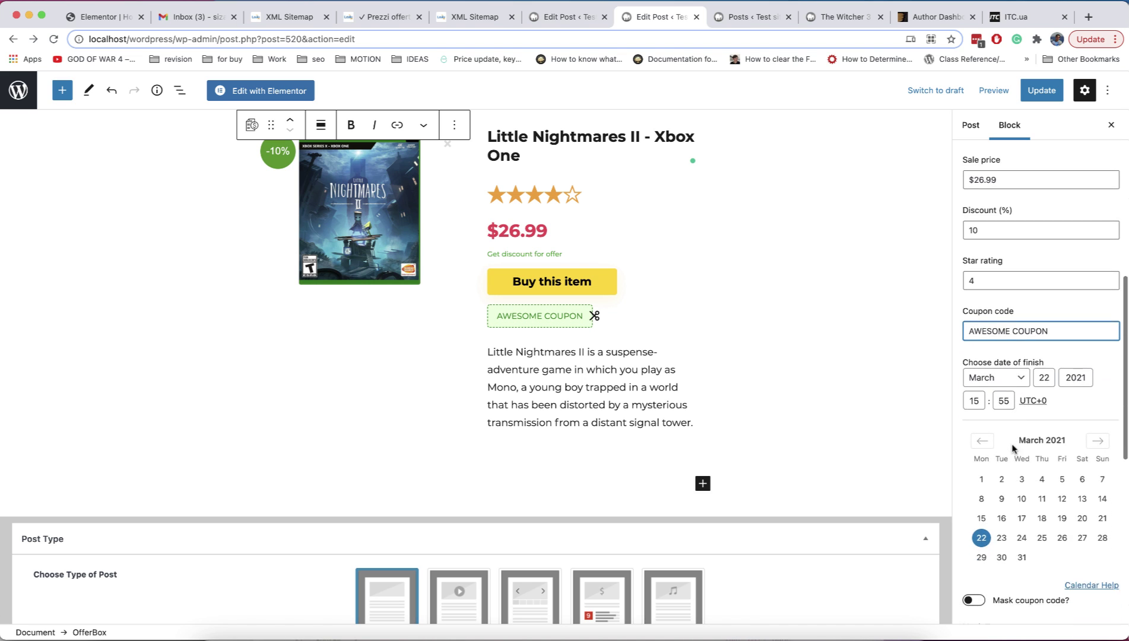
scroll(1013, 448, "down", 2)
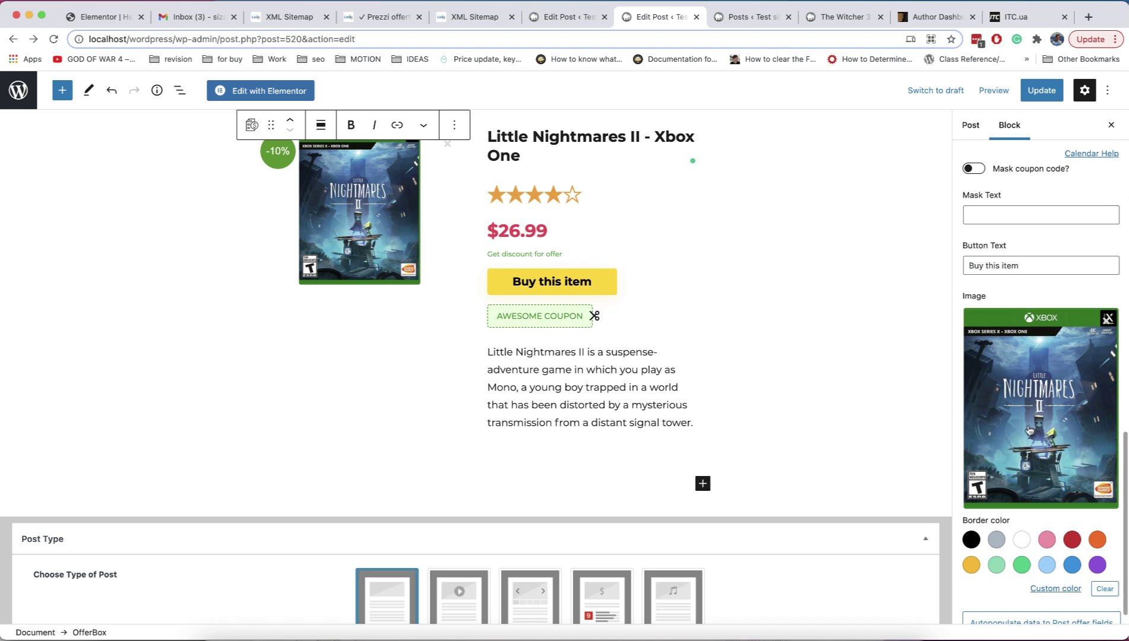
left_click(1050, 426)
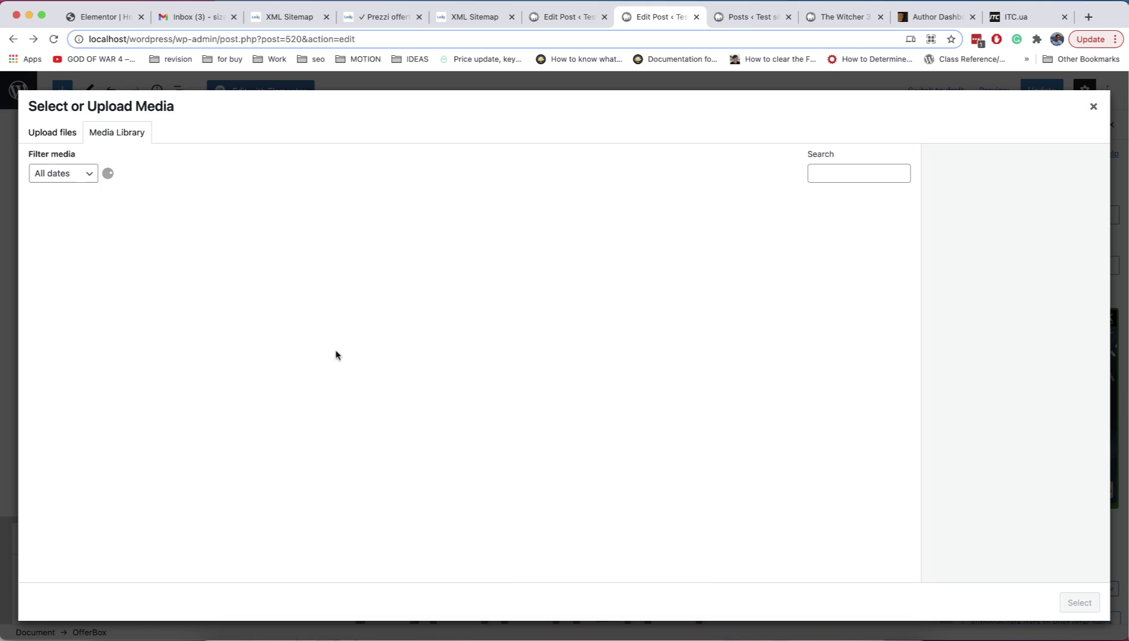
scroll(309, 409, "down", 15)
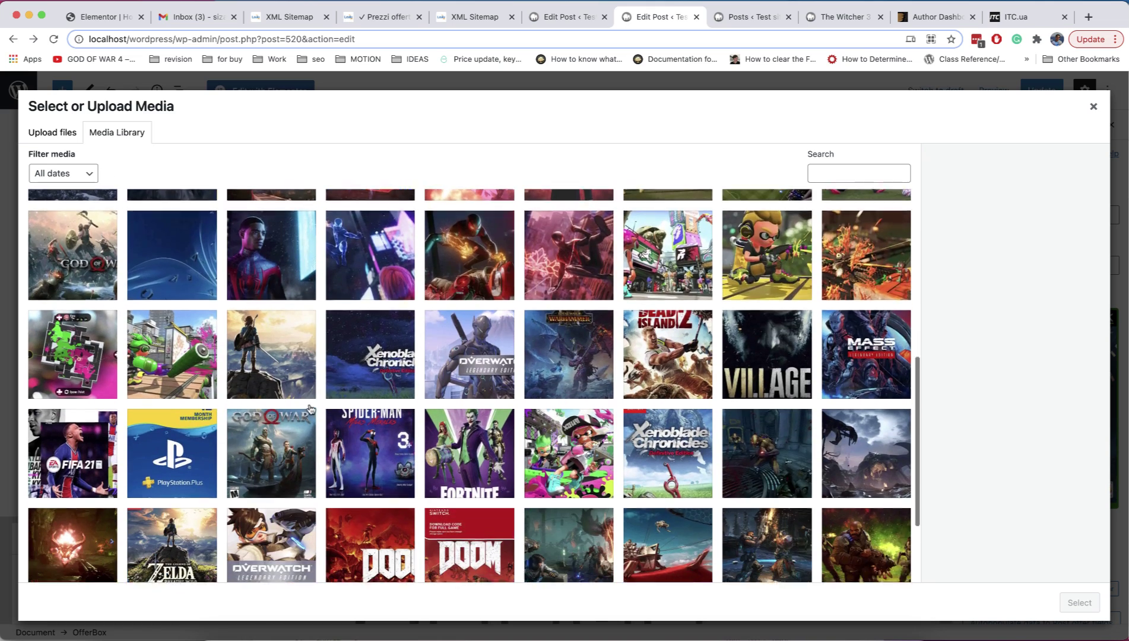
scroll(310, 409, "down", 10)
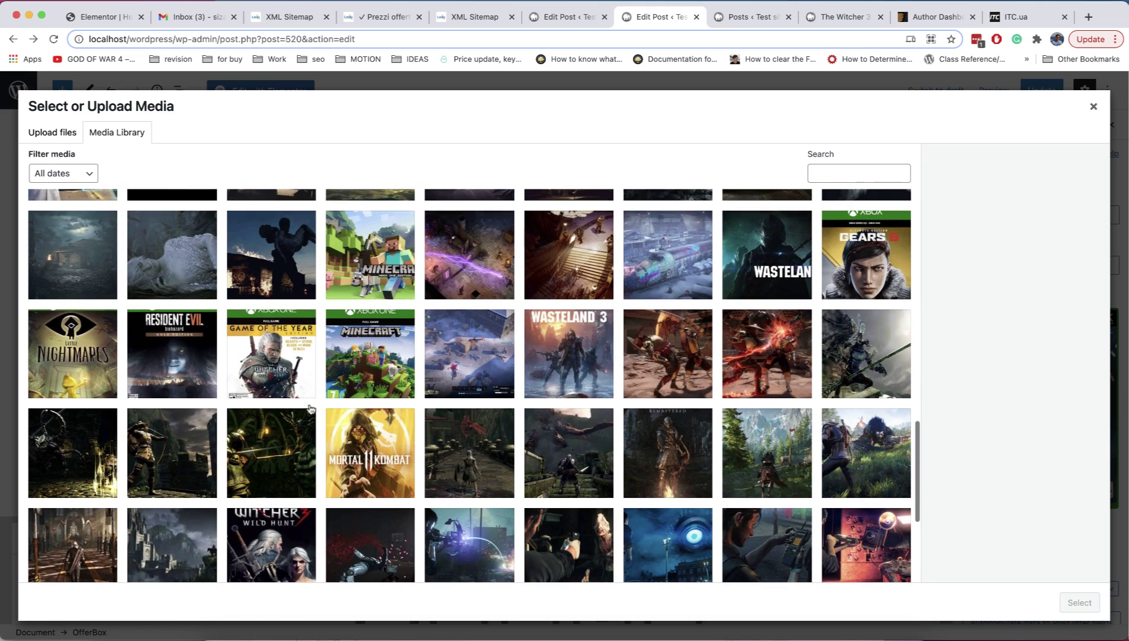
left_click(72, 345)
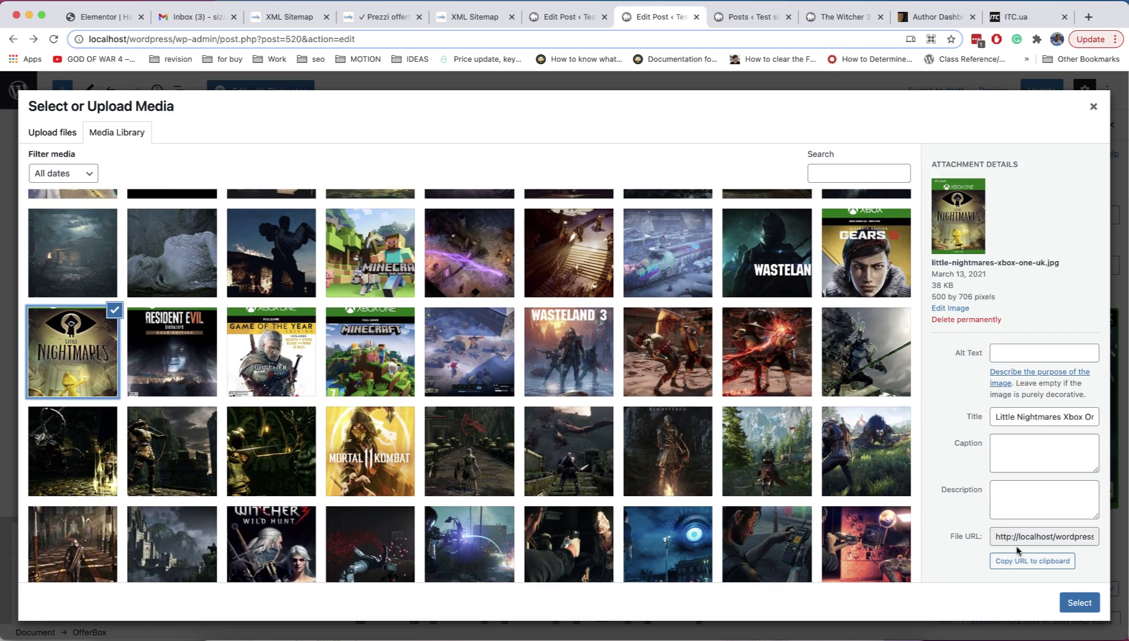
left_click(1079, 603)
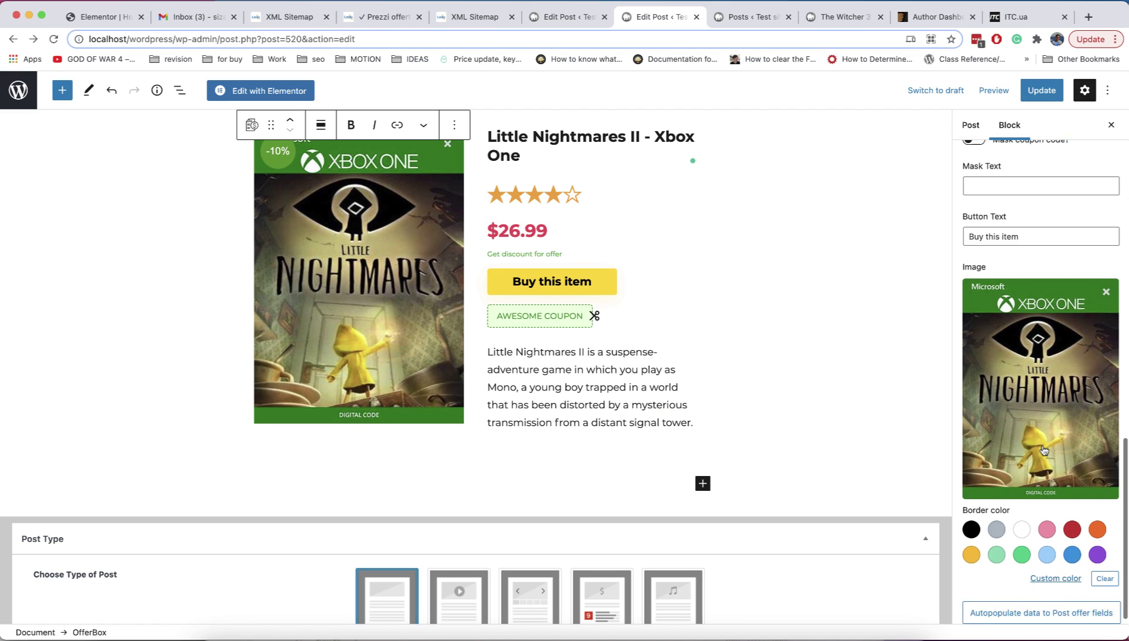
scroll(822, 351, "up", 3)
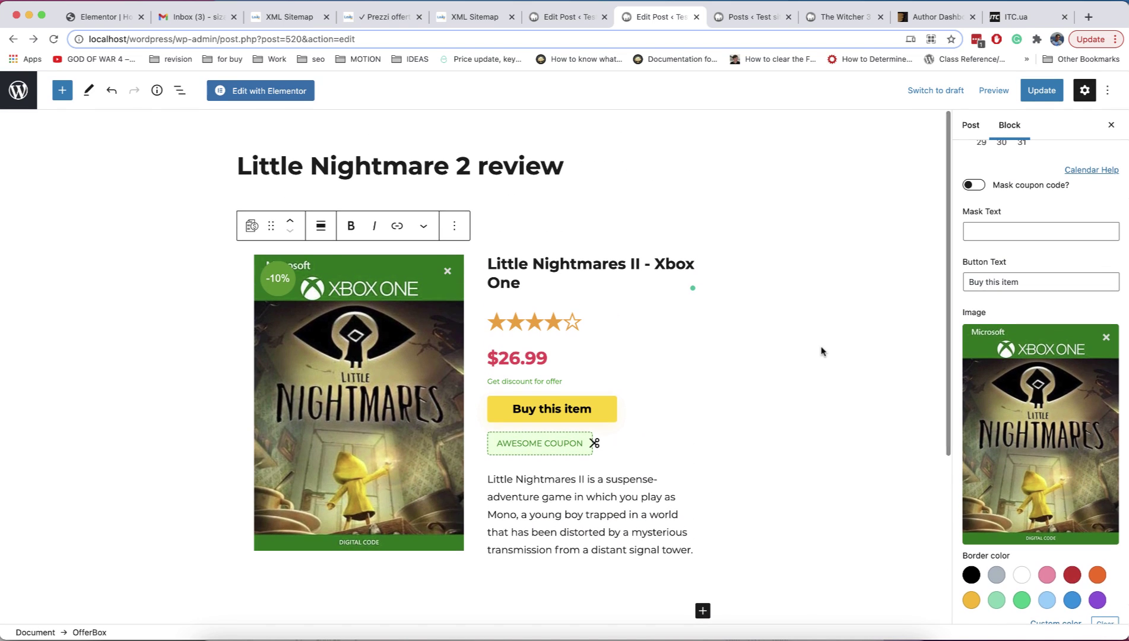
scroll(1068, 364, "up", 10)
scroll(1068, 364, "up", 5)
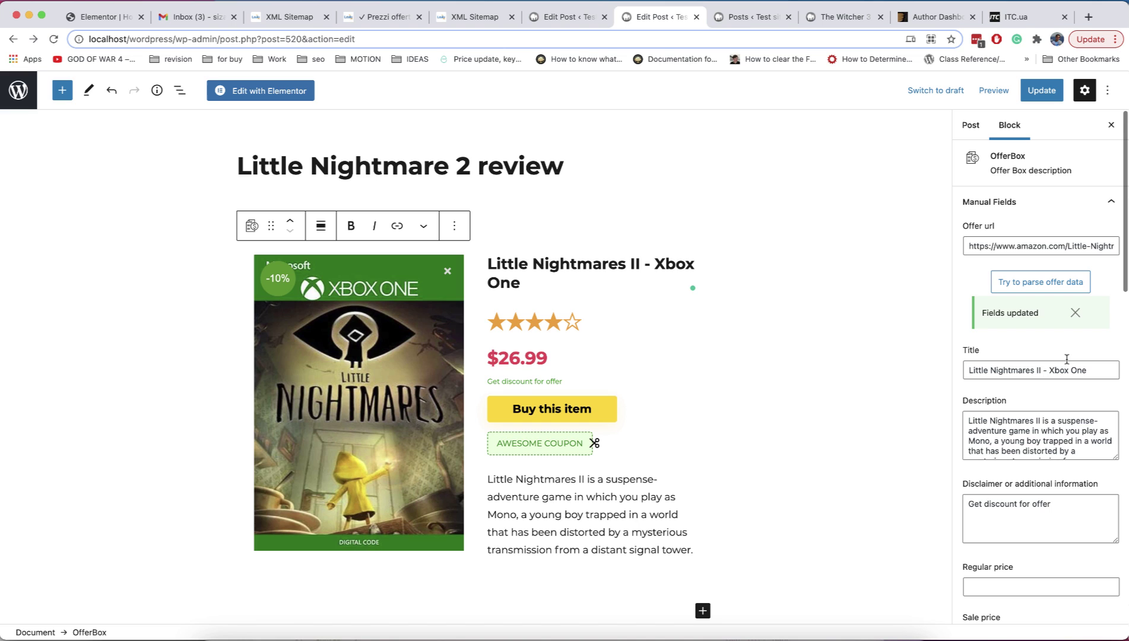
scroll(1036, 359, "down", 15)
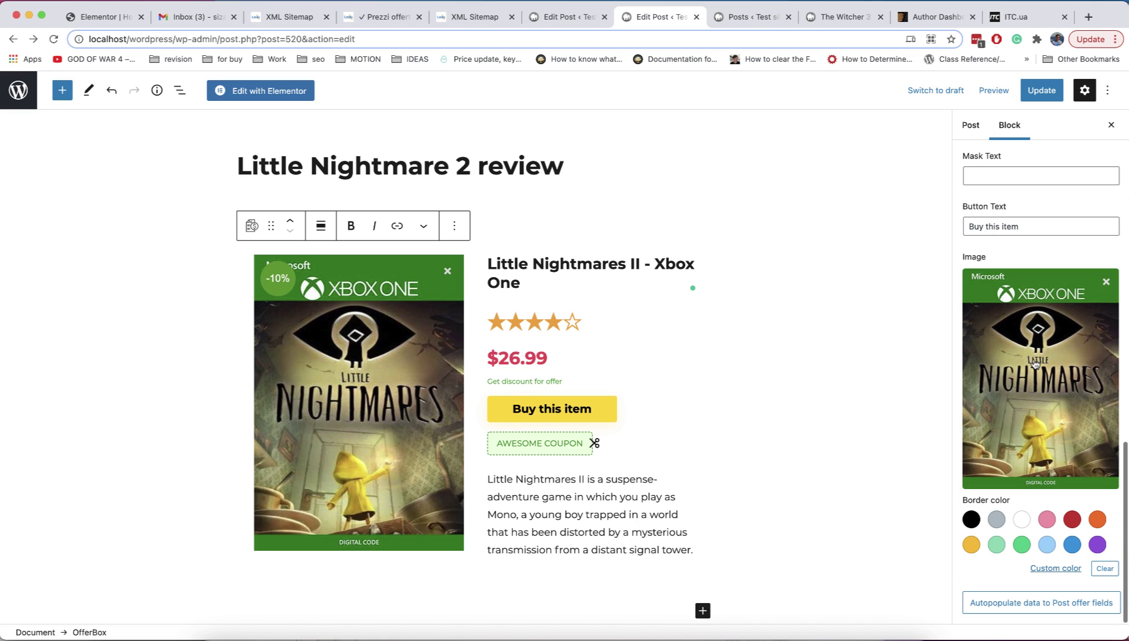
Autopopulate the Post Offer fields from the OfferBox and check the $26.99 price and AWESOME COUPON code.
left_click(1036, 603)
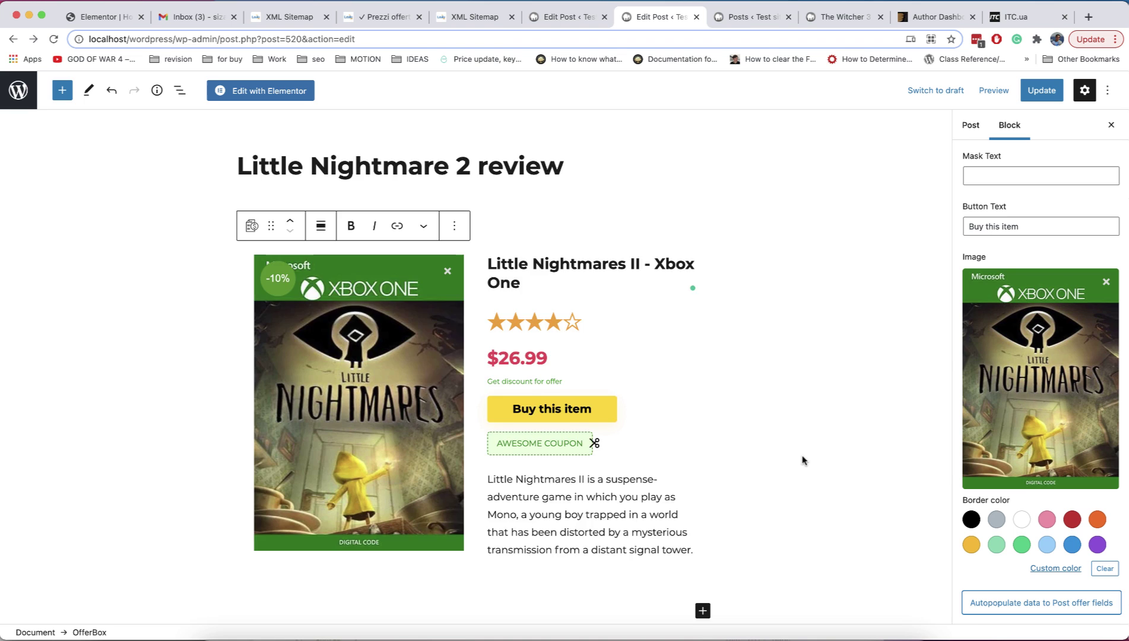
scroll(803, 461, "down", 5)
left_click(926, 602)
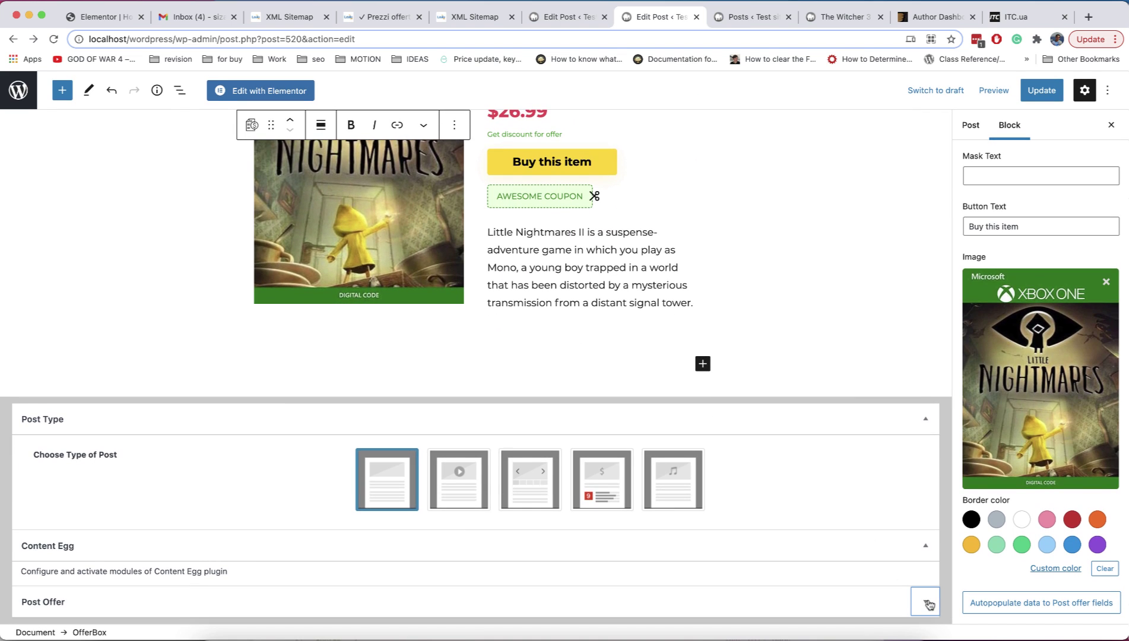
scroll(761, 578, "down", 8)
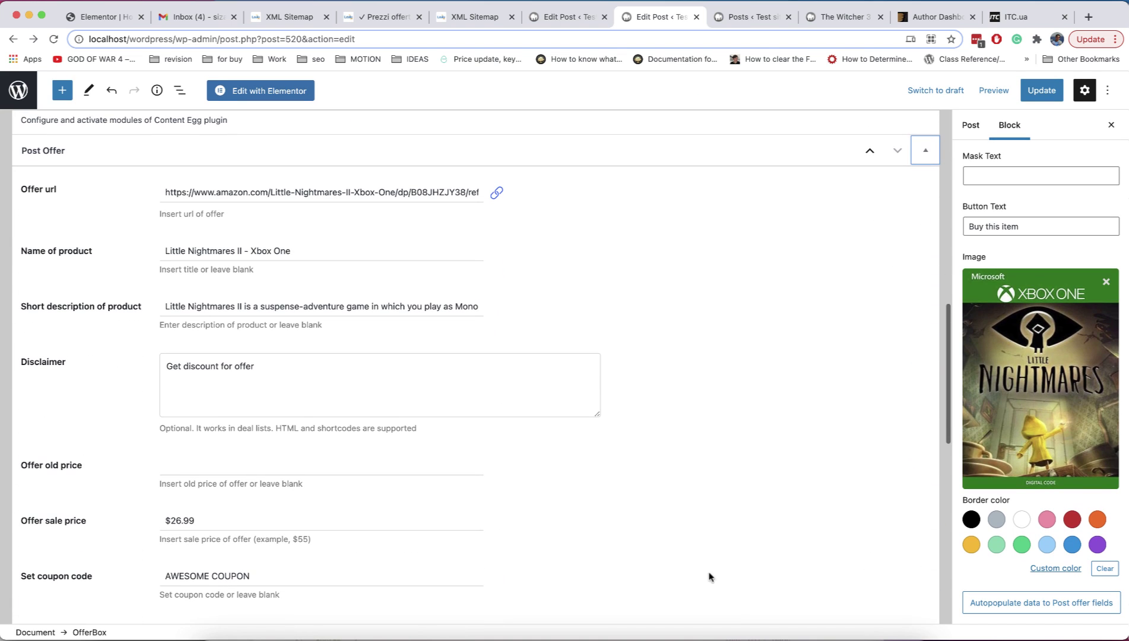
scroll(710, 578, "down", 4)
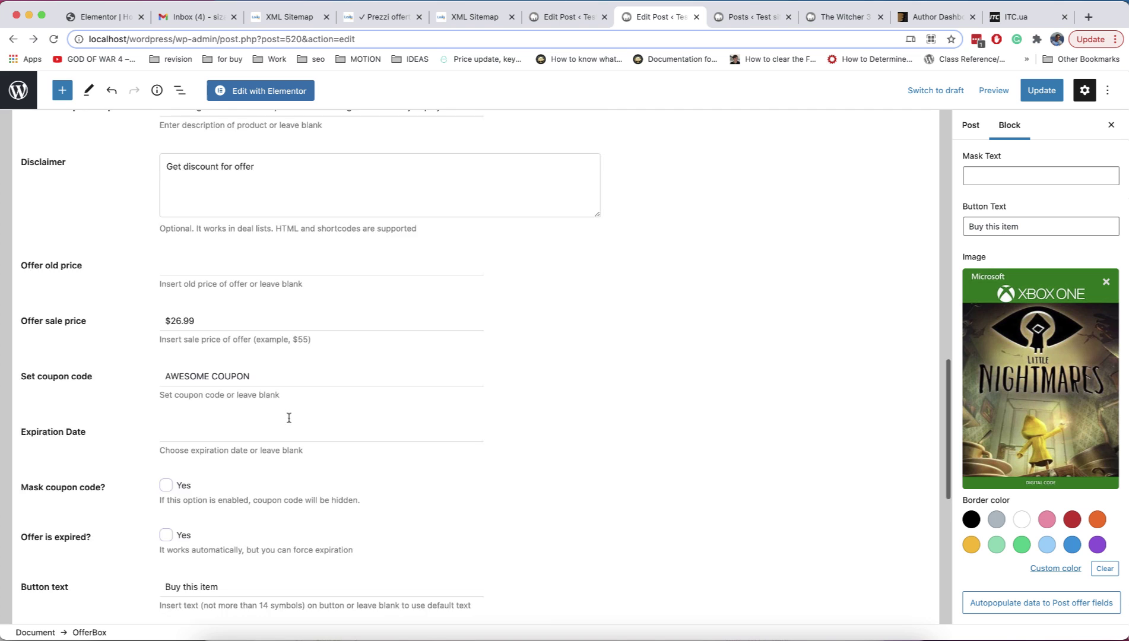
scroll(289, 418, "down", 5)
scroll(337, 460, "up", 3)
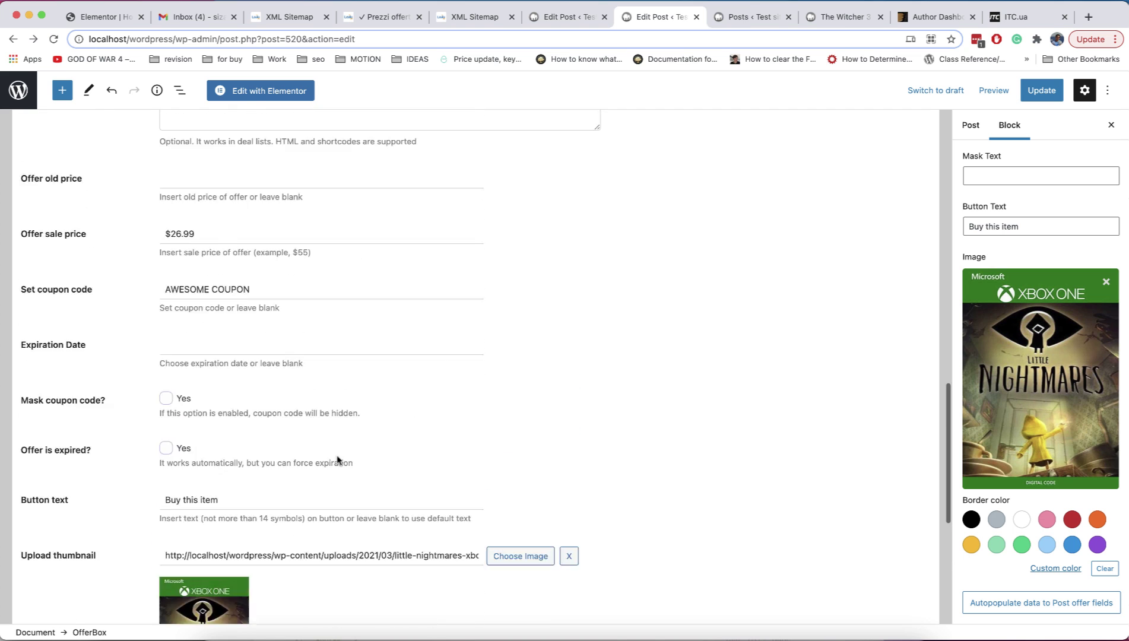
scroll(337, 460, "up", 15)
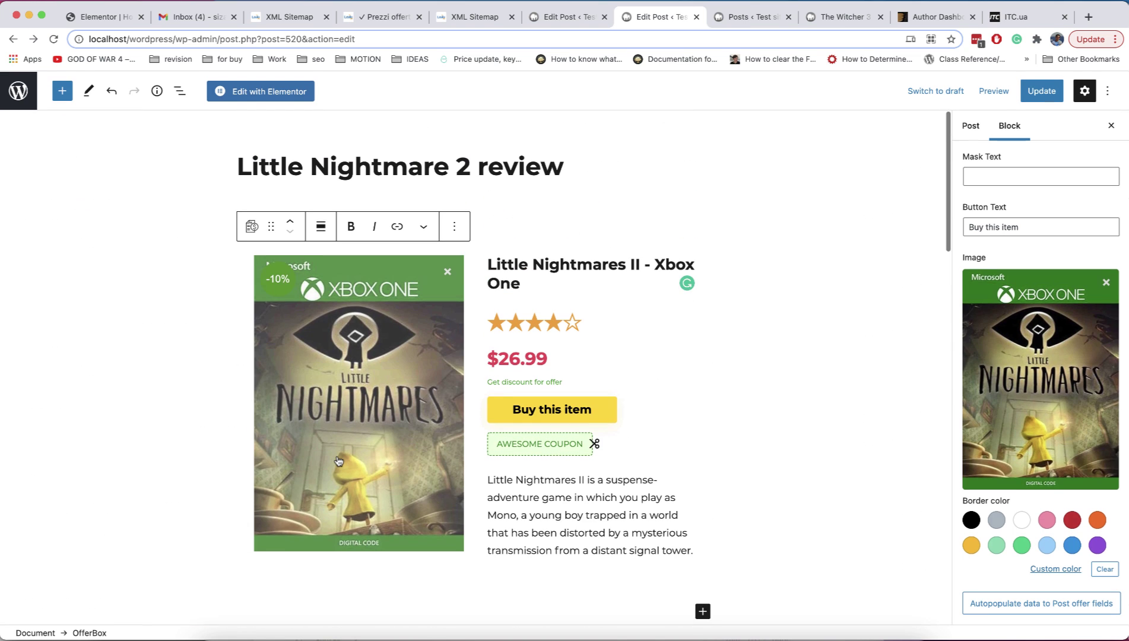
Save the post and convert the OfferBox into a reusable block.
left_click(1040, 90)
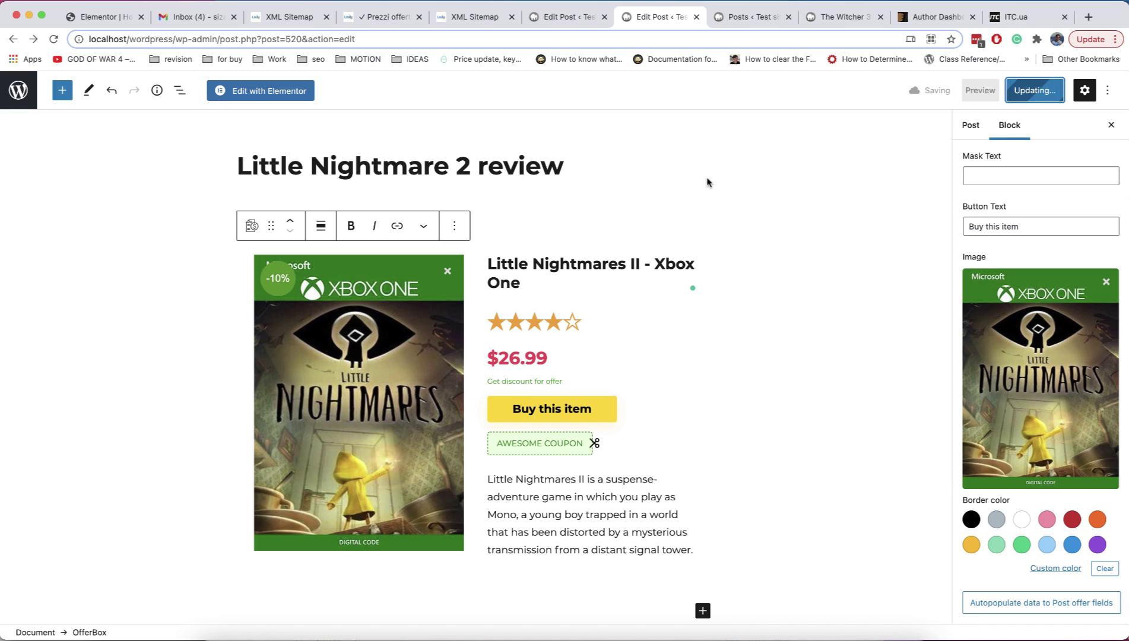
left_click(456, 228)
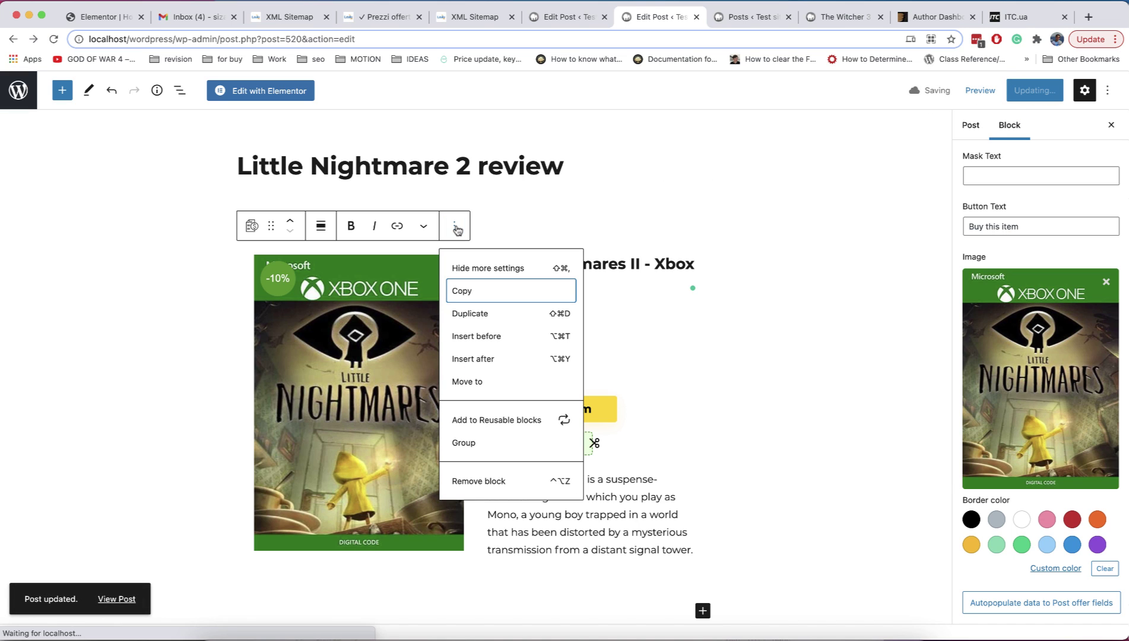
left_click(516, 420)
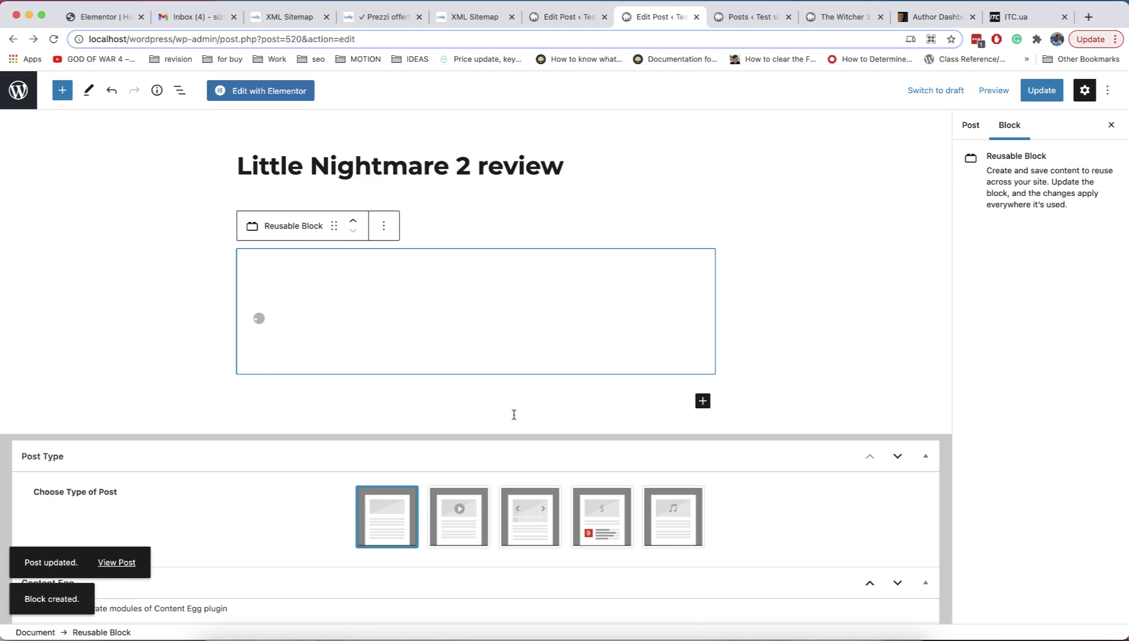
Name the reusable block 'Little Nightmare 2 offer' and save it along with the post.
left_click_drag(1062, 262, 932, 258)
type("Lit")
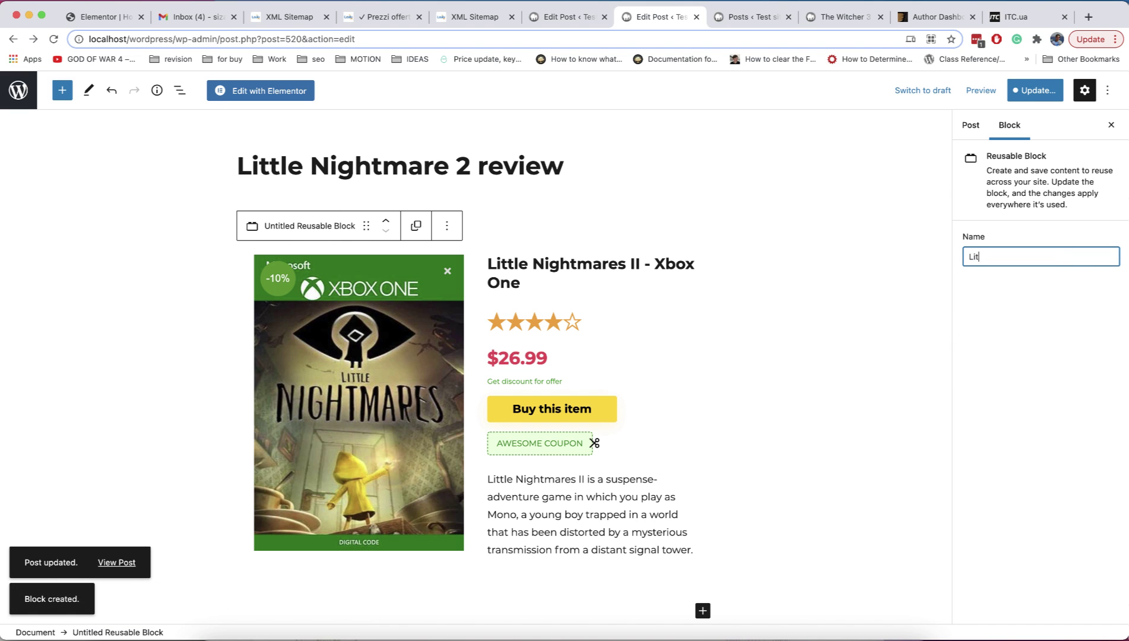
type("tle Nightmare 2 offer")
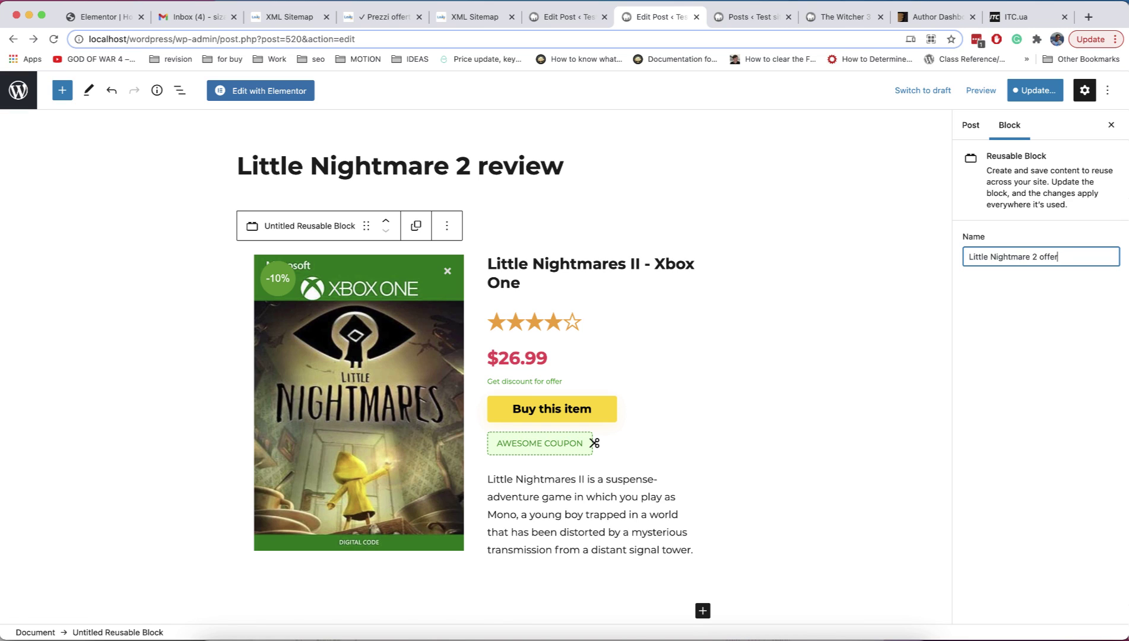
left_click(1034, 97)
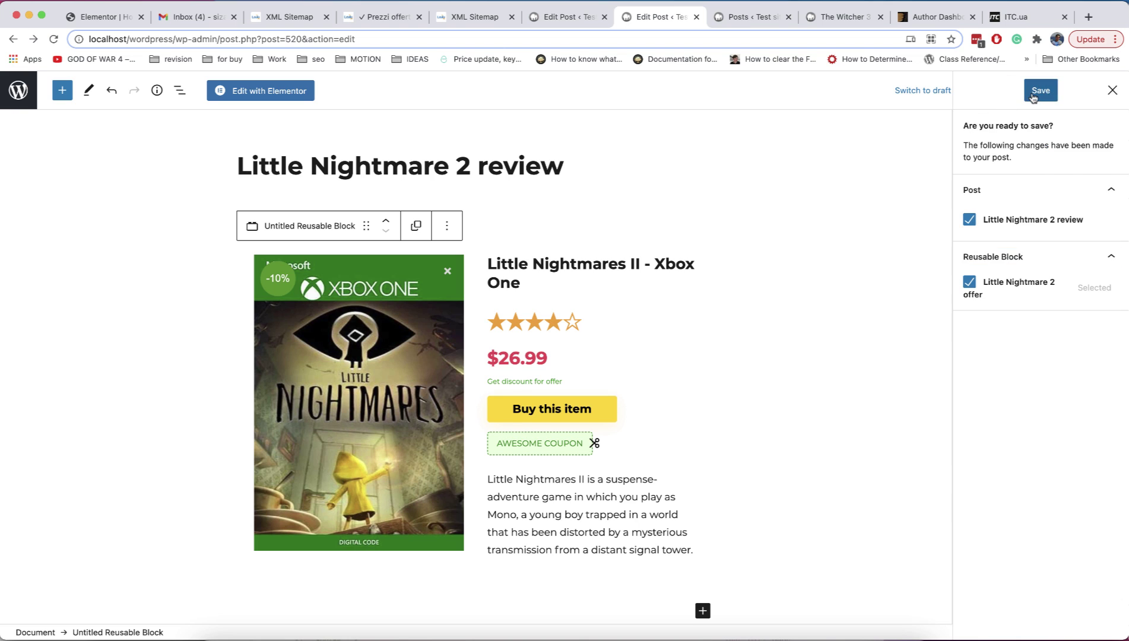
left_click(1036, 91)
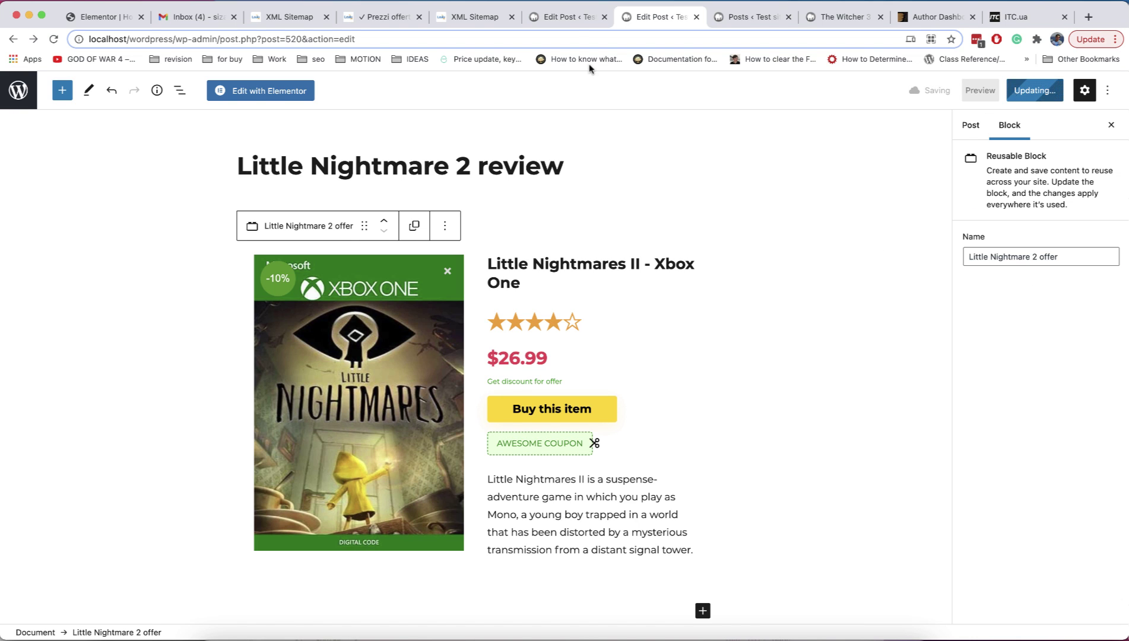
In the Top 10 games of 2021 post, insert the 'Little Nightmare 2 offer' reusable block via /litt.
left_click(566, 19)
type("/")
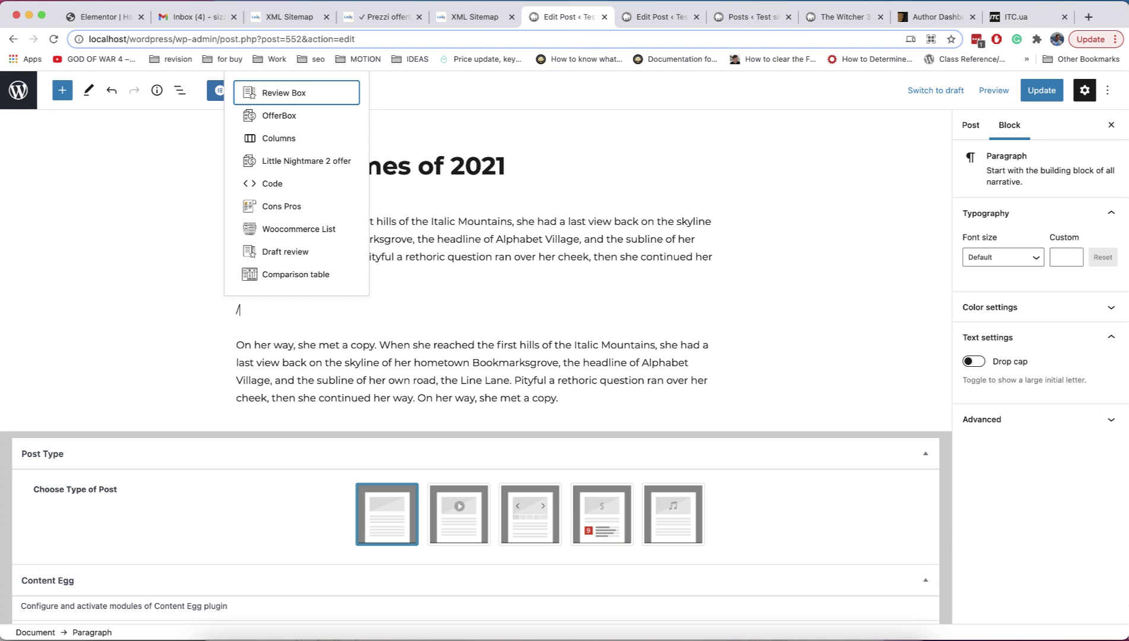
type("litt")
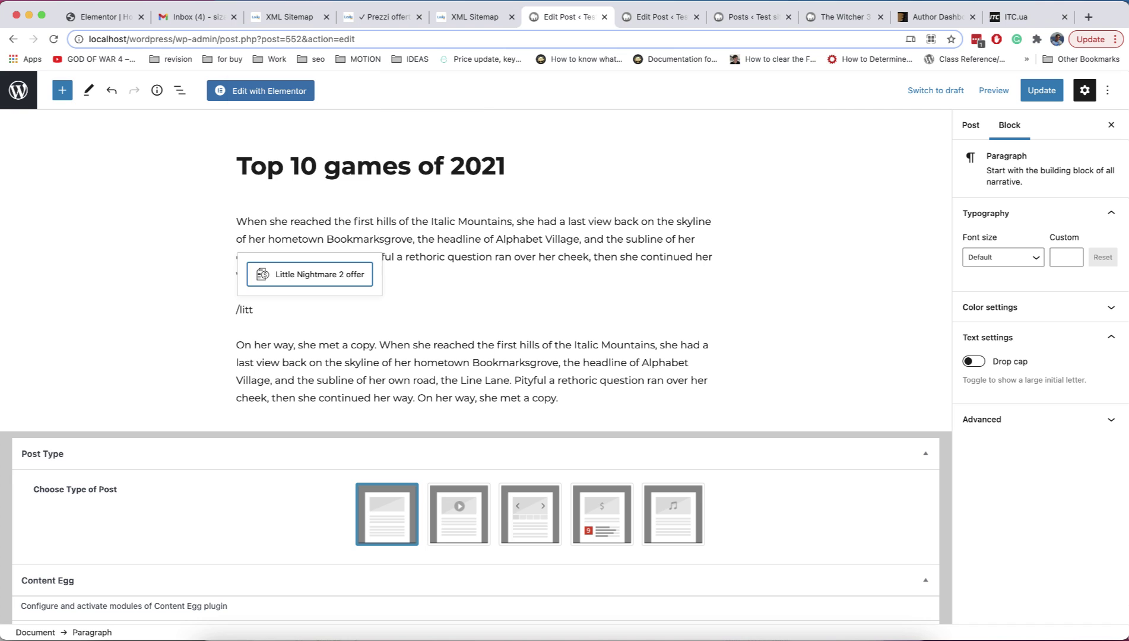
left_click(304, 274)
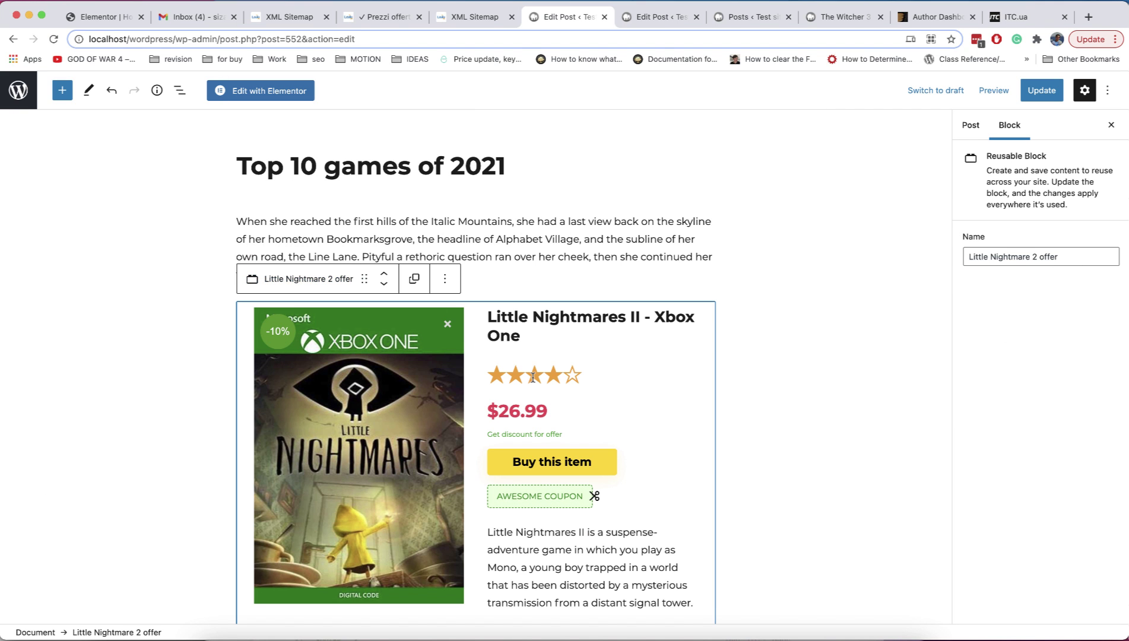
scroll(532, 378, "down", 2)
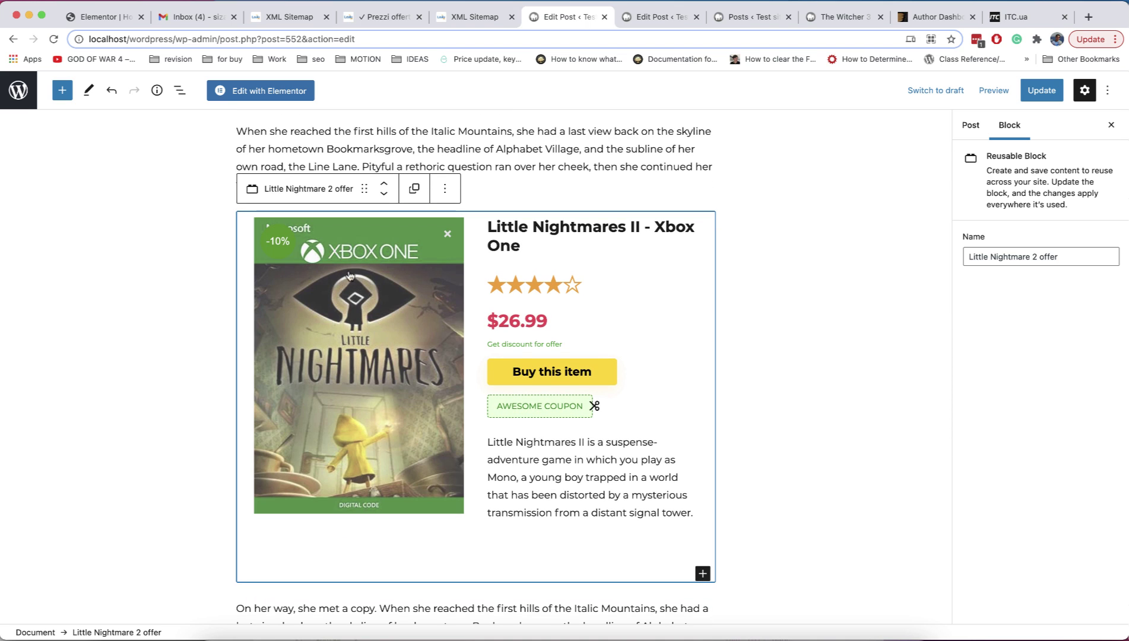
Check the live Top 10 games of 2021 post's Little Nightmares II offer, then return to editing it.
left_click(994, 90)
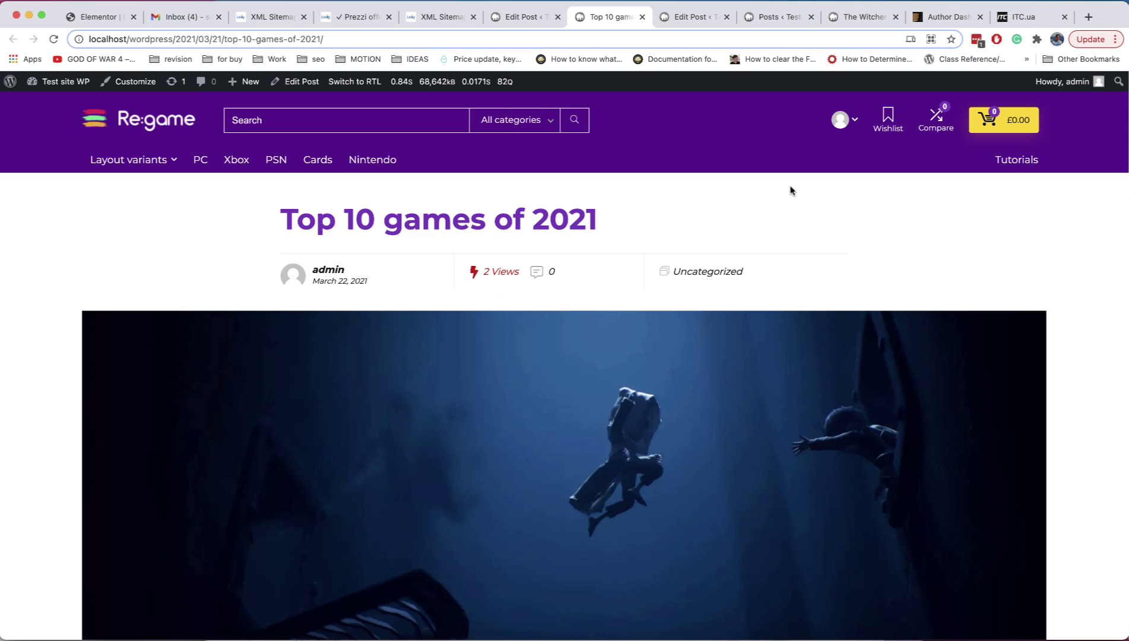
scroll(789, 190, "down", 2)
scroll(790, 190, "down", 10)
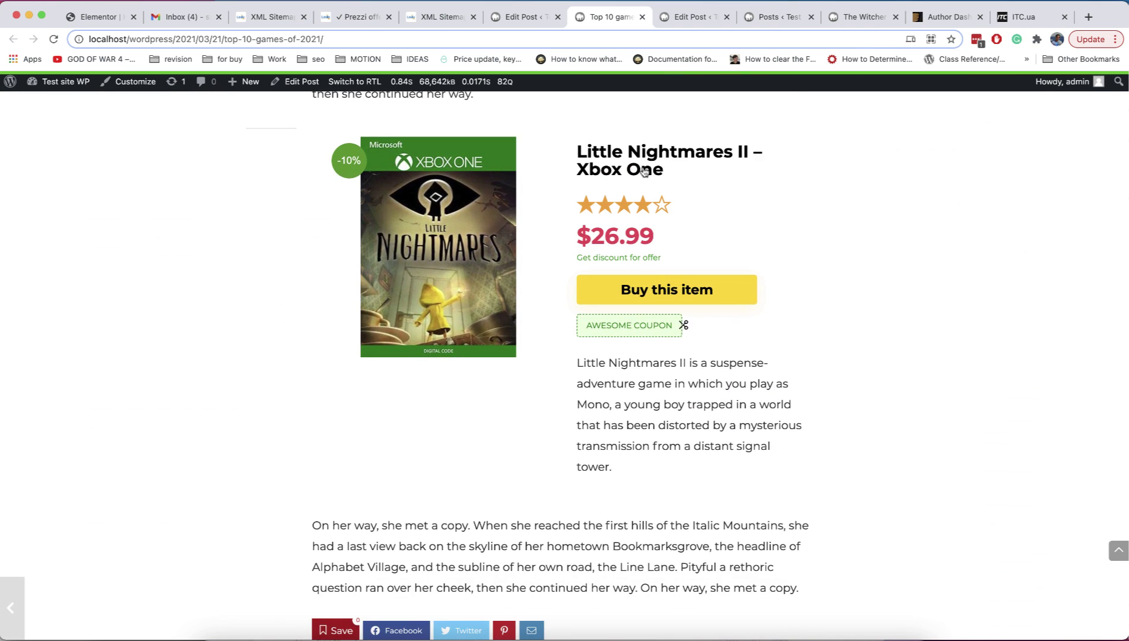
left_click(299, 83)
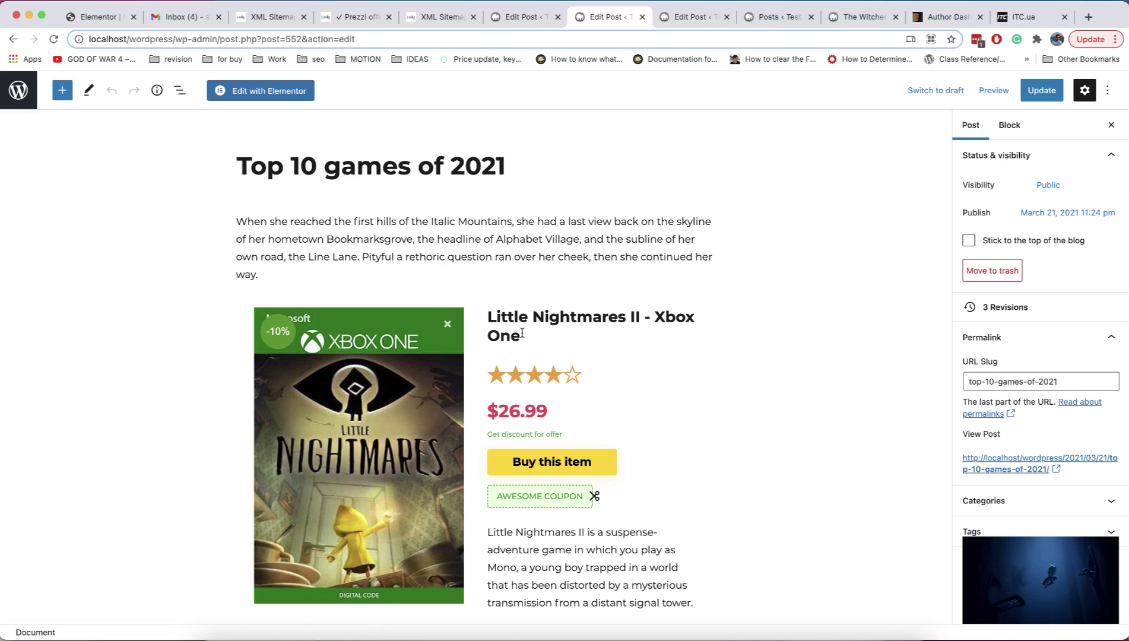
Change the shared offer's price to $25.99 and append 'Changed' to its title.
left_click(522, 333)
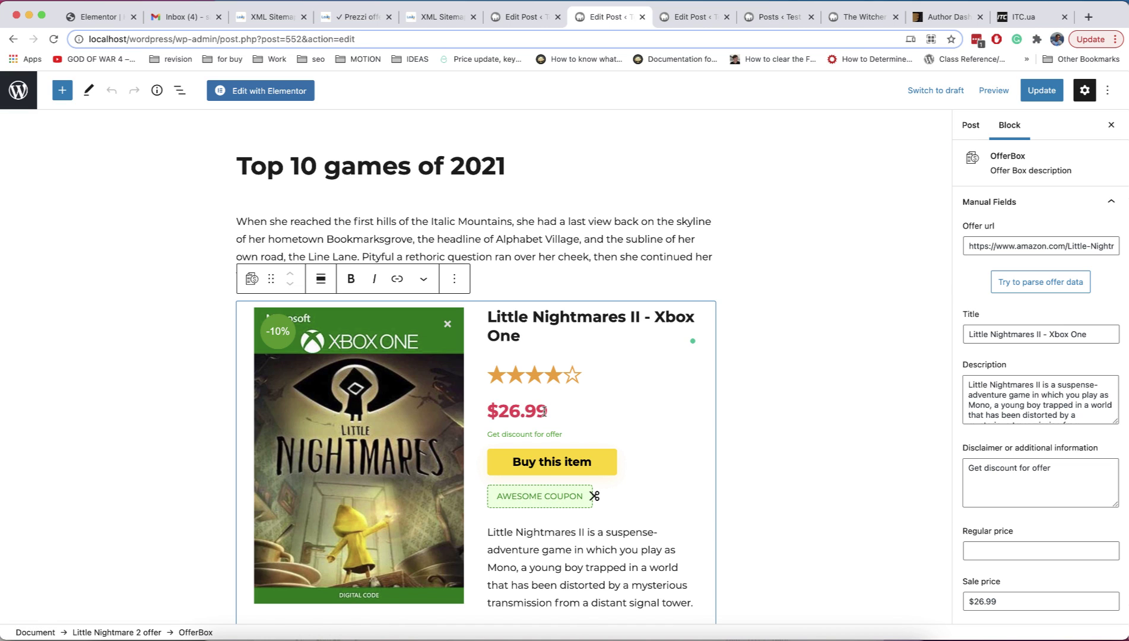
key("BackSpace")
type("5")
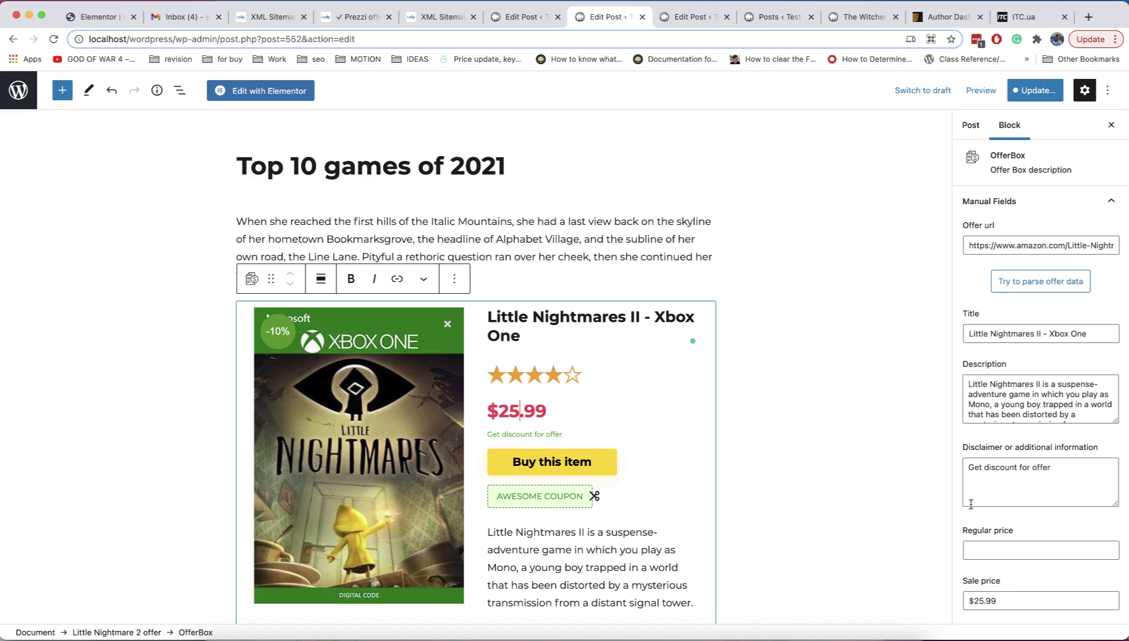
scroll(971, 504, "down", 1)
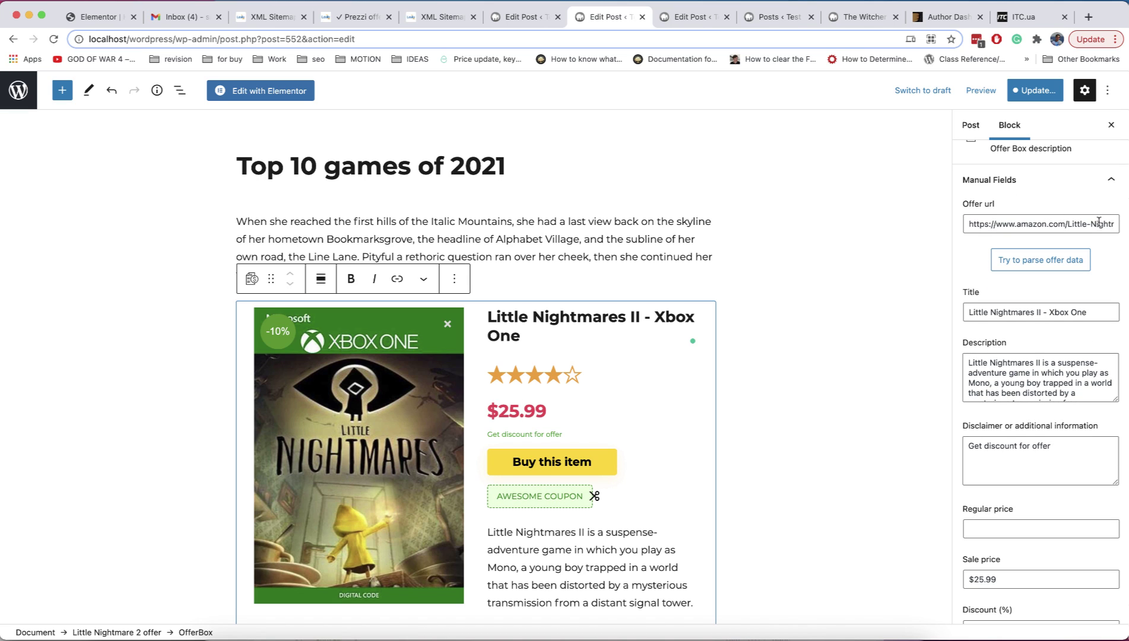
left_click(536, 334)
type("Changed")
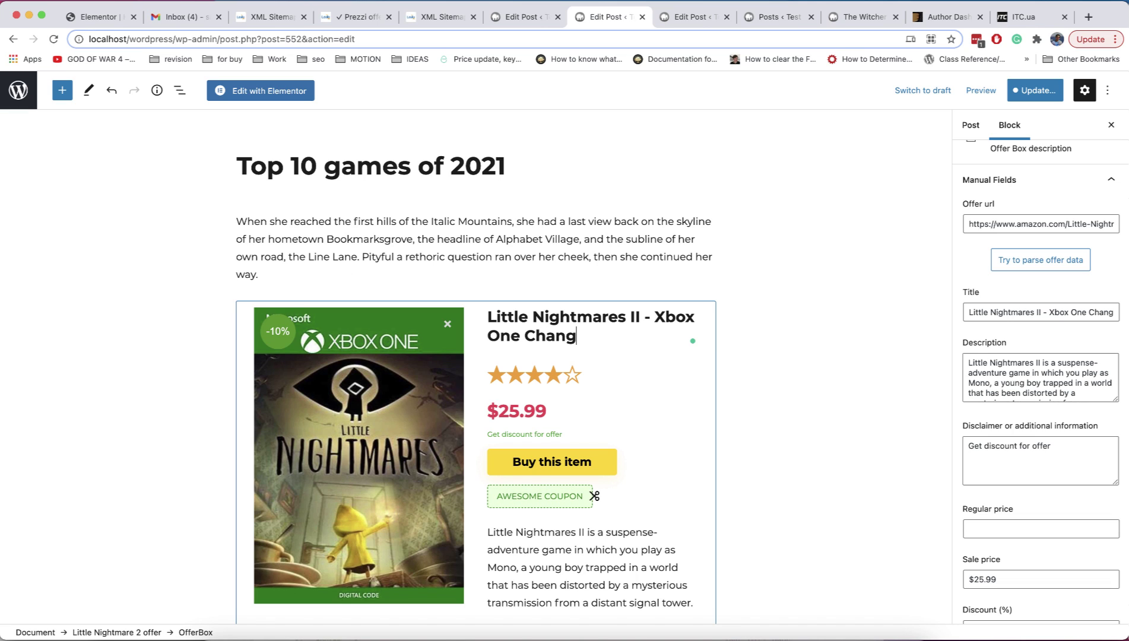
Save the edited reusable offer block and update the post, then go to the review post.
left_click(1037, 92)
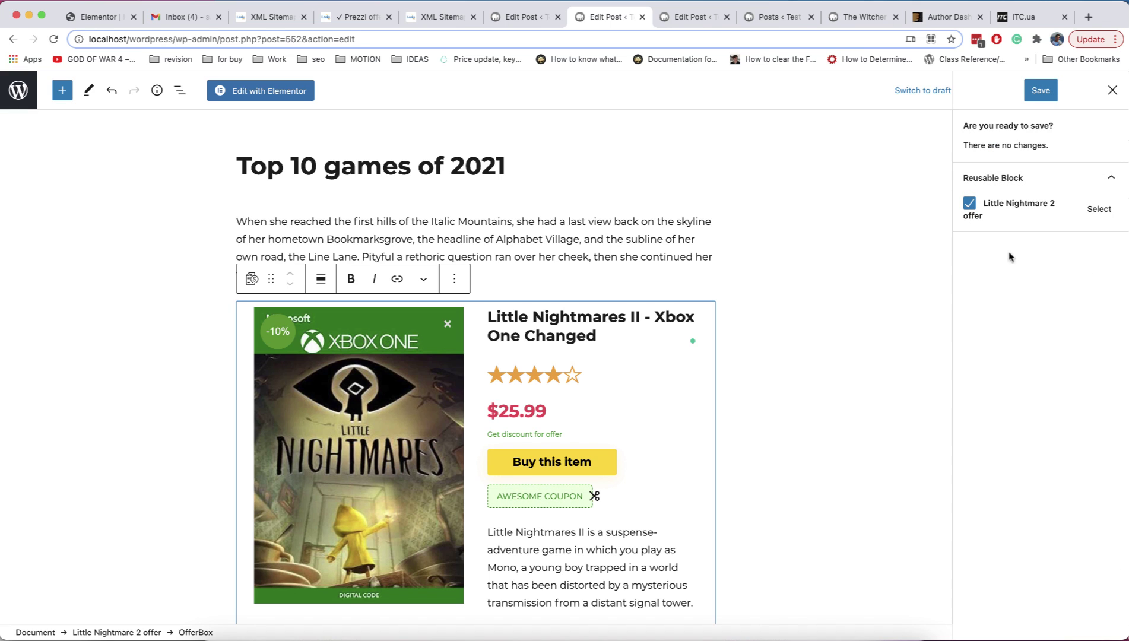
left_click(1040, 94)
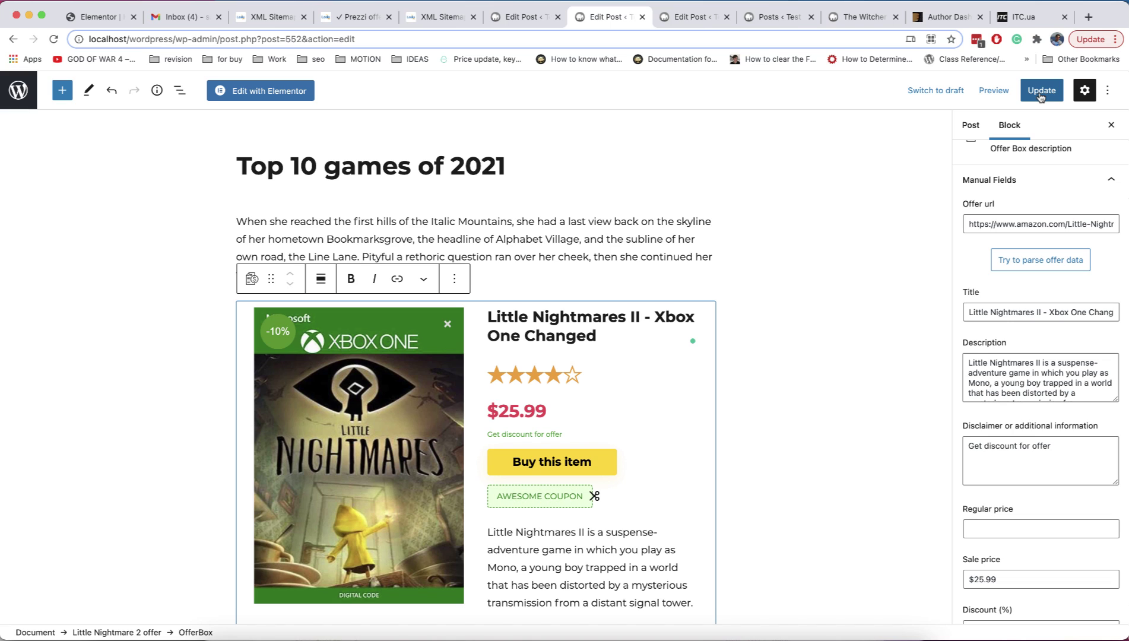
left_click(1040, 93)
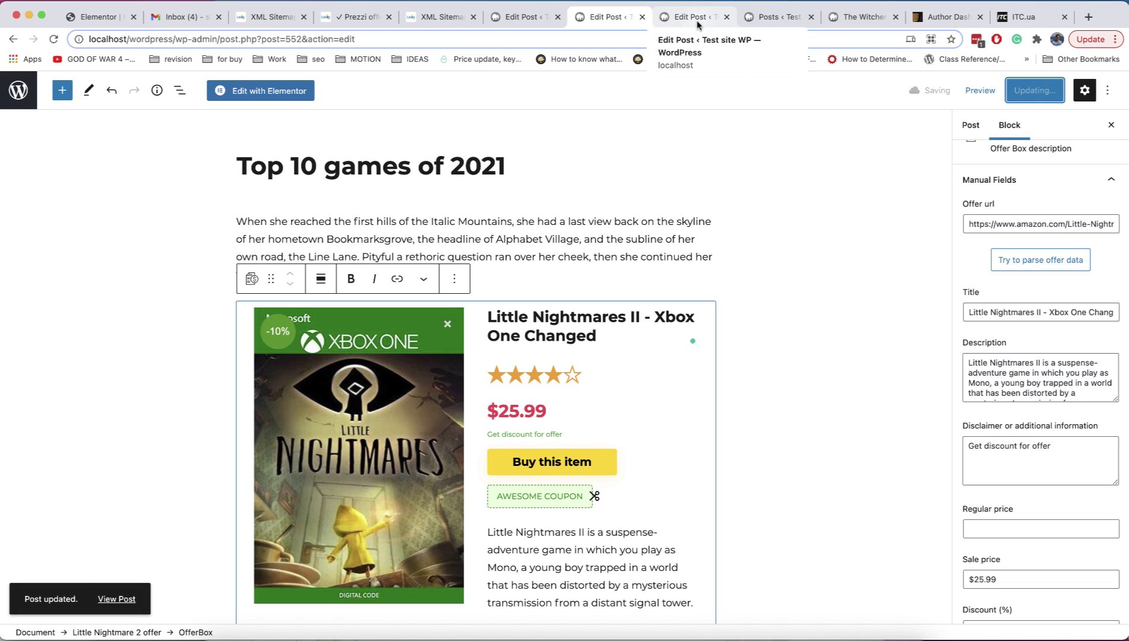
left_click(698, 18)
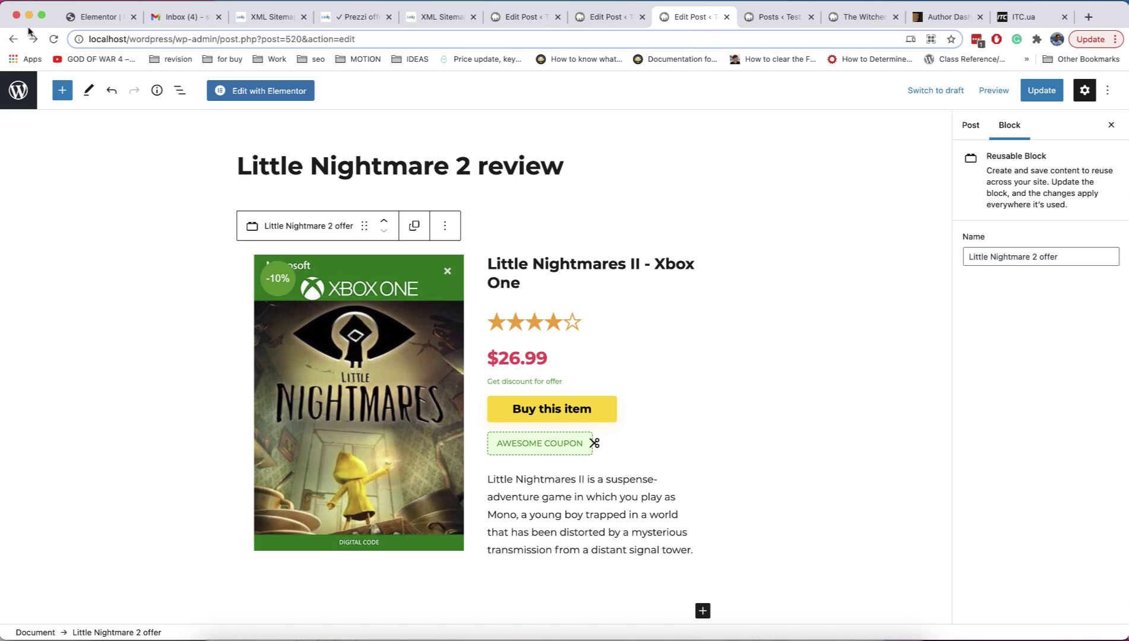
Reload the Little Nightmare 2 review to see the synced 'Xbox One Changed' offer at $25.99.
left_click(48, 39)
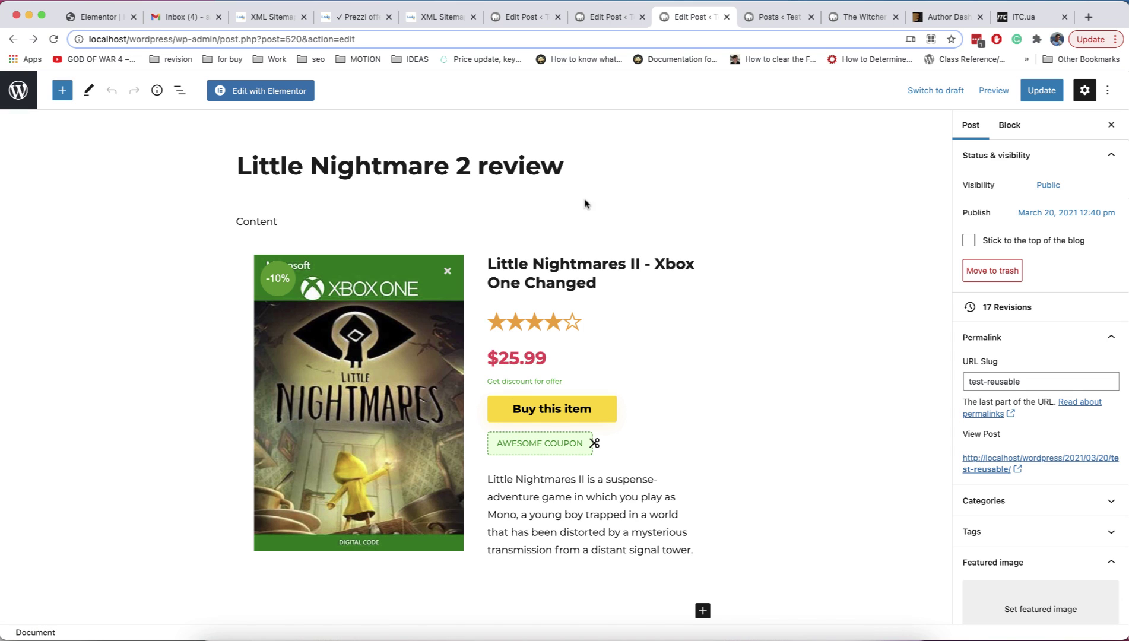
In the Top 10 games post, select the Little Nightmare 2 offer reusable block and go to Manage Reusable blocks.
left_click(615, 18)
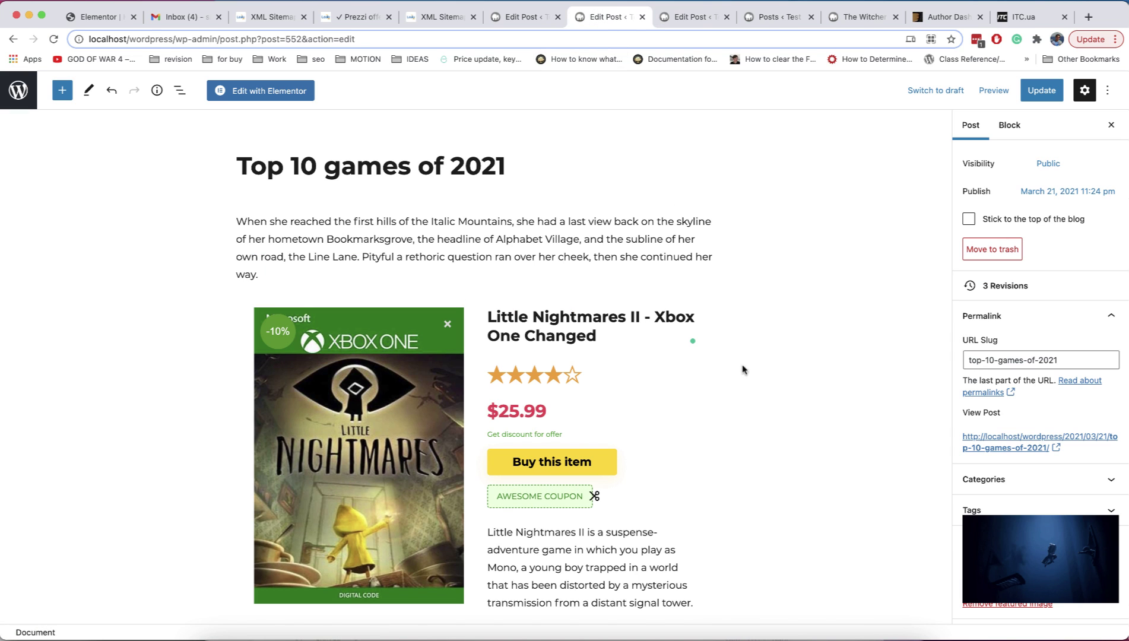
left_click(586, 361)
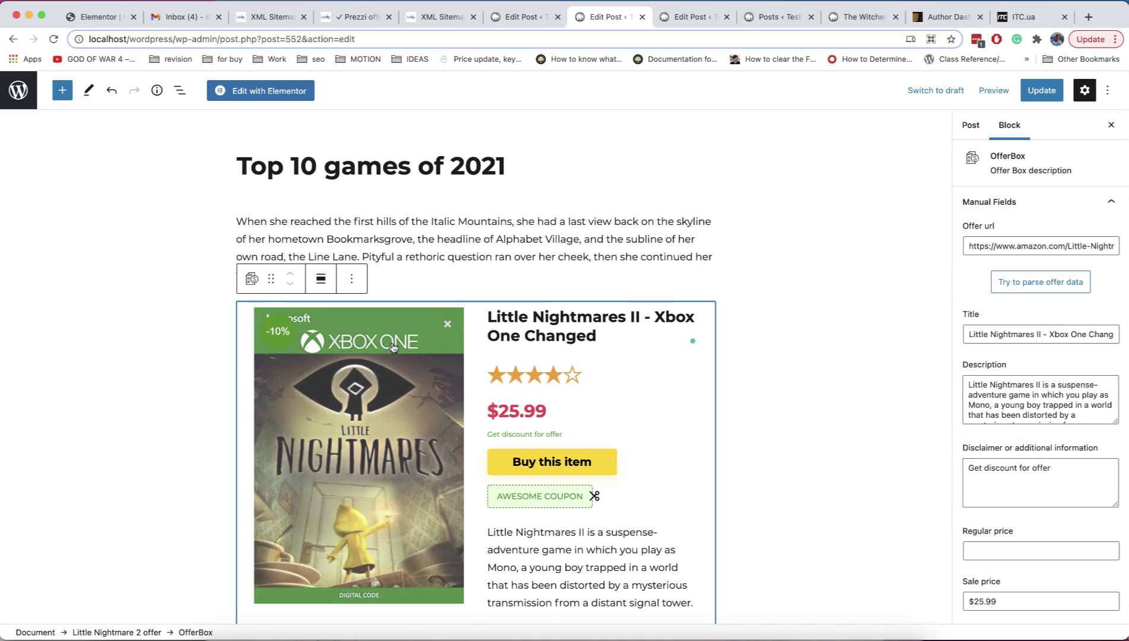
mouse_move(254, 286)
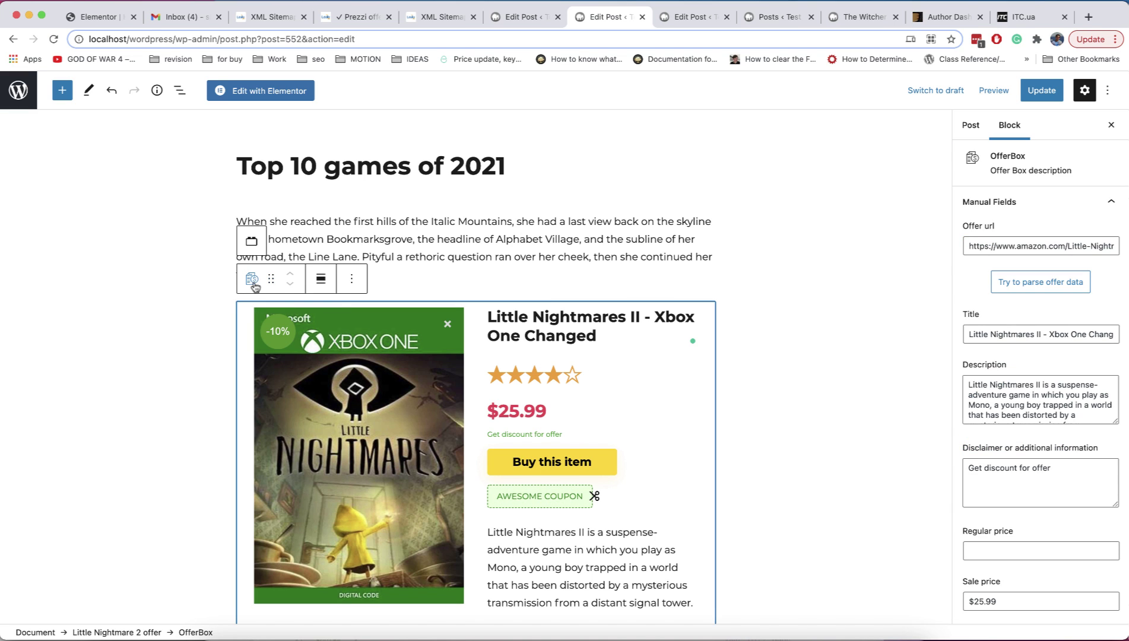
left_click(251, 244)
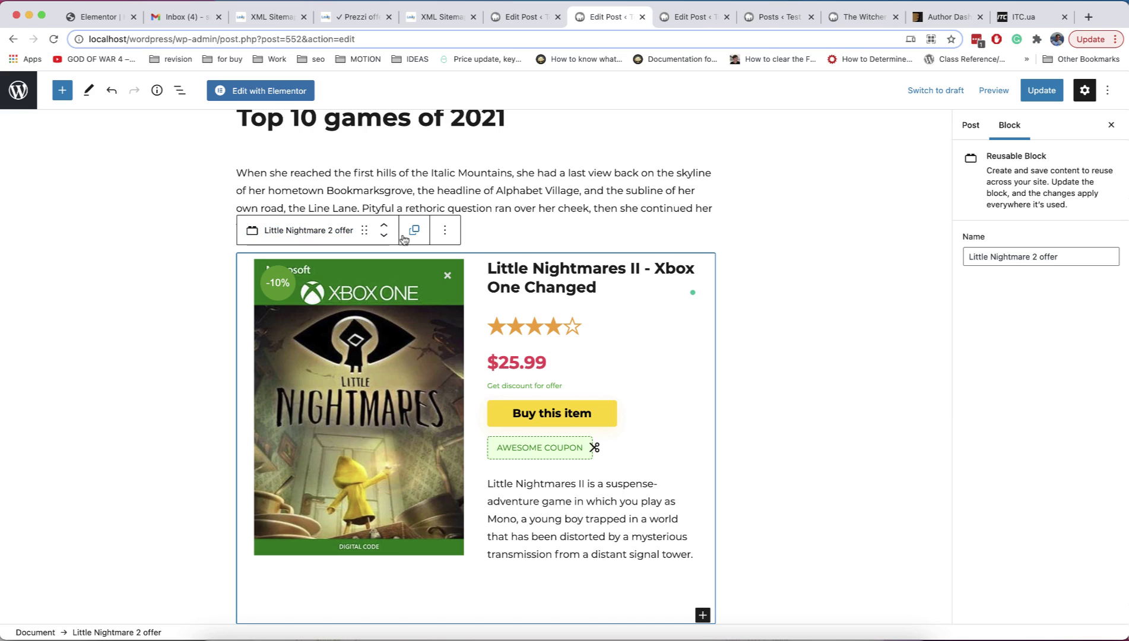
left_click(446, 231)
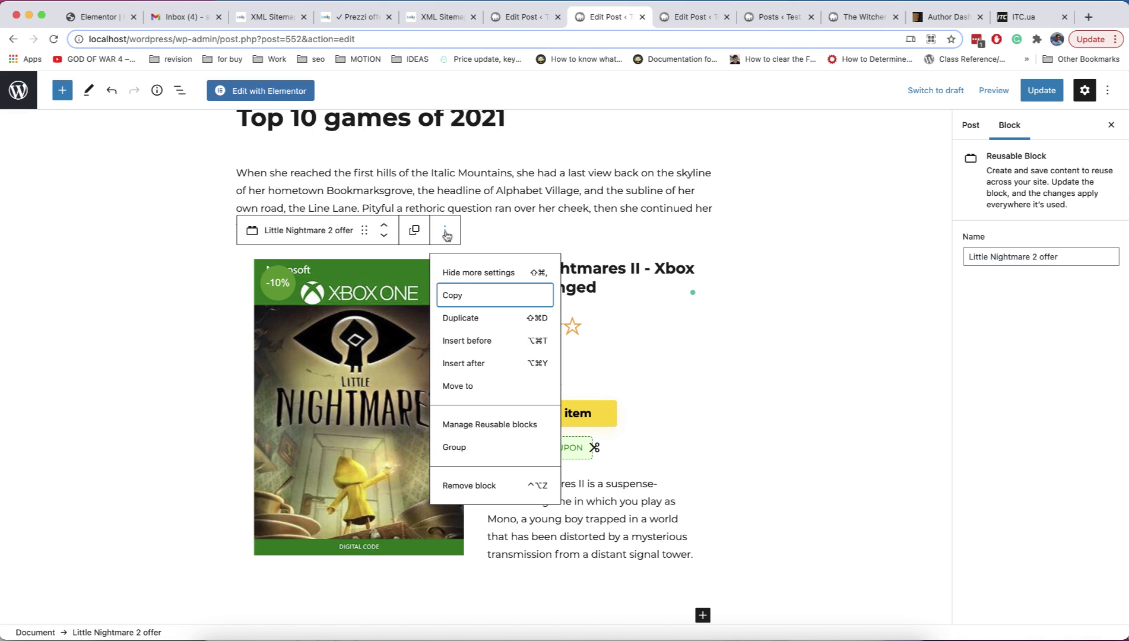
left_click(492, 425)
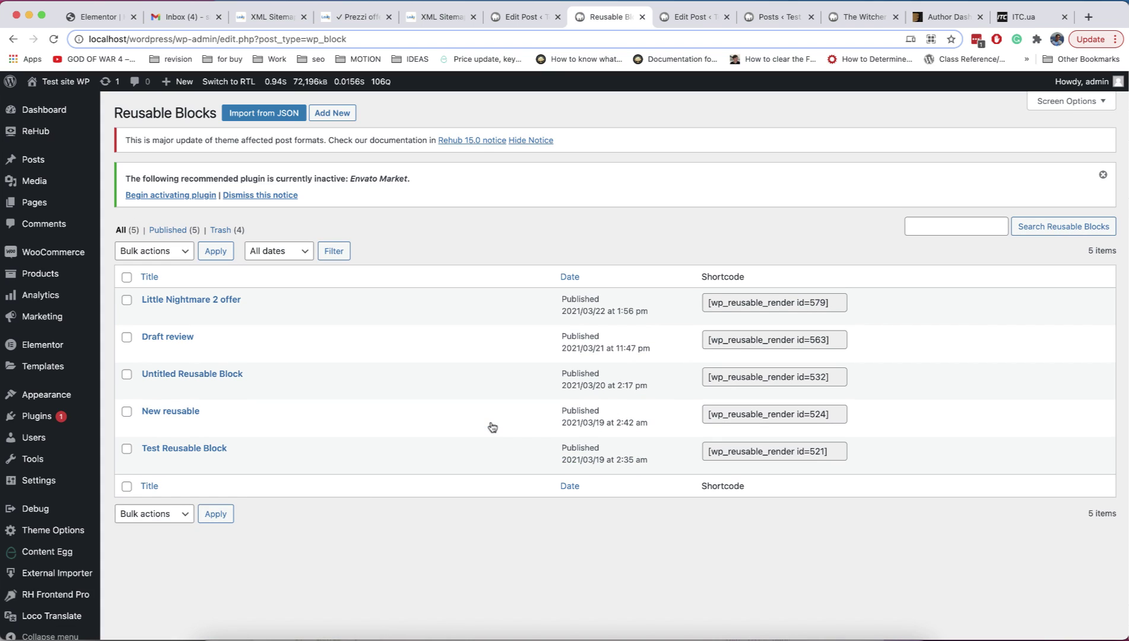
Select the Little Nightmare 2 offer's shortcode [wp_reusable_render id=579] in the Reusable Blocks list.
scroll(478, 215, "down", 1)
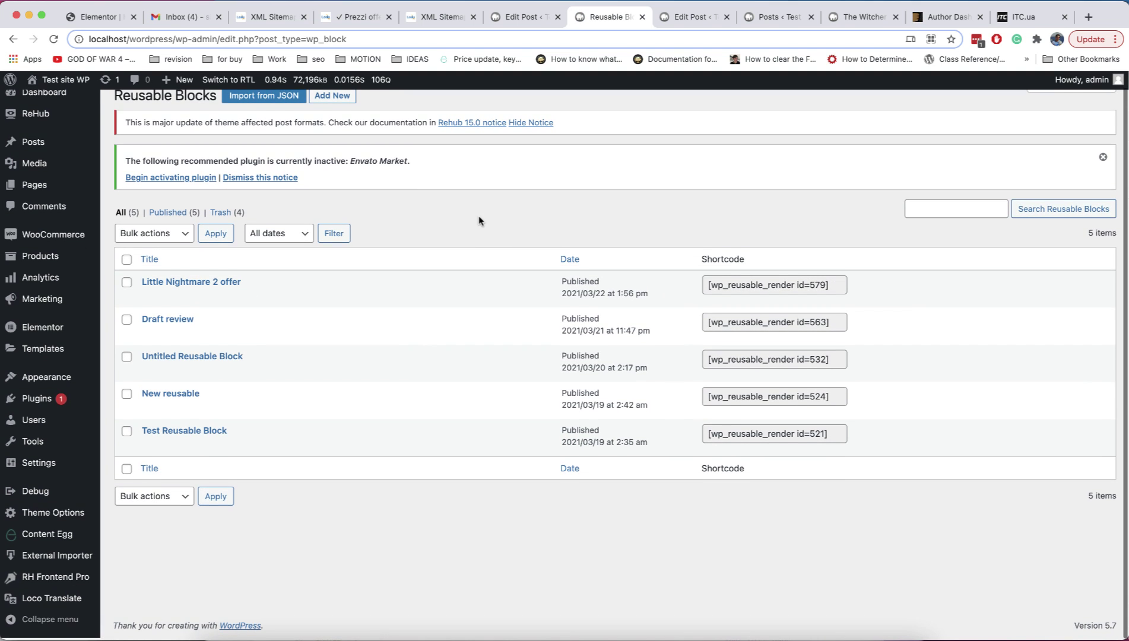
scroll(482, 242, "up", 1)
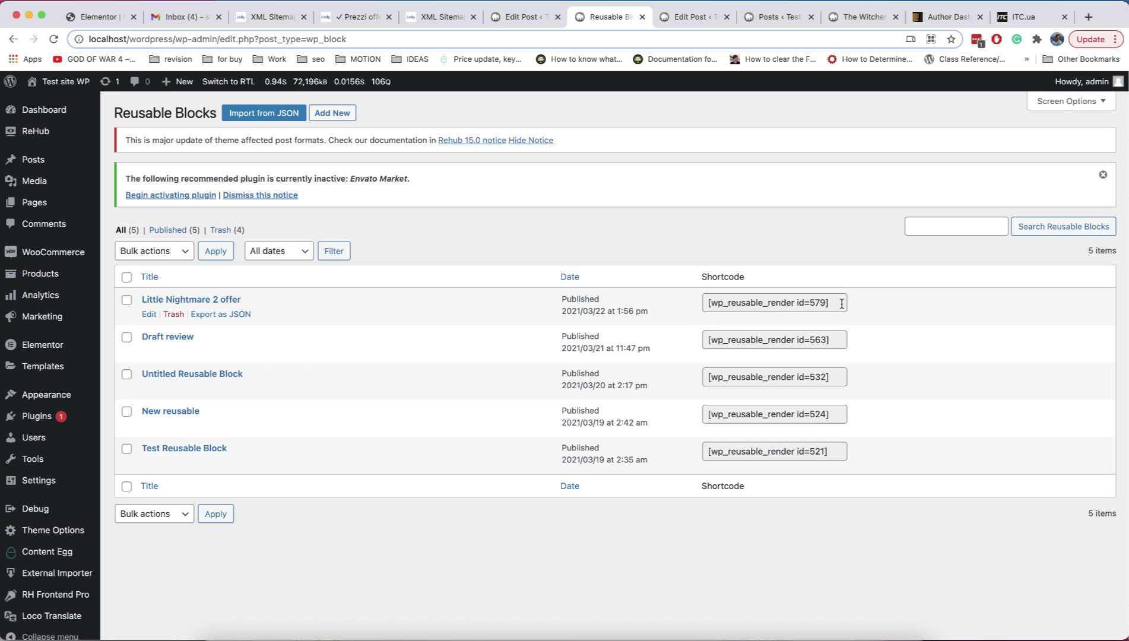
left_click_drag(842, 303, 702, 302)
key("ctrl+c")
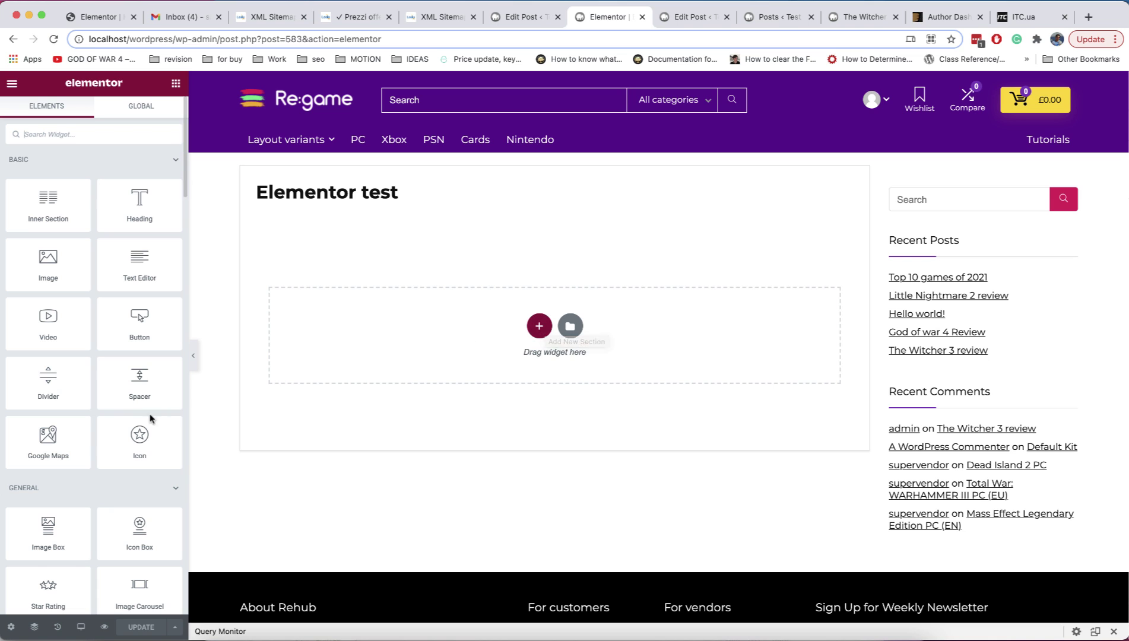
Add a Shortcode widget to the Elementor test page and paste [wp_reusable_render id=579] into it.
scroll(95, 416, "down", 5)
scroll(96, 416, "down", 5)
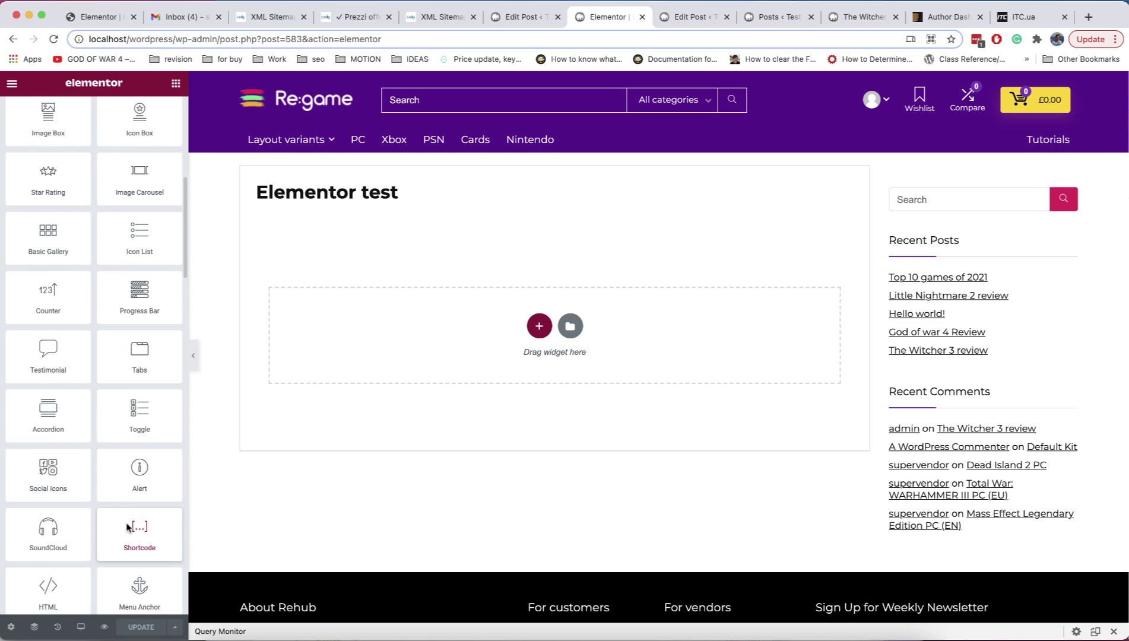
left_click_drag(127, 528, 380, 338)
left_click_drag(380, 339, 379, 337)
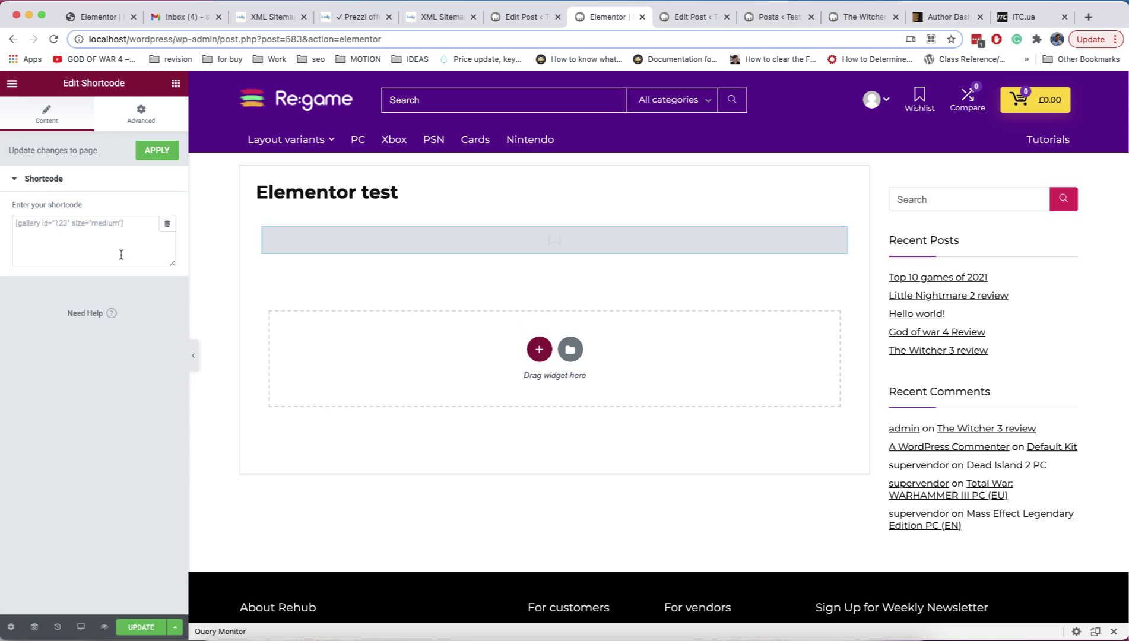
left_click(98, 225)
key("ctrl+v")
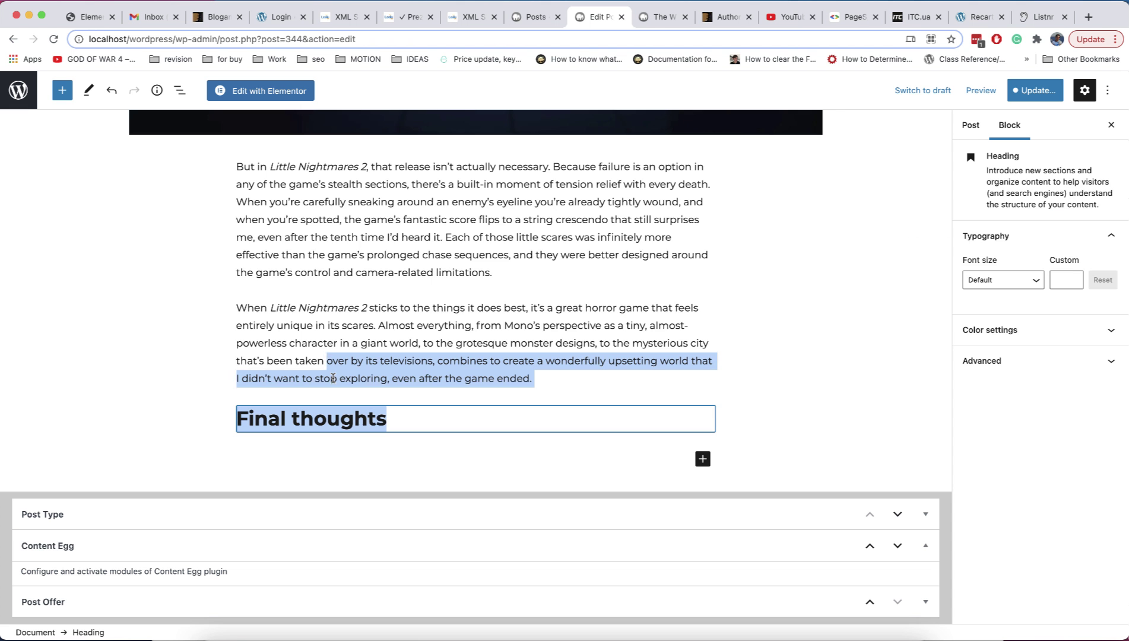
left_click_drag(265, 361, 235, 169)
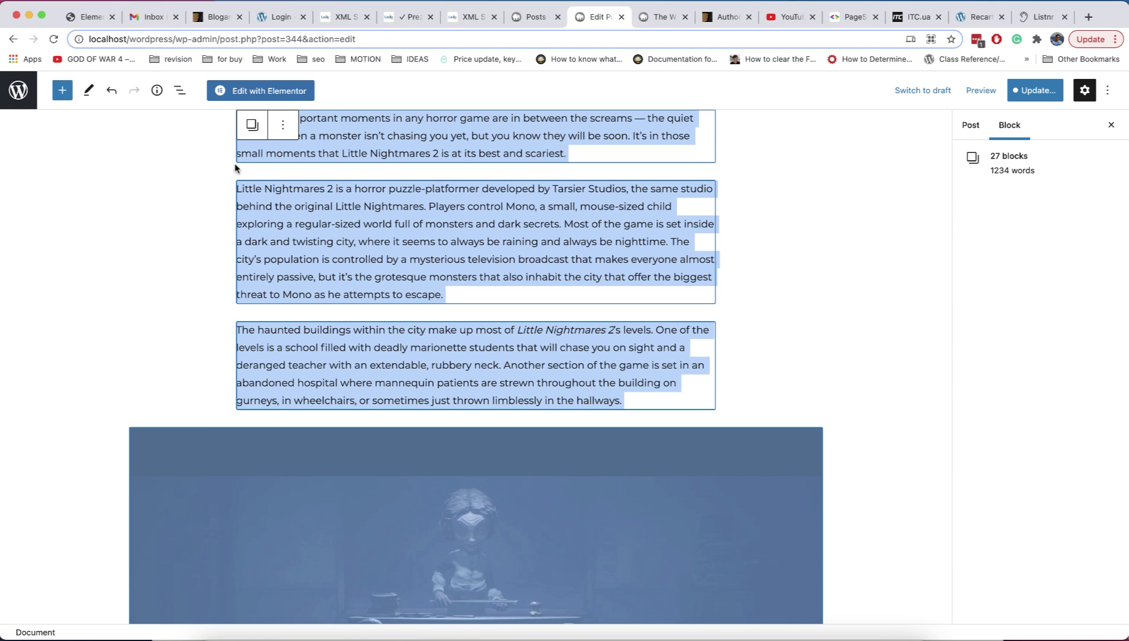
Save the review's selected body blocks as the reusable block 'Page draft' and update the post.
scroll(356, 220, "up", 3)
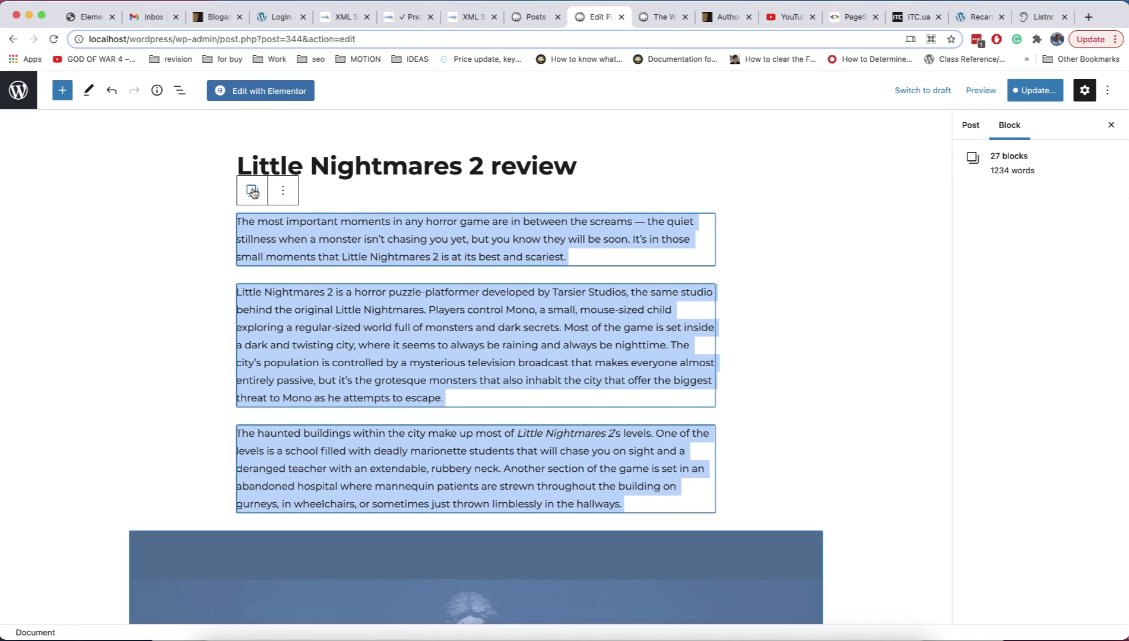
left_click(283, 191)
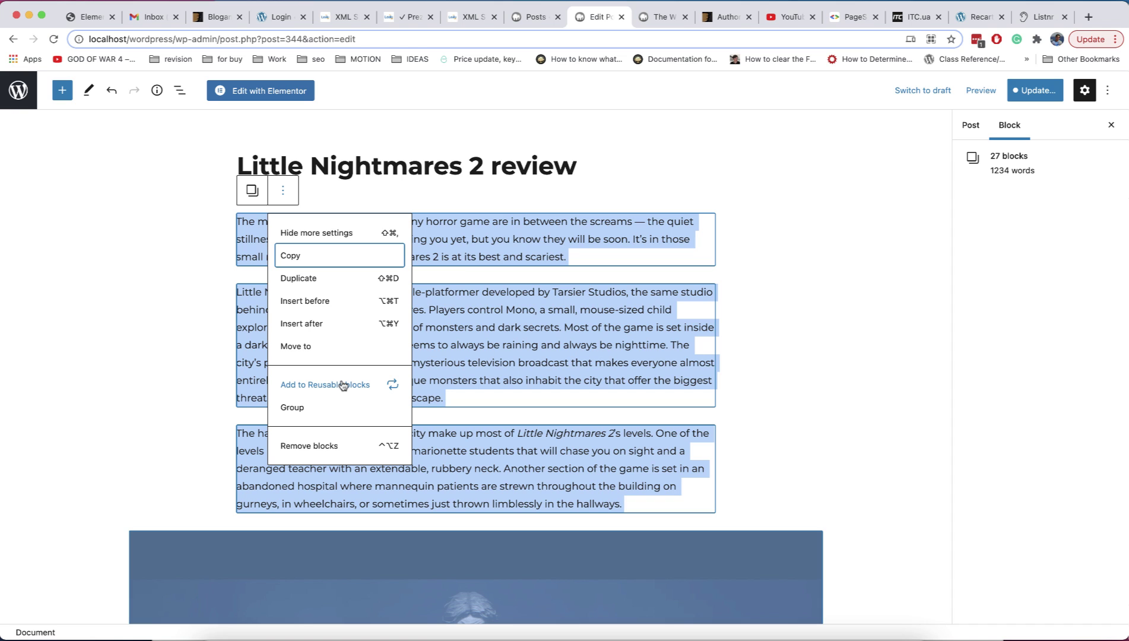
key("Escape")
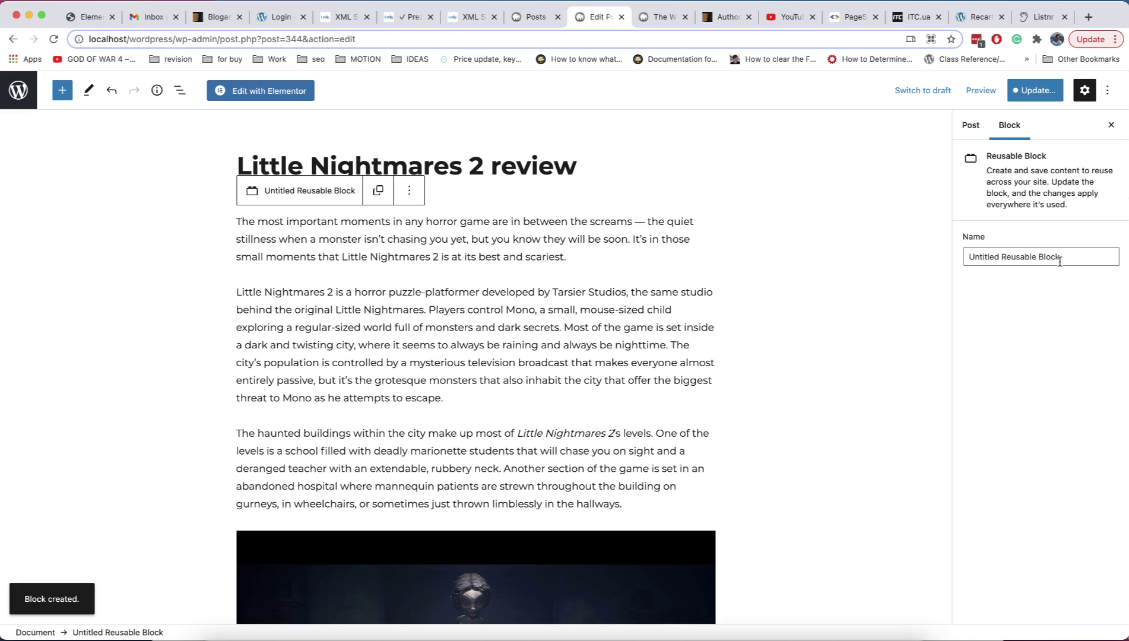
left_click_drag(1060, 262, 912, 261)
type("Page draft")
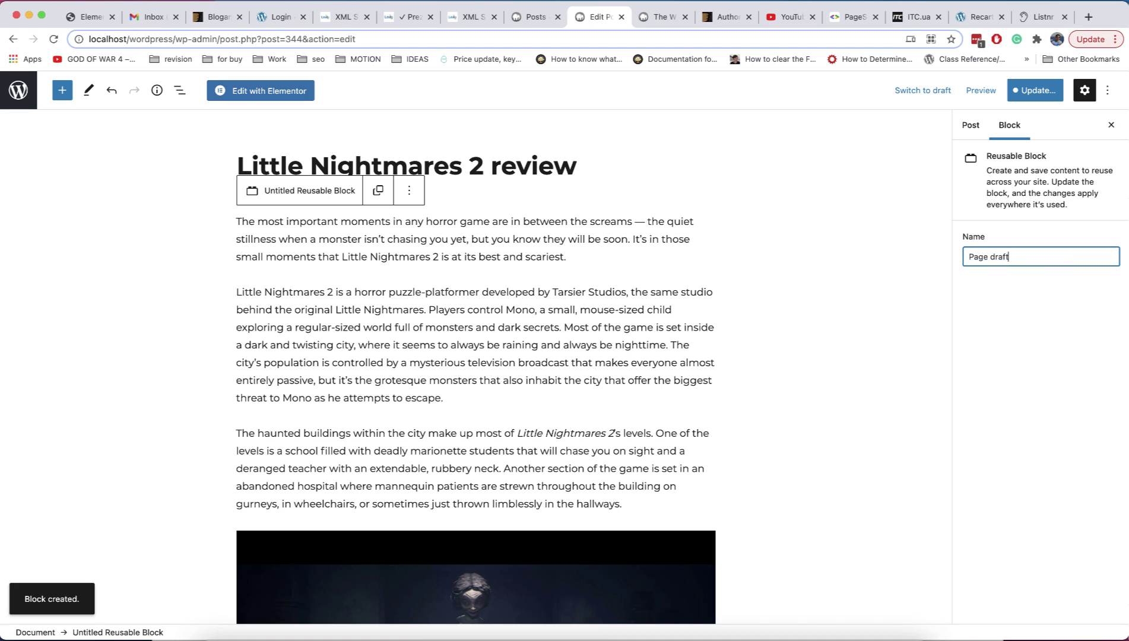
left_click(1036, 91)
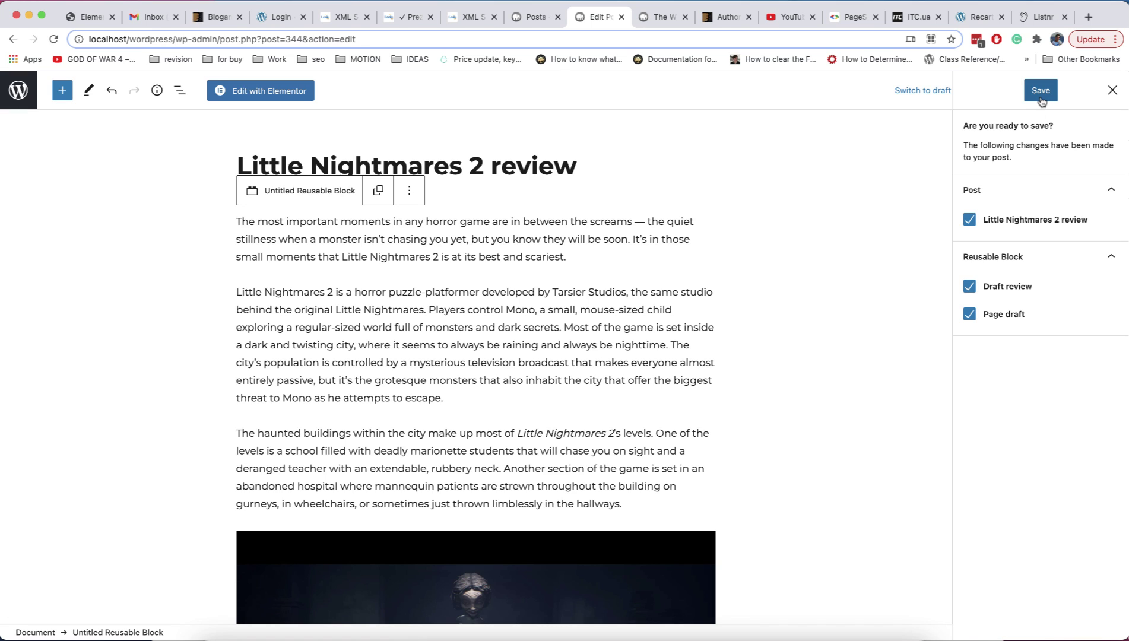
left_click(1040, 95)
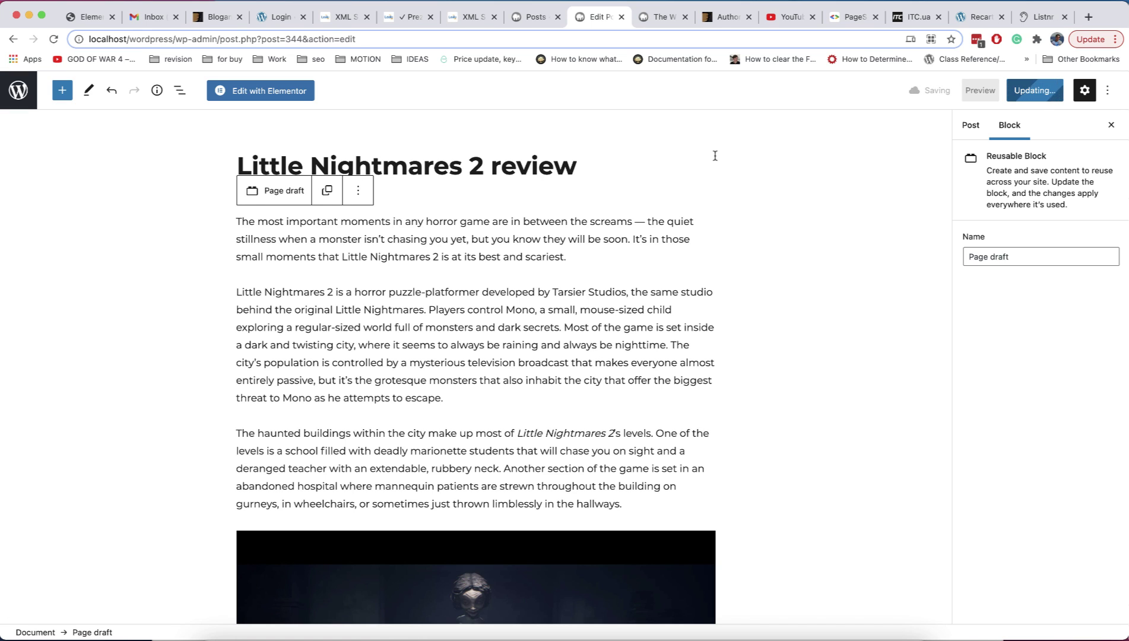
left_click(30, 104)
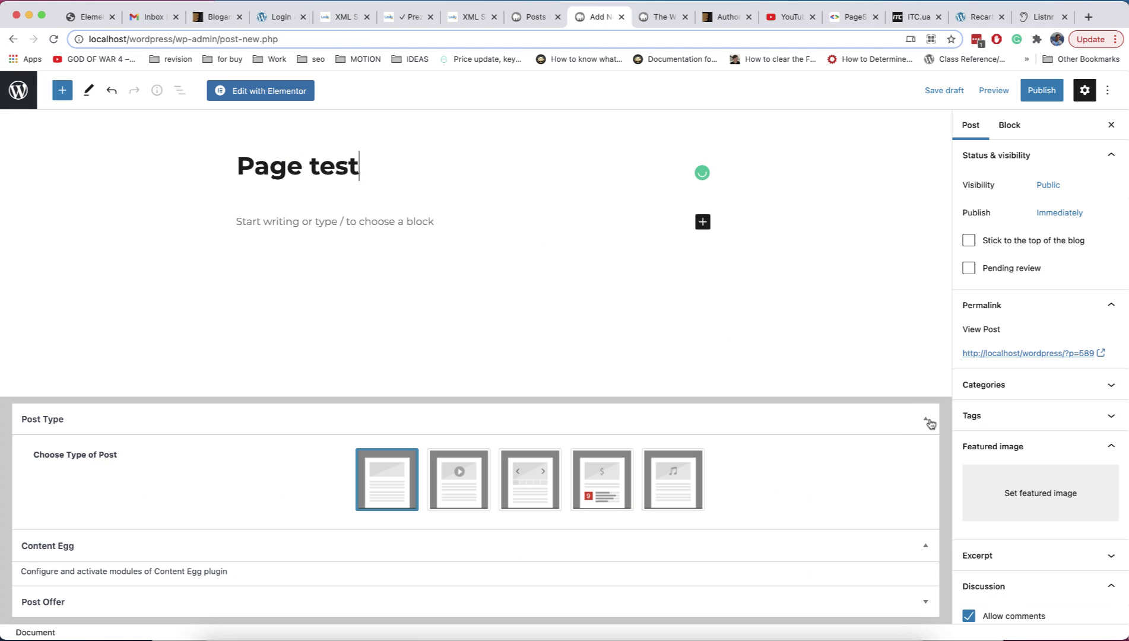
Collapse Post Type and show the inserter's Reusable tab, listing six blocks including 'Page draft'.
left_click(927, 420)
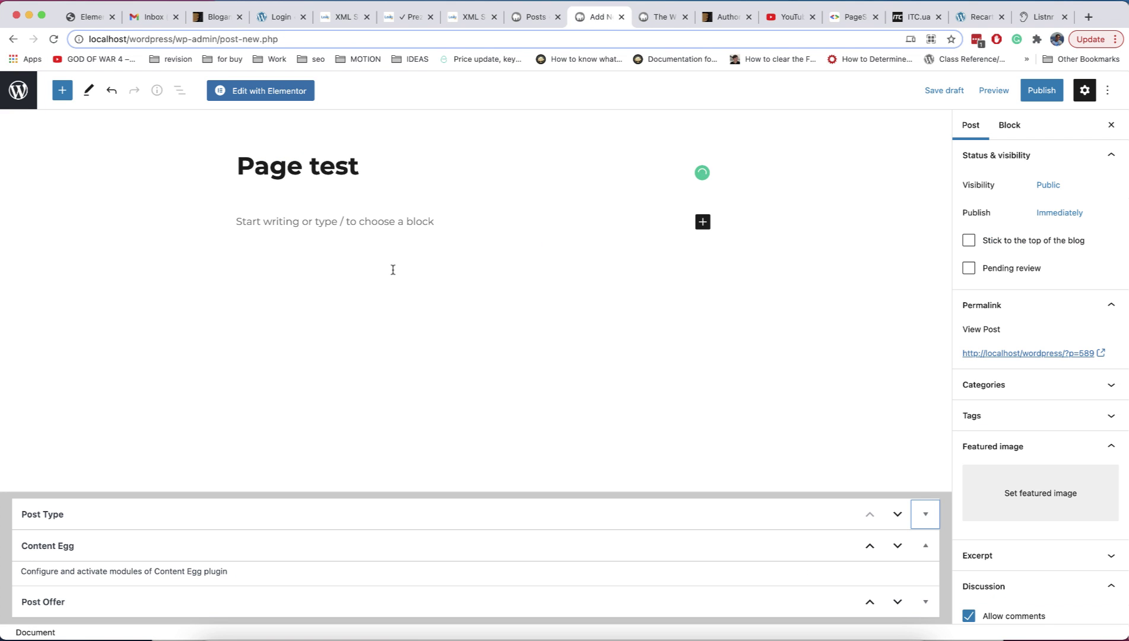
left_click(63, 95)
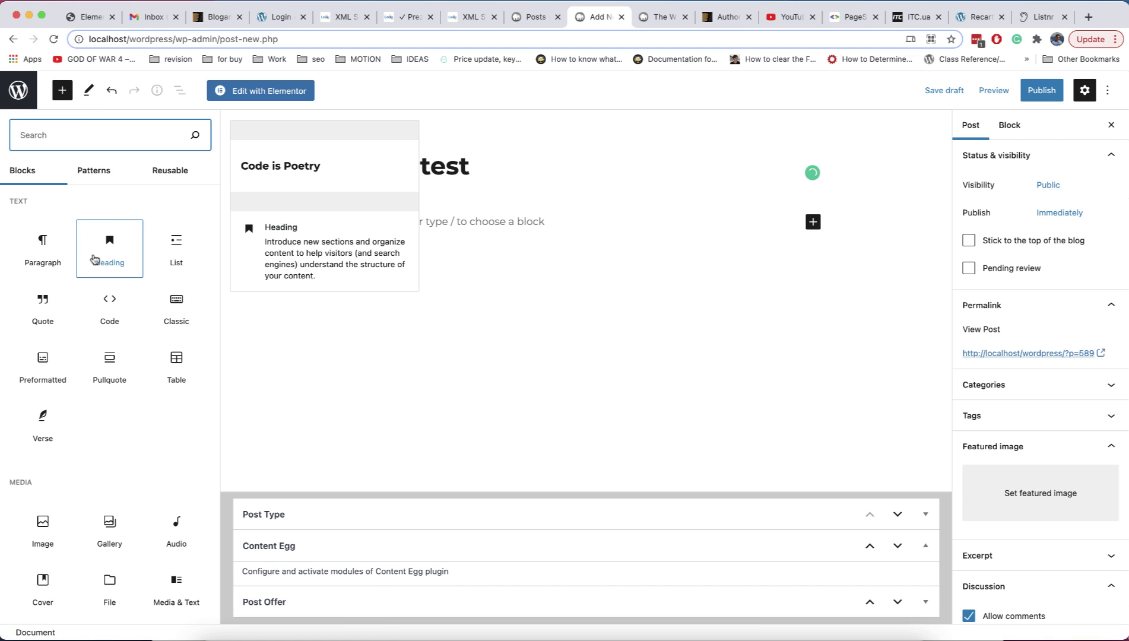
left_click(165, 177)
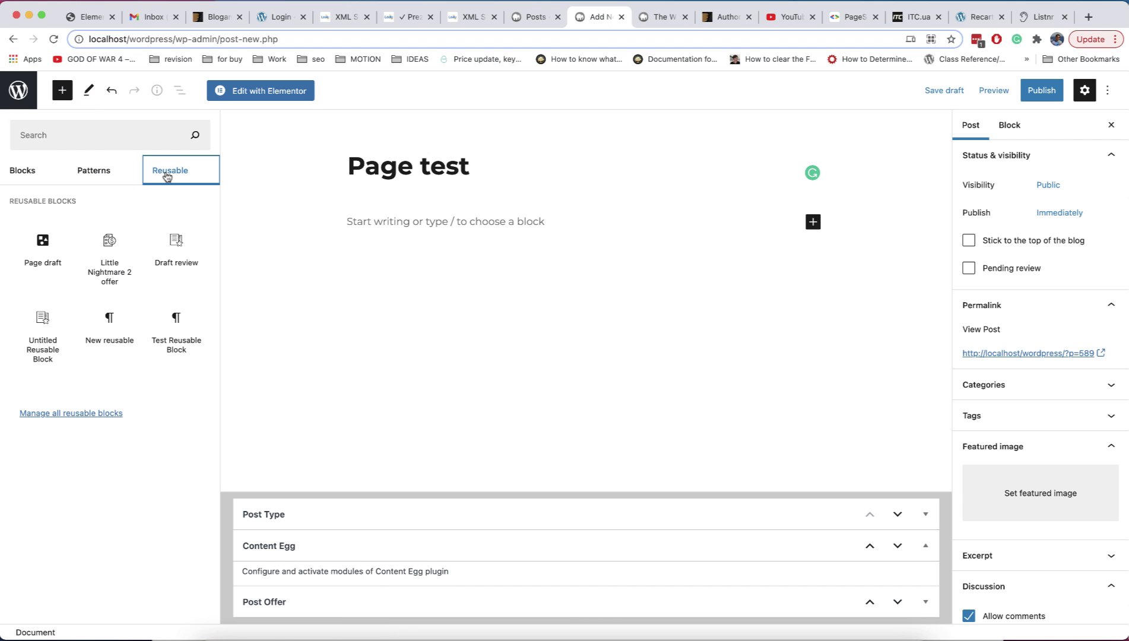
mouse_move(110, 248)
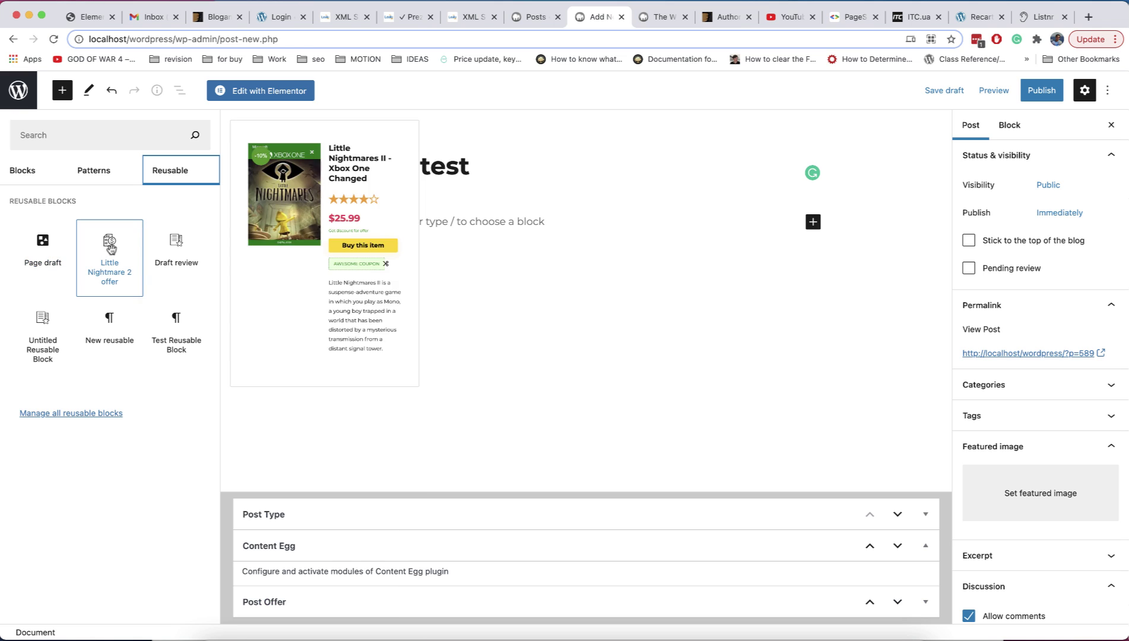
mouse_move(114, 321)
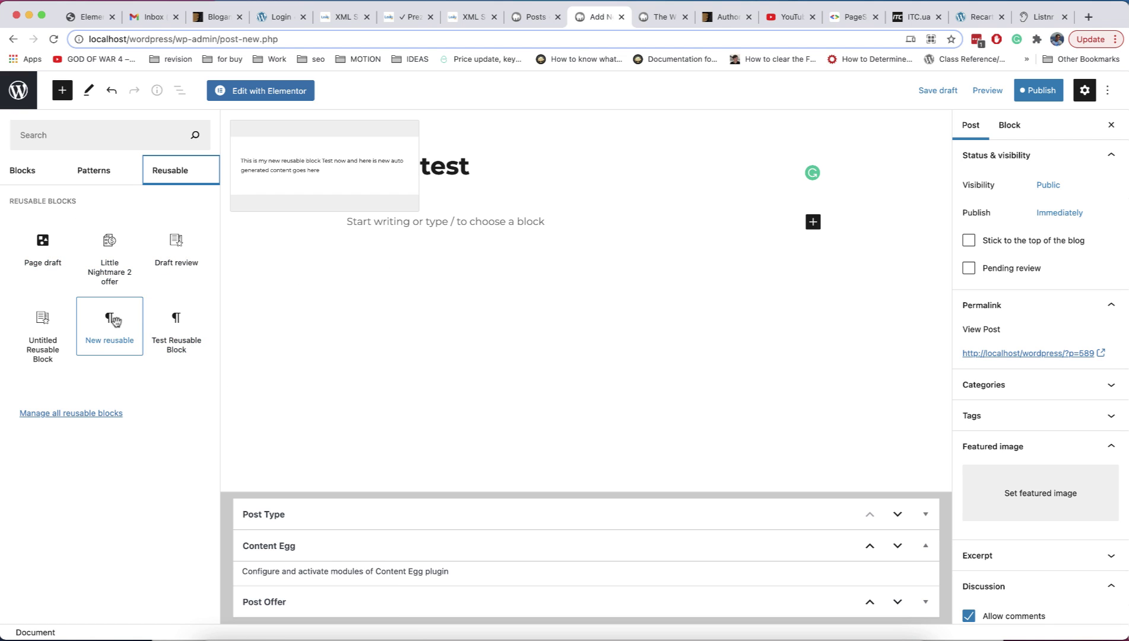
mouse_move(42, 257)
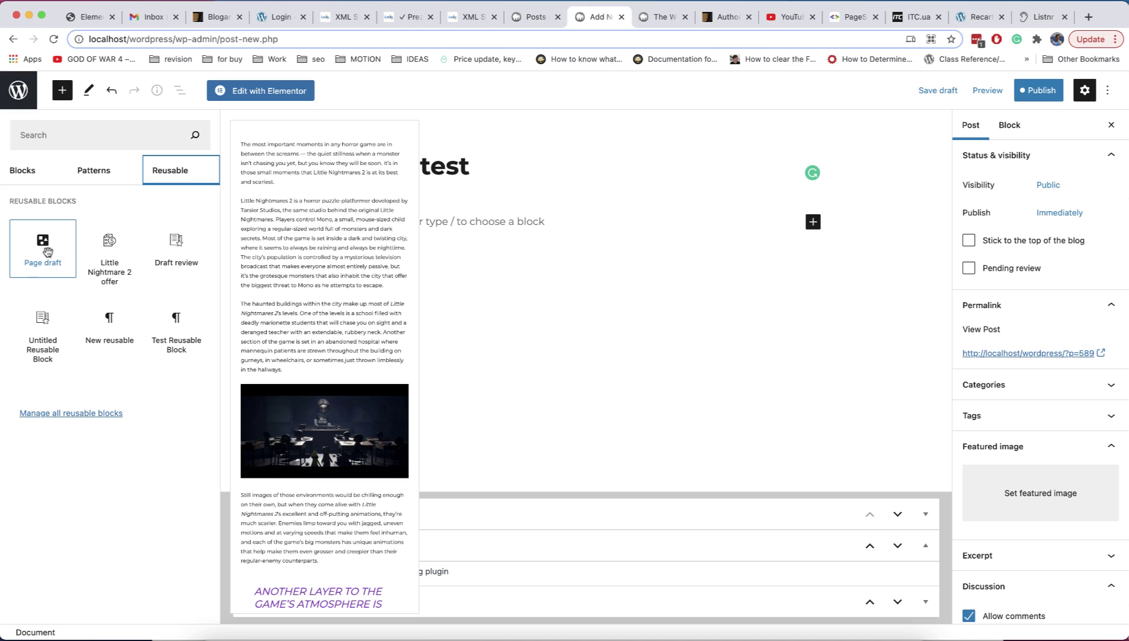
Insert the 'Page draft' reusable block (Little Nightmares 2 review) and convert it to regular blocks.
left_click(48, 252)
scroll(361, 344, "down", 5)
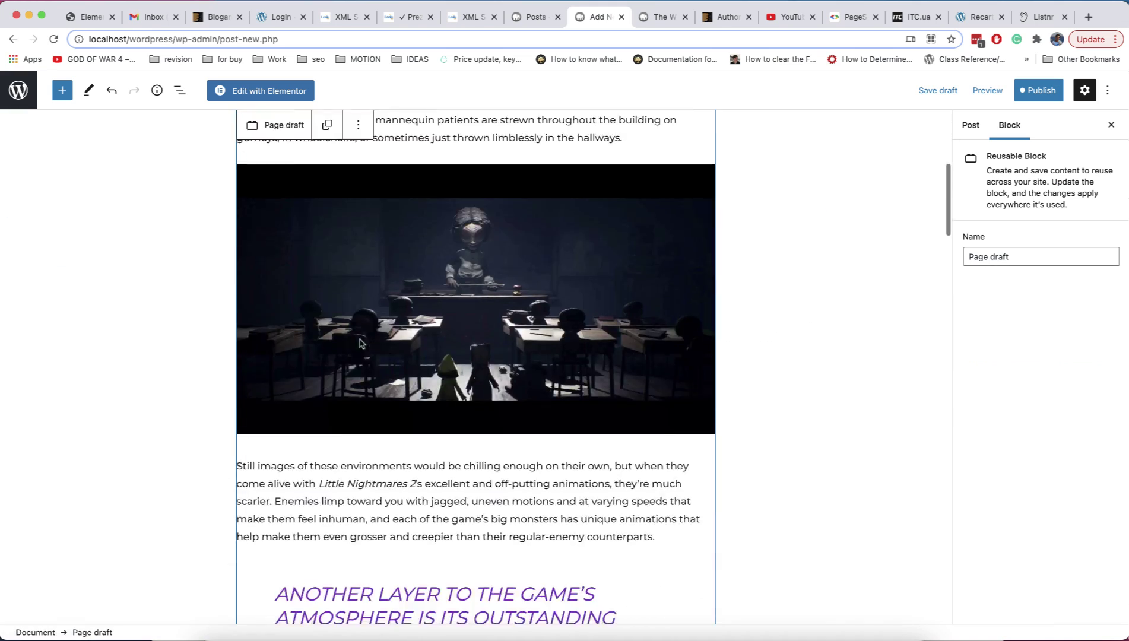
scroll(361, 343, "down", 20)
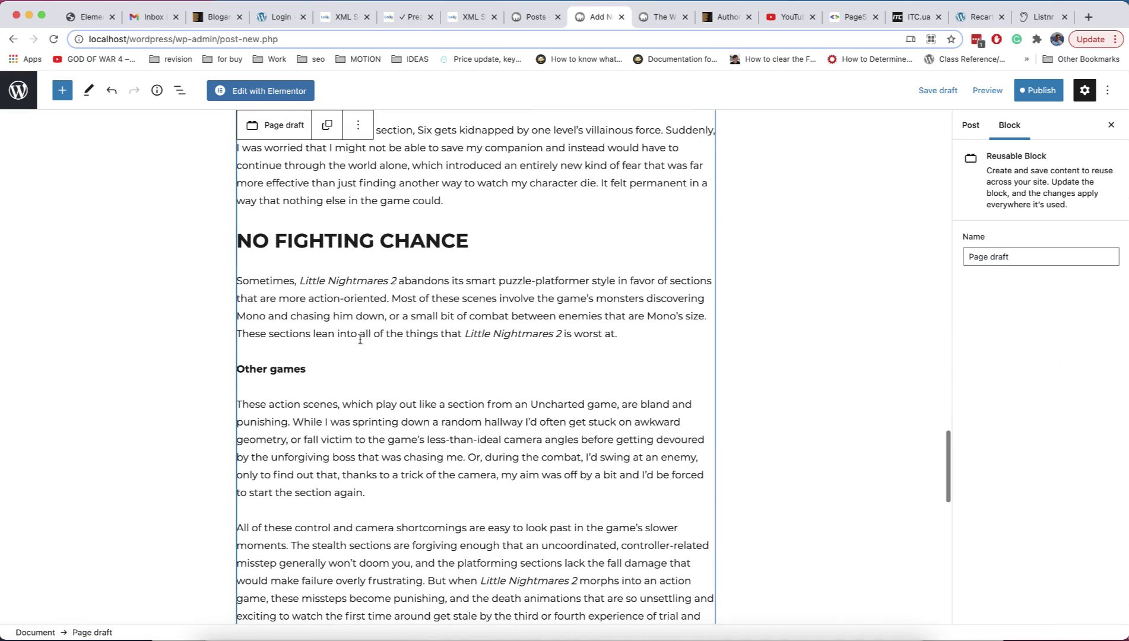
left_click(327, 124)
scroll(407, 299, "up", 5)
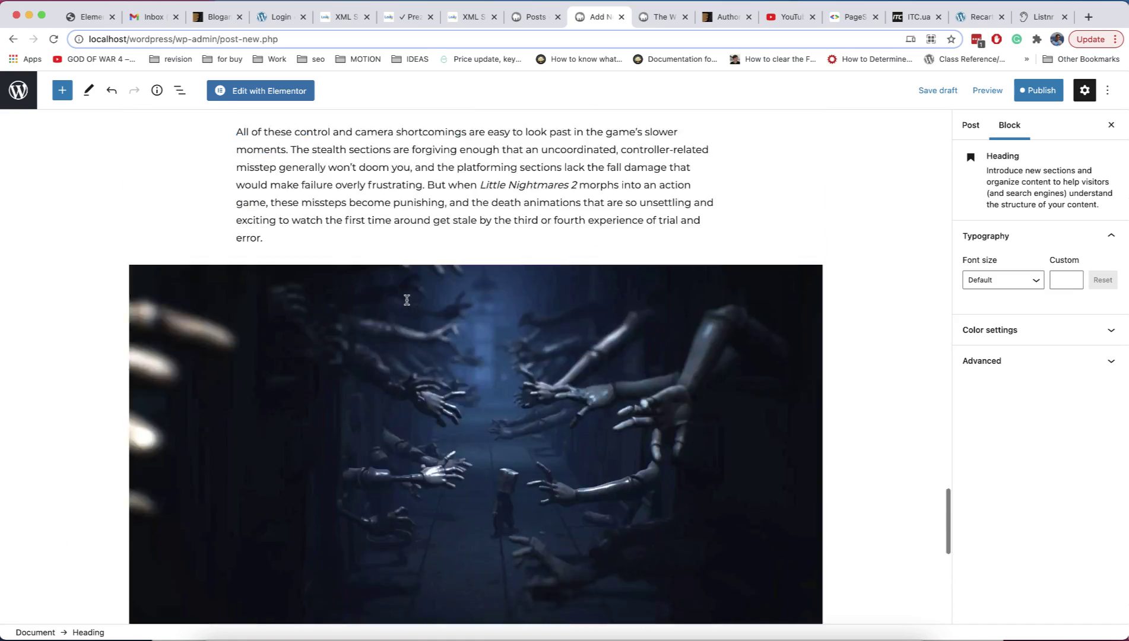
scroll(407, 300, "up", 20)
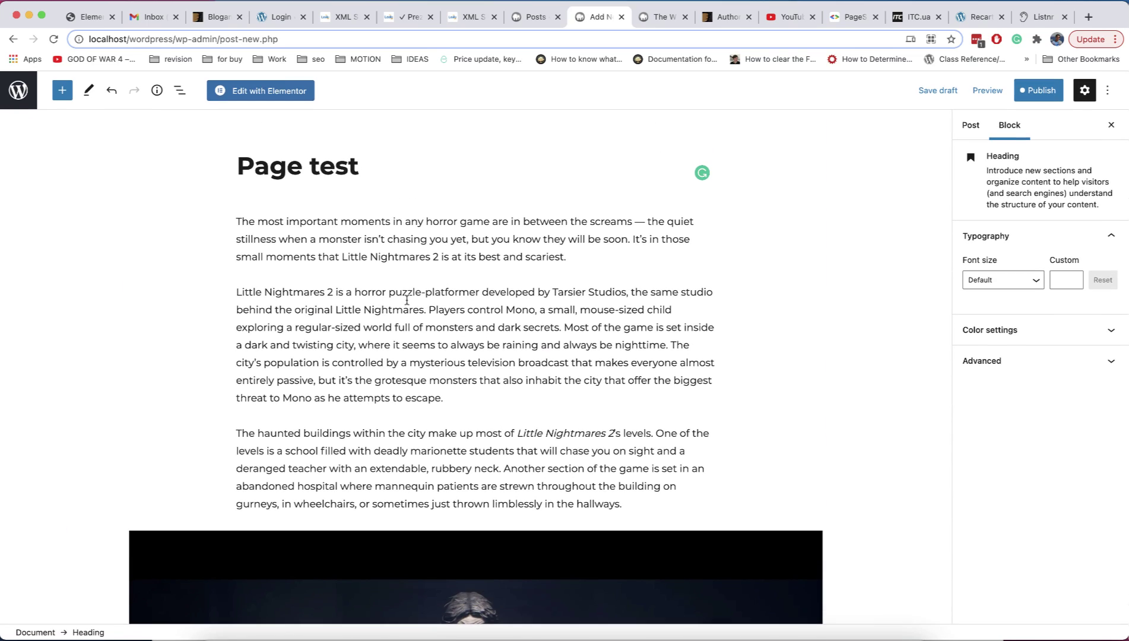